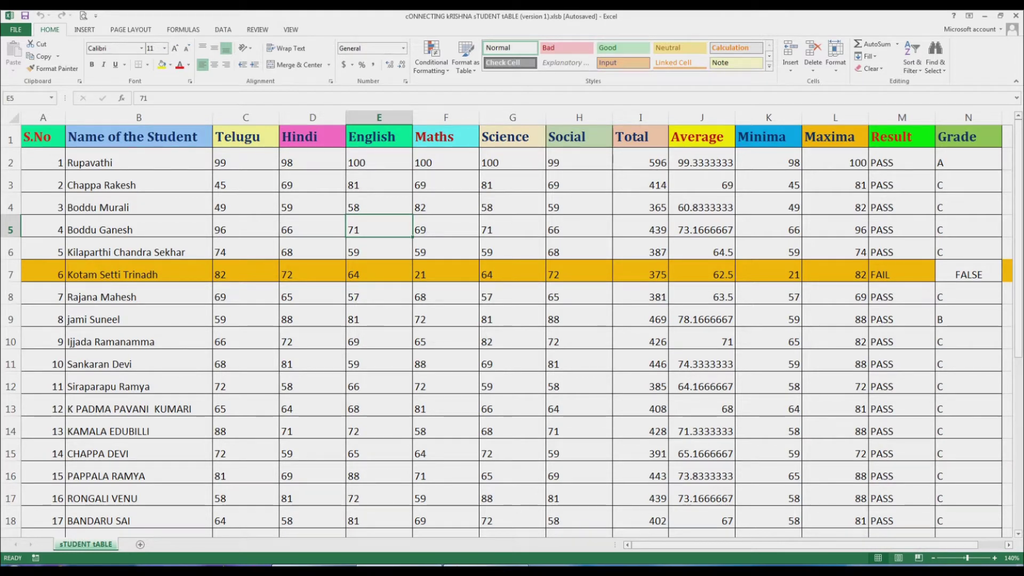
Add a new worksheet after the student table sheet and rename it "Employement Table".
click(312, 384)
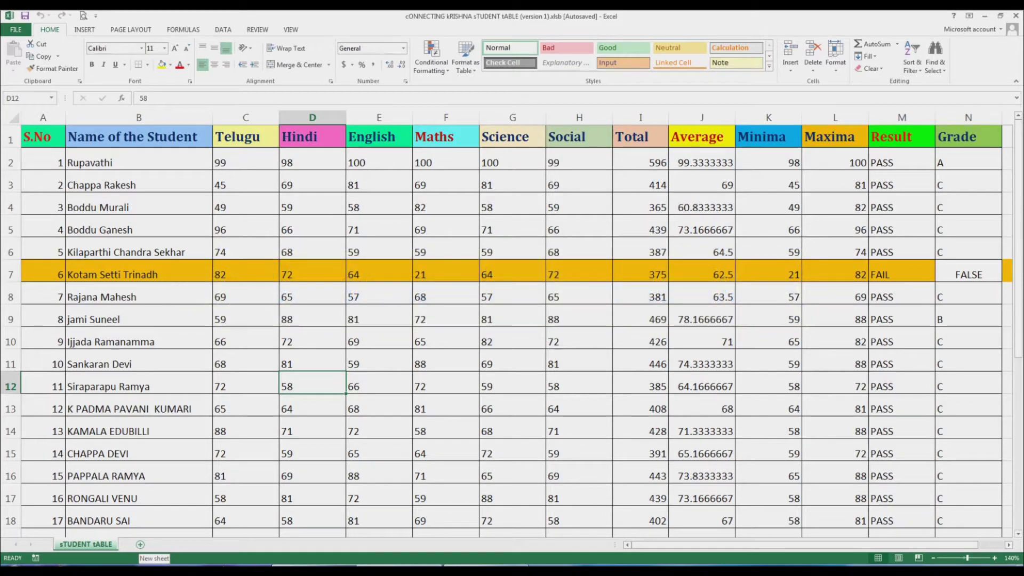
click(140, 544)
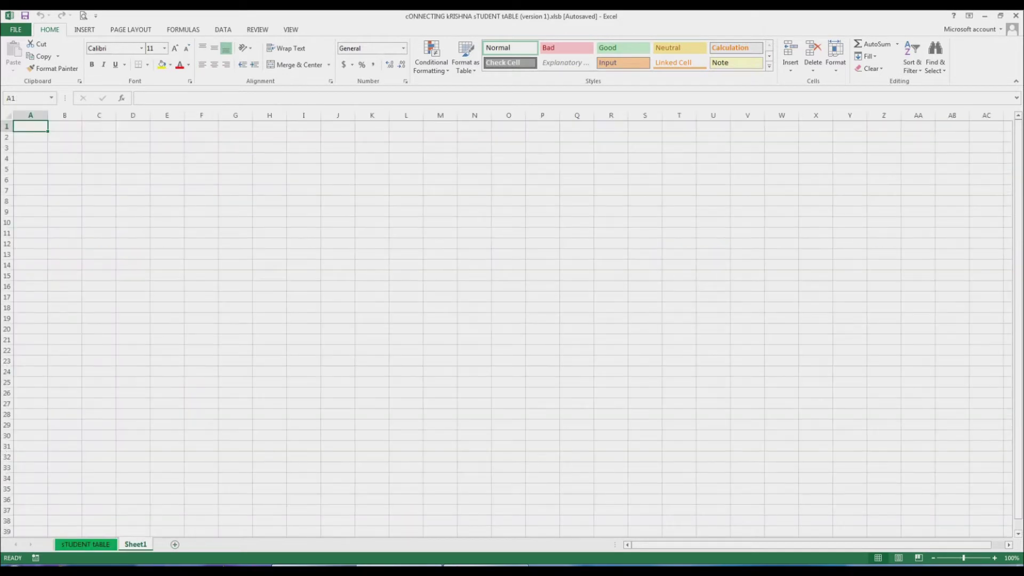
right_click(136, 544)
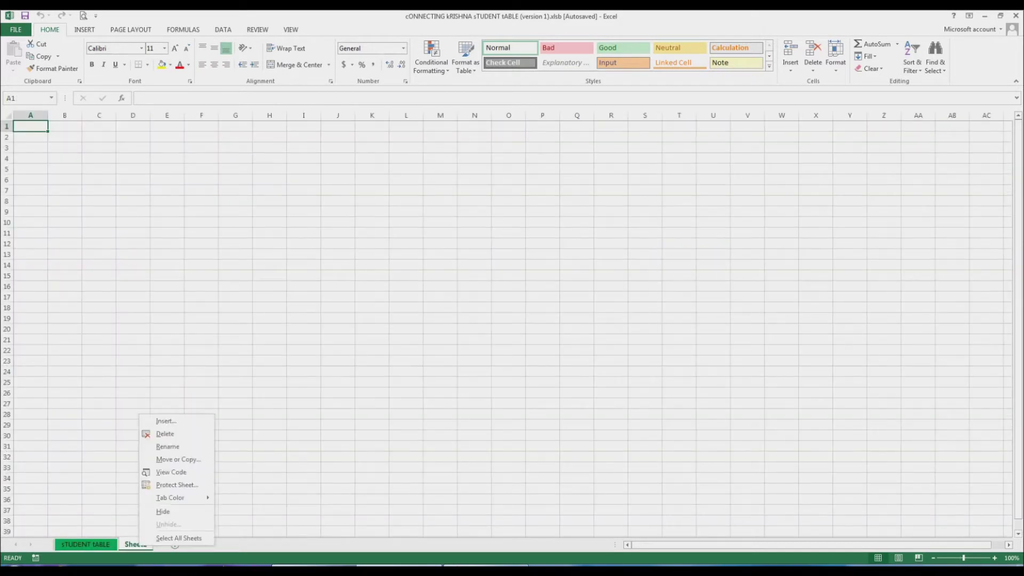
click(168, 446)
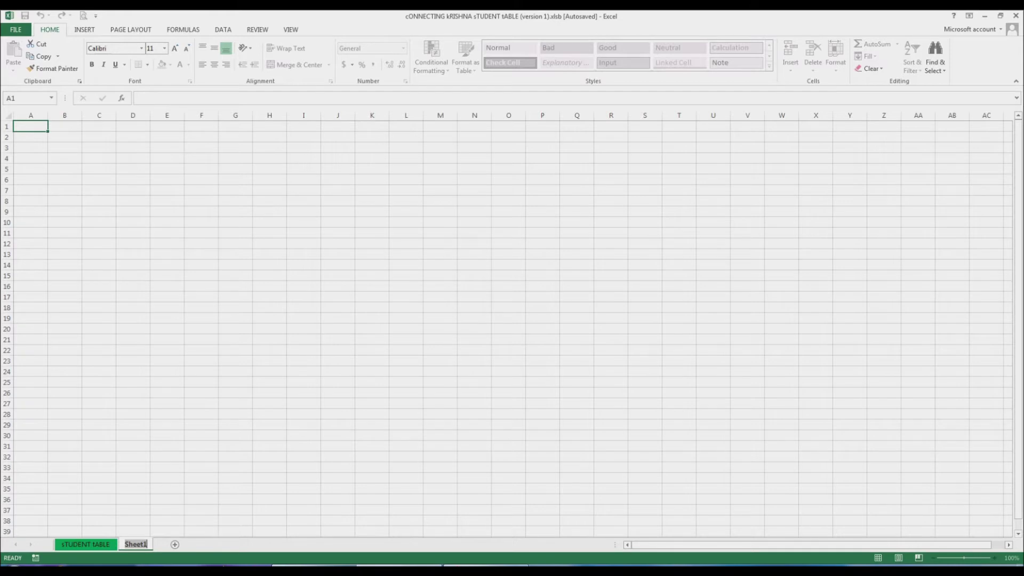
text(Employement Table)
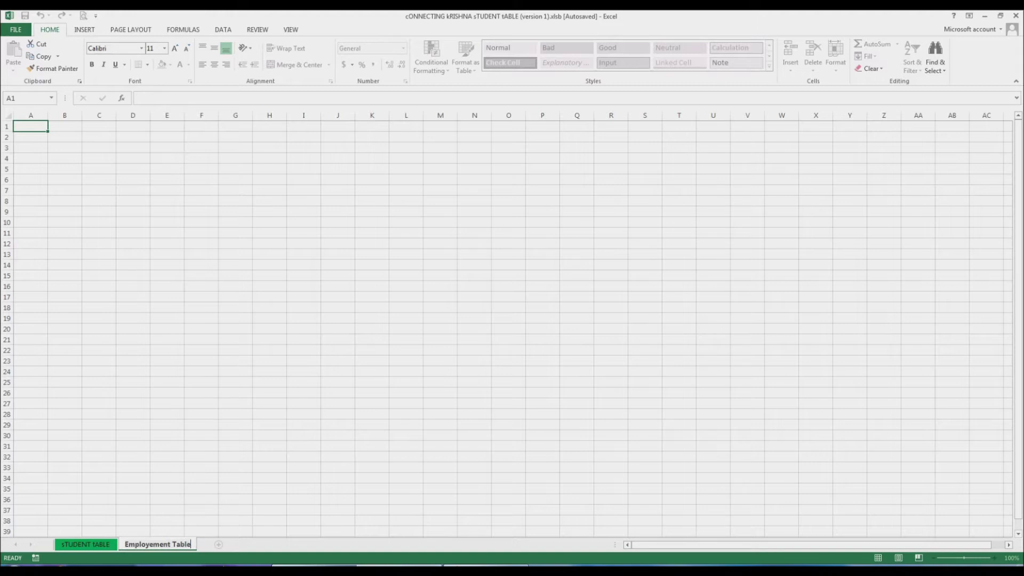
click(337, 425)
Set the tab colour of the Employement Table sheet to standard red.
right_click(157, 544)
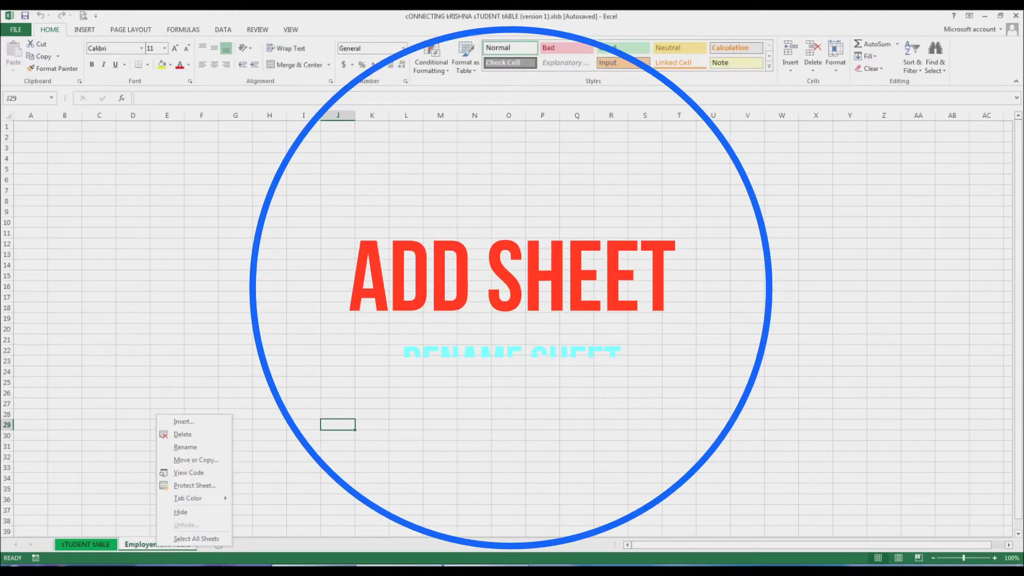
mouse_move(190, 498)
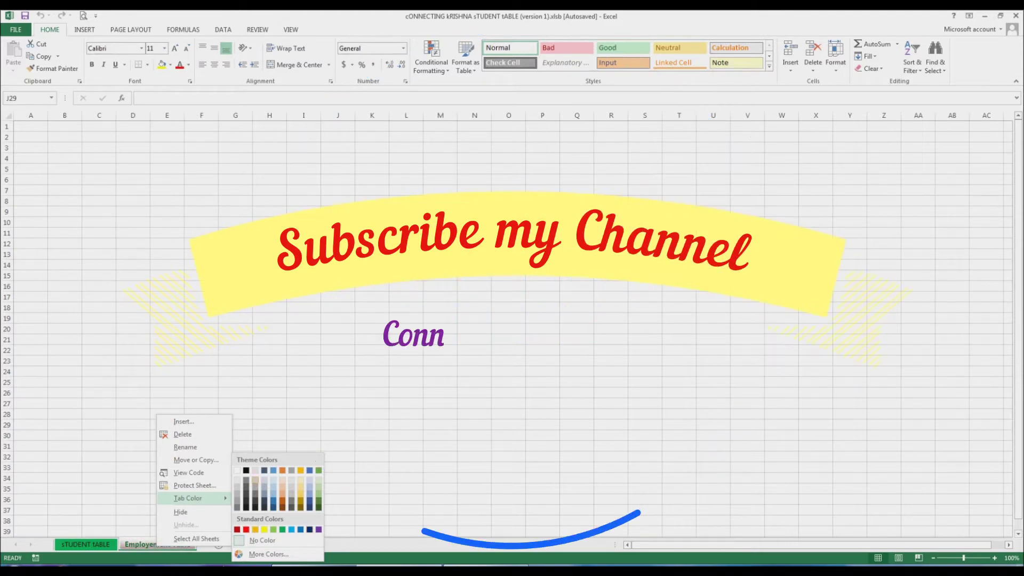
click(246, 530)
click(237, 404)
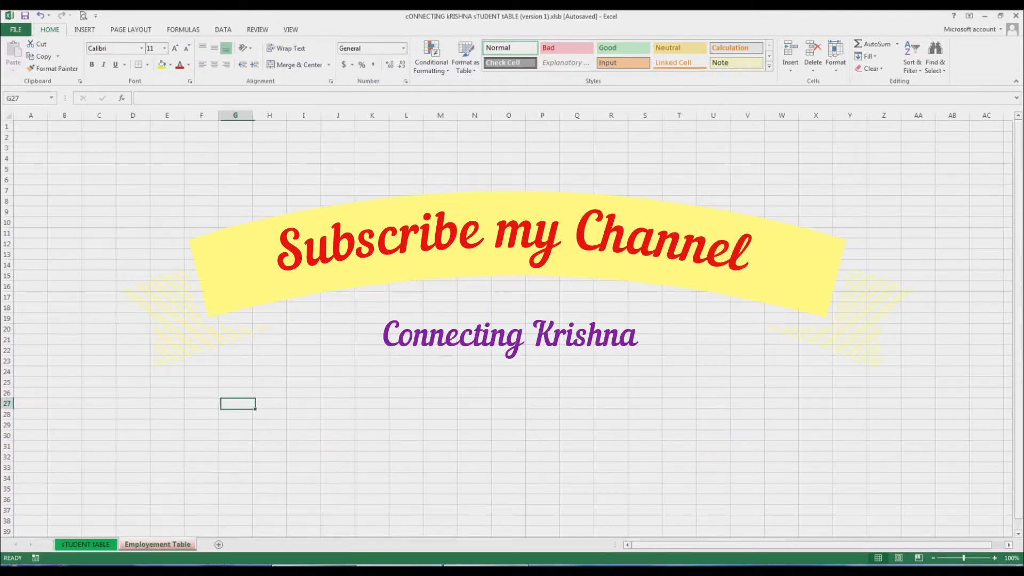
click(235, 371)
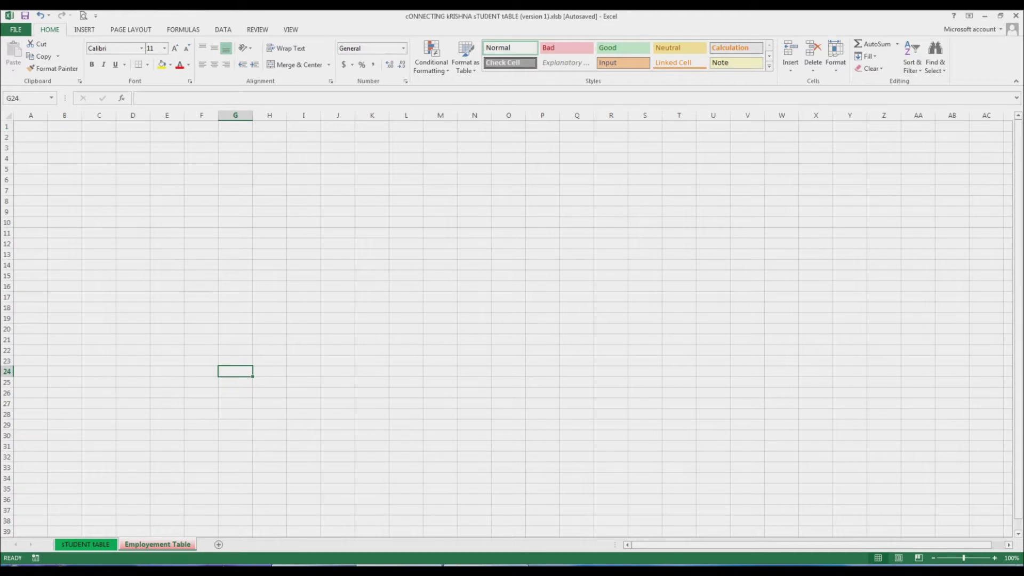
Enter the headings "S.no", "Name Of the Employee" and "Basic Salary" in cells A1 to C1.
click(30, 126)
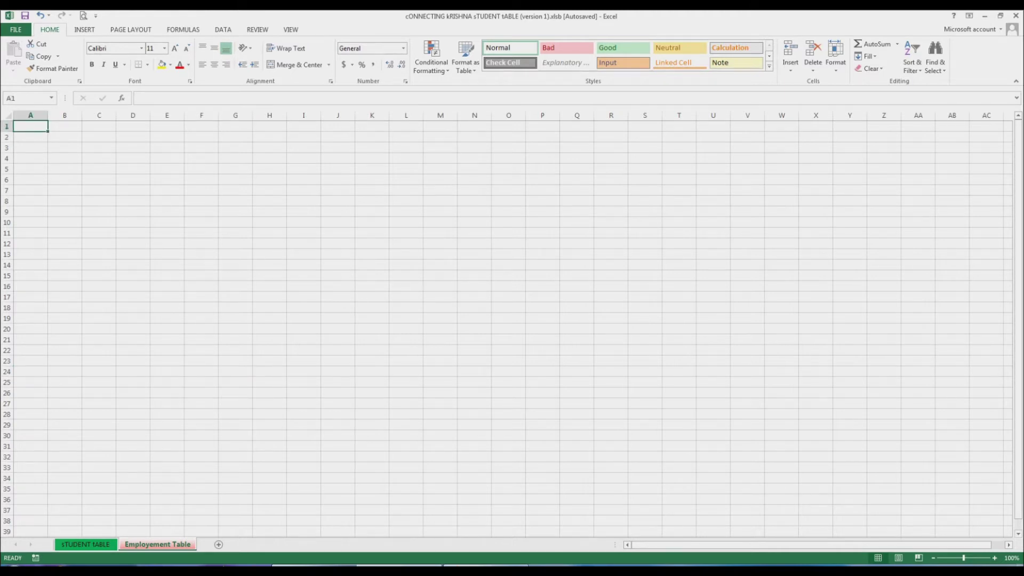
text(S.no)
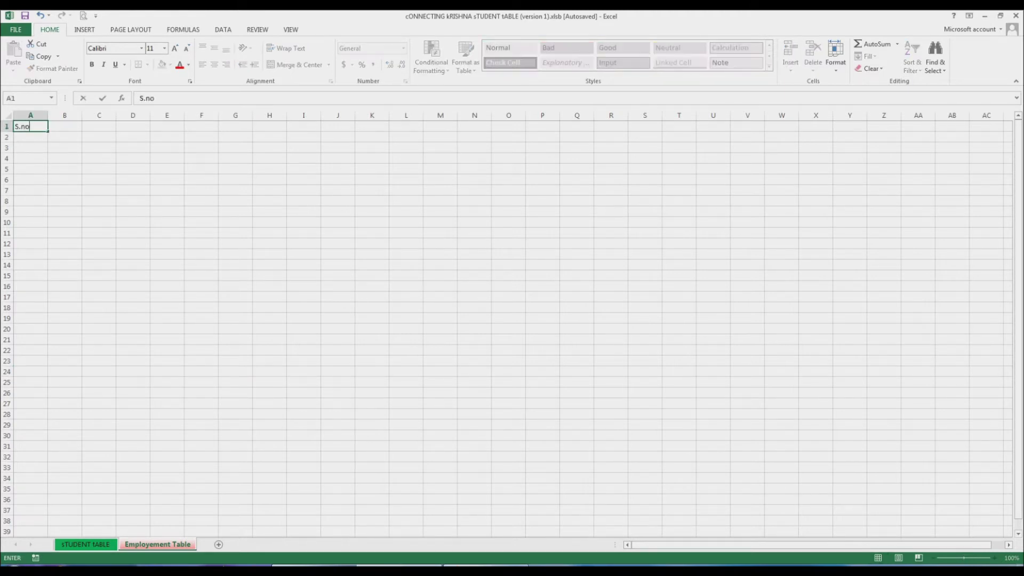
key(Tab)
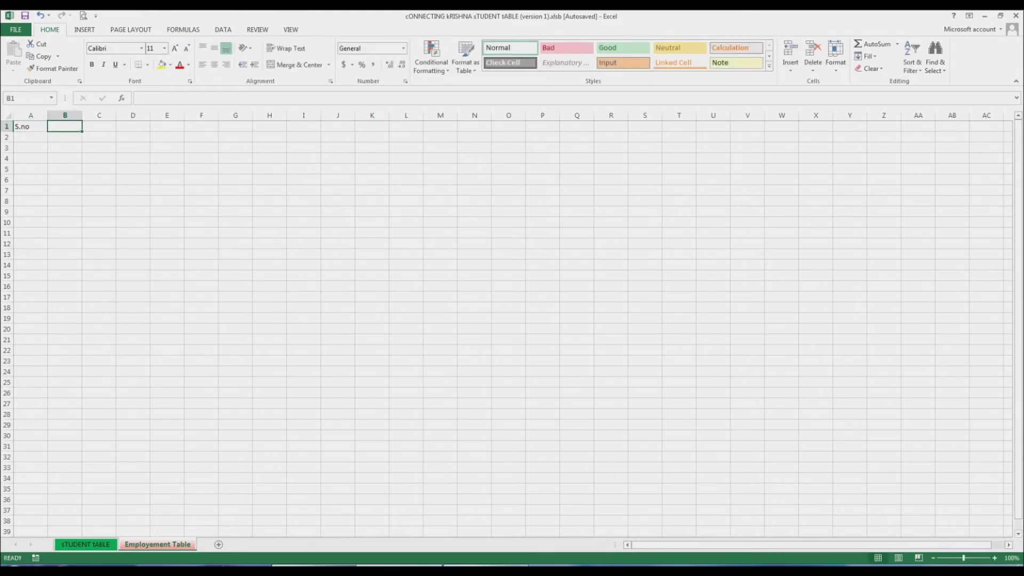
text(Name Of the Emp)
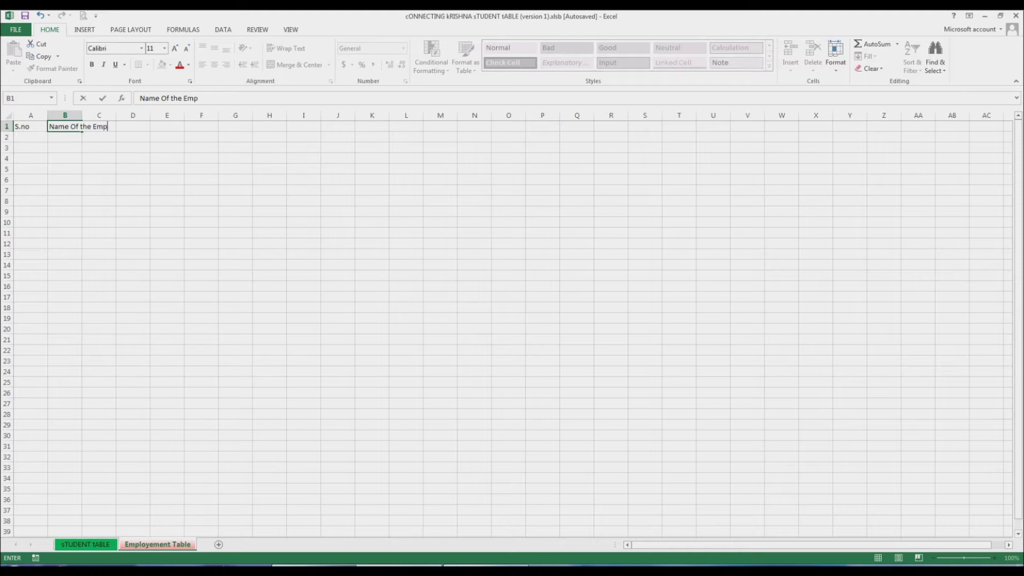
text(loyee)
key(Tab)
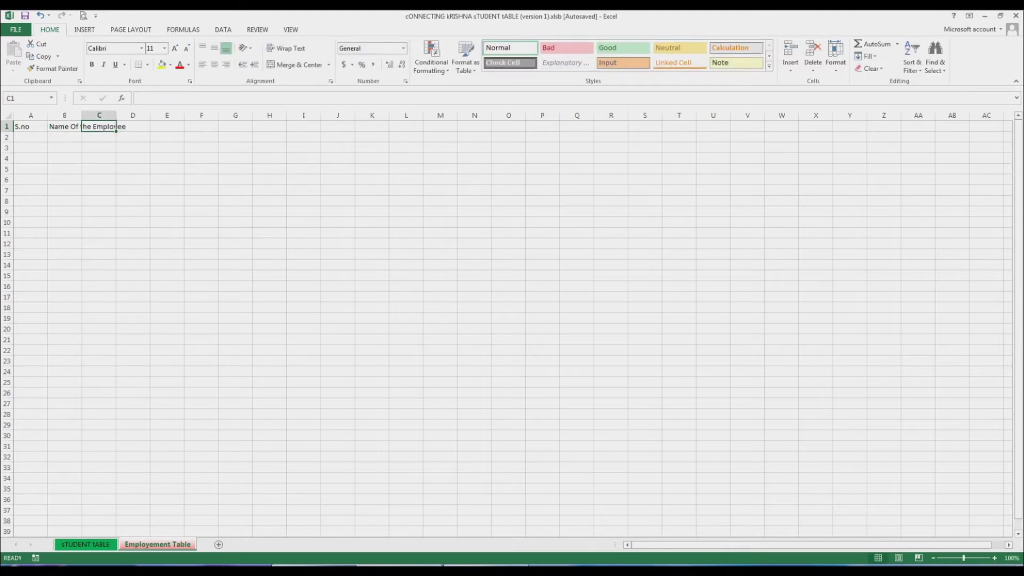
text(Basic Salary)
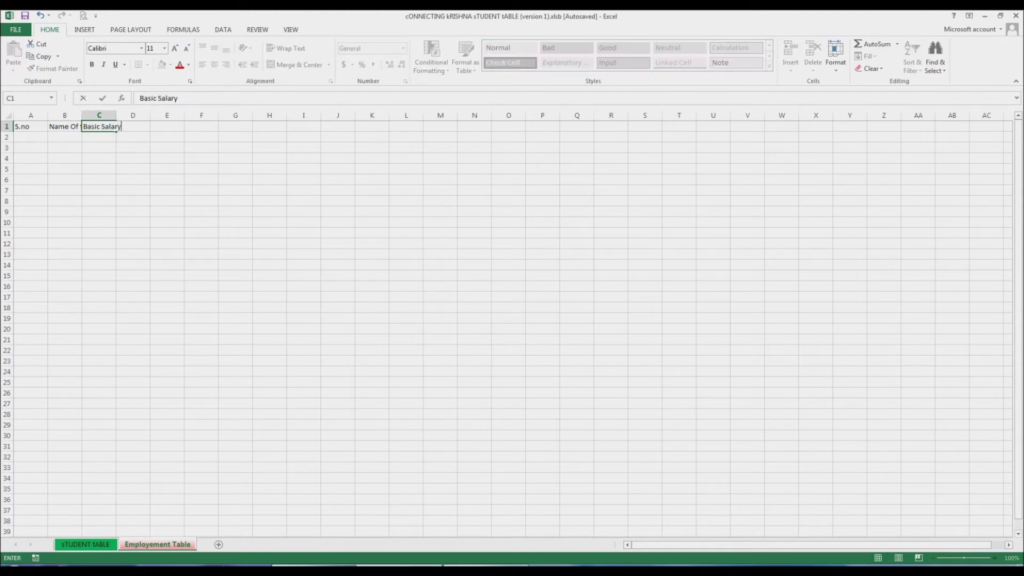
key(Tab)
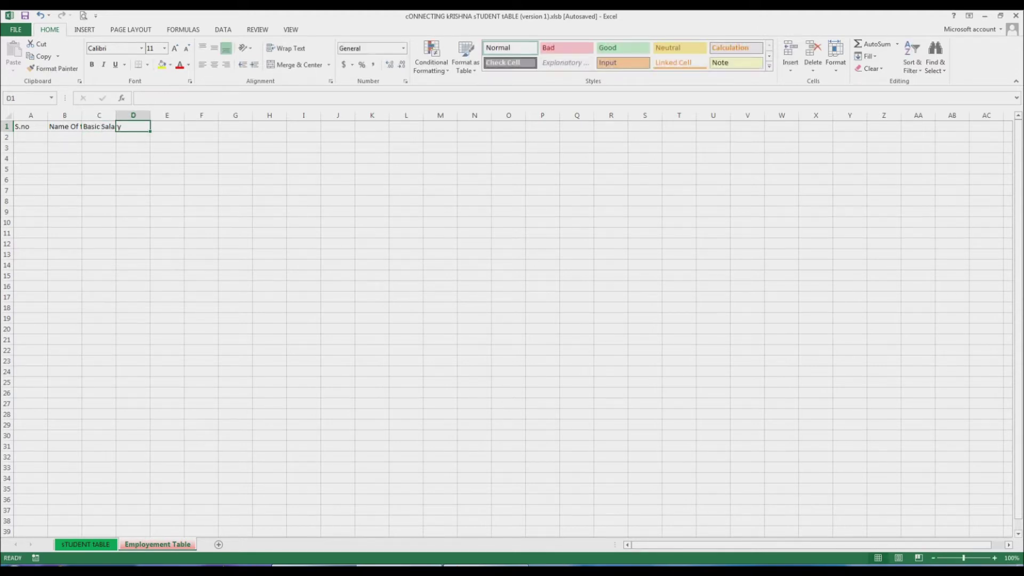
Enter the headings "DA", "HRA" and "PF" in cells D1 to F1.
text(DA)
key(Tab)
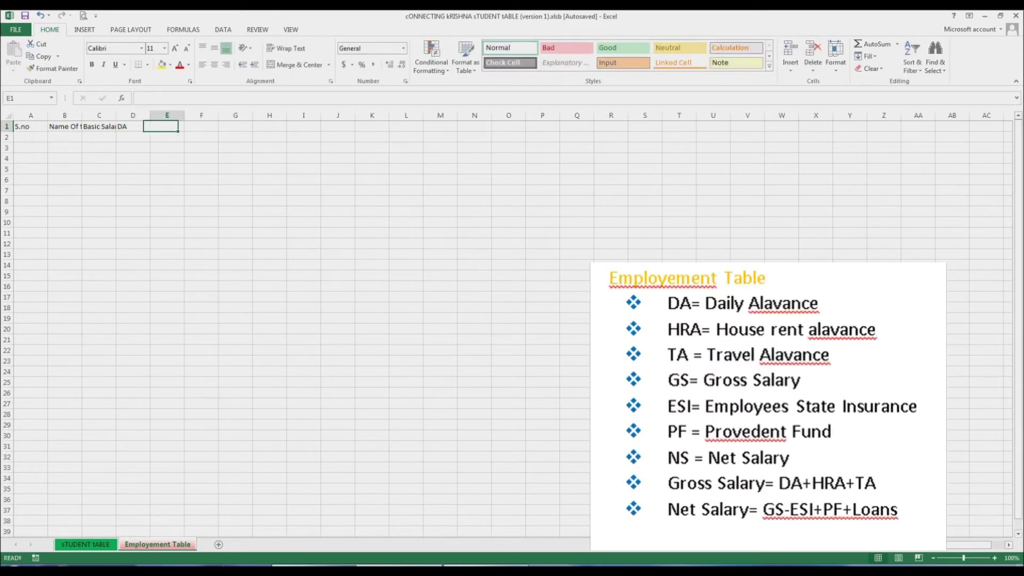
text(HRA)
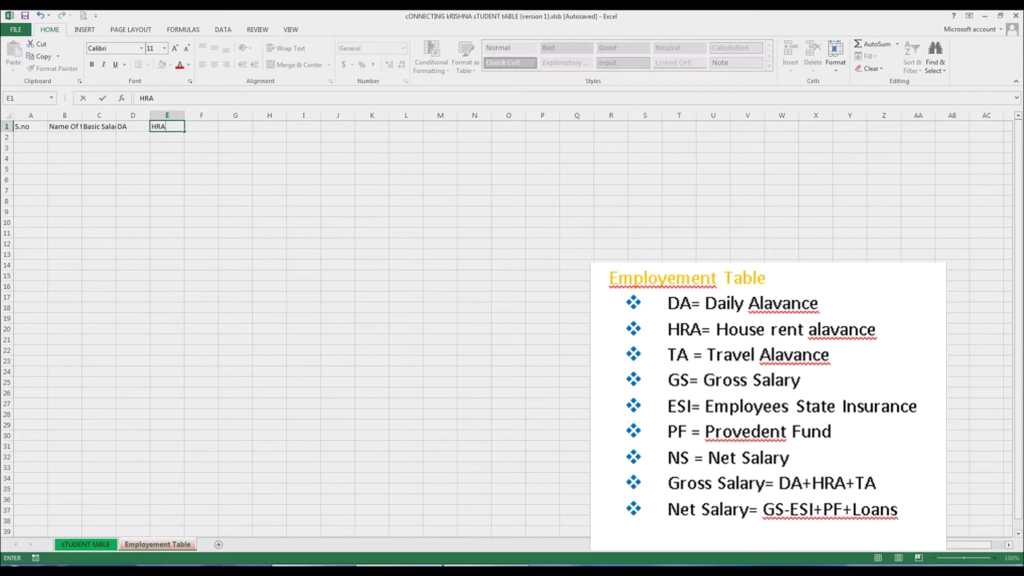
key(Tab)
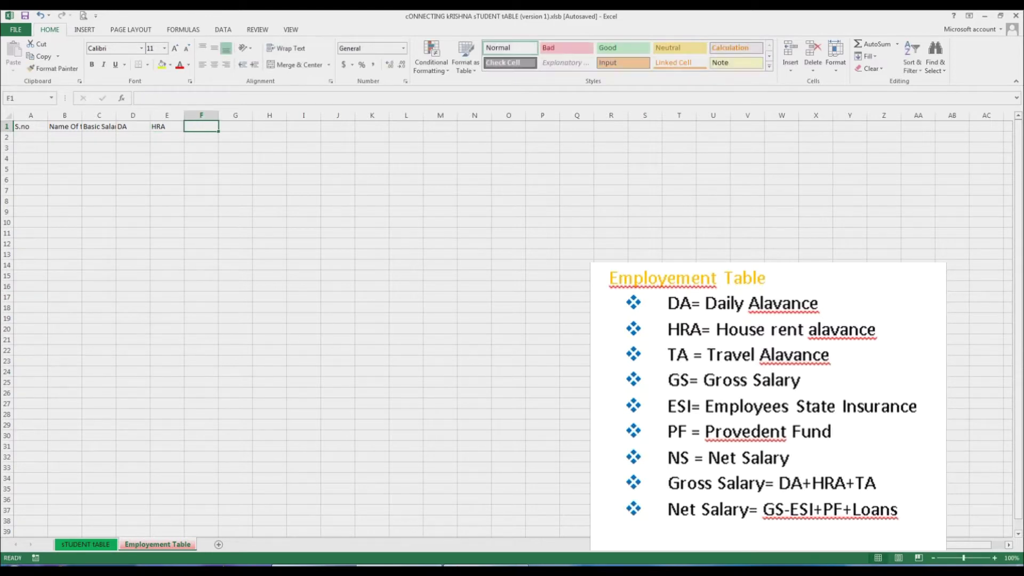
text(PF)
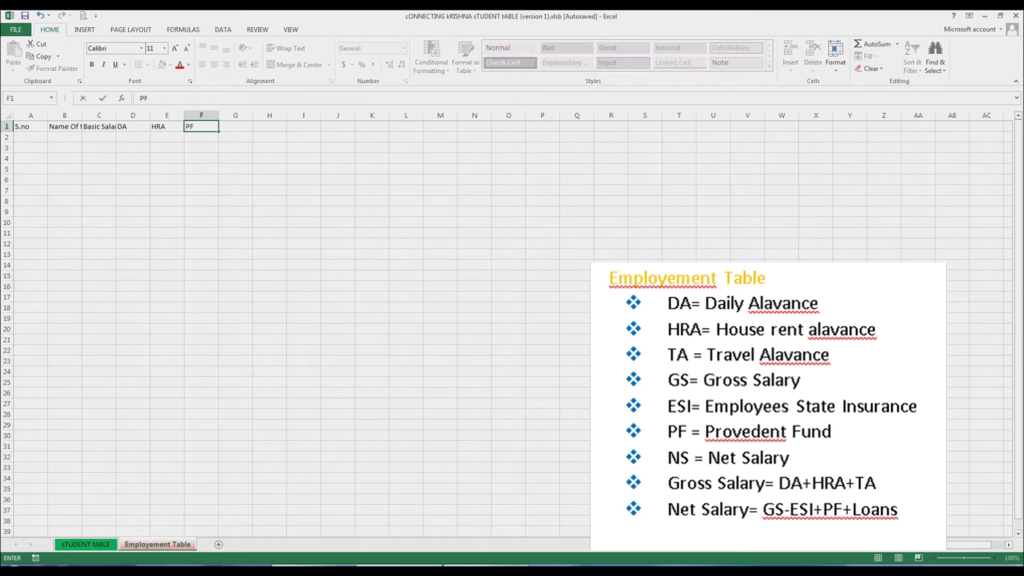
key(Tab)
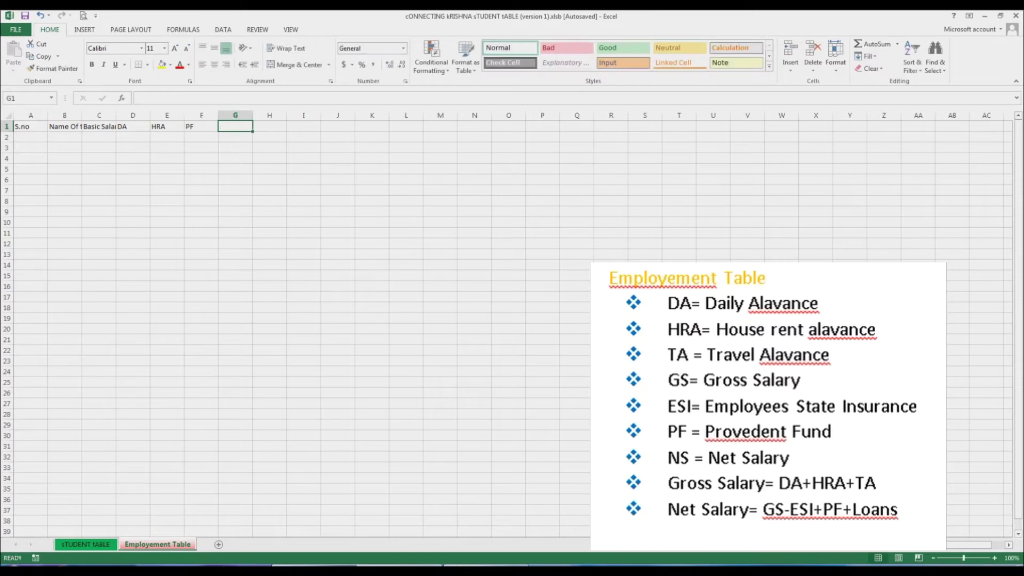
Enter the heading "Gross Salary" in cell G1.
ctrl+scroll(293, 320, up, 4)
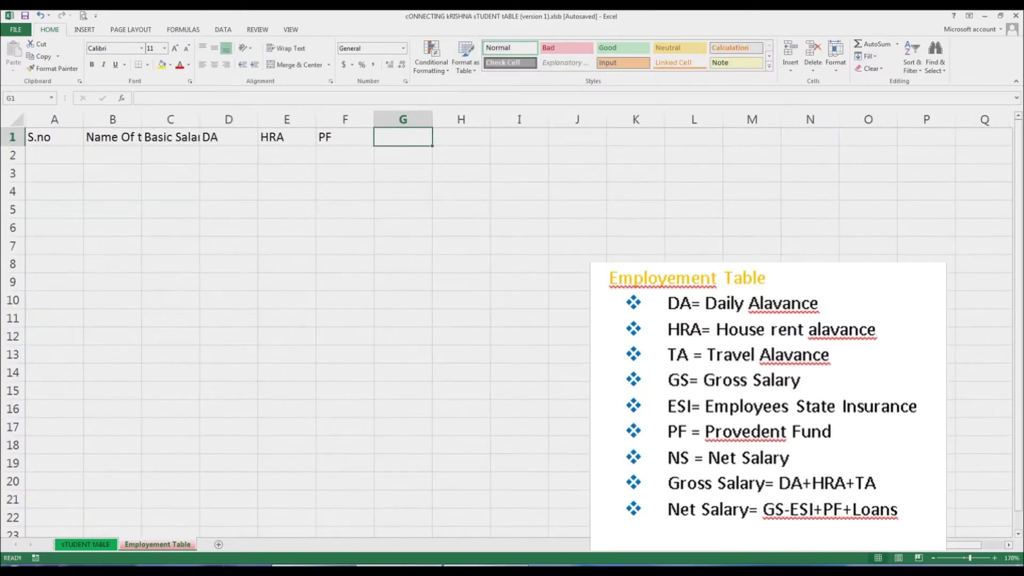
ctrl+scroll(294, 320, up, 2)
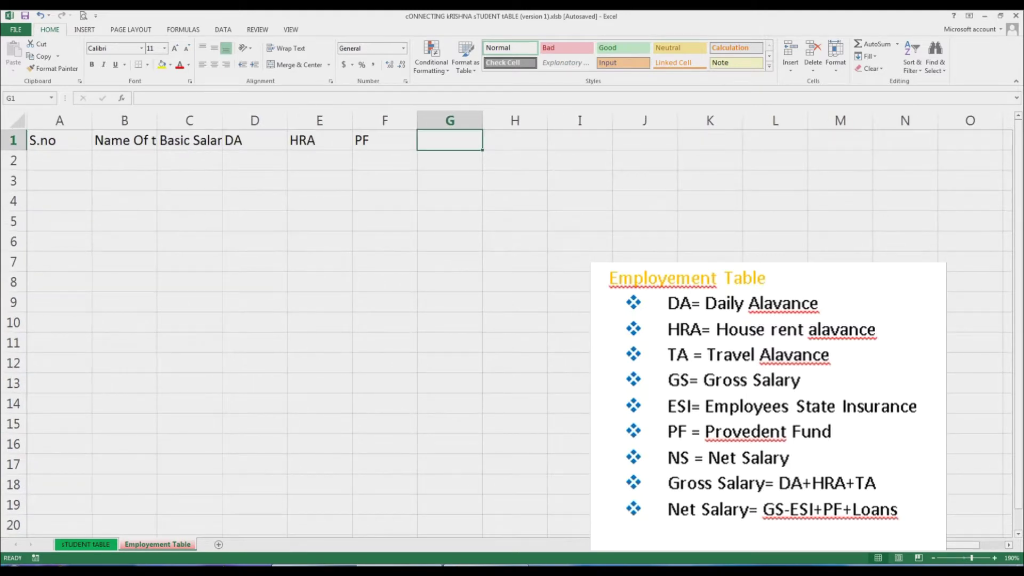
text(Gro)
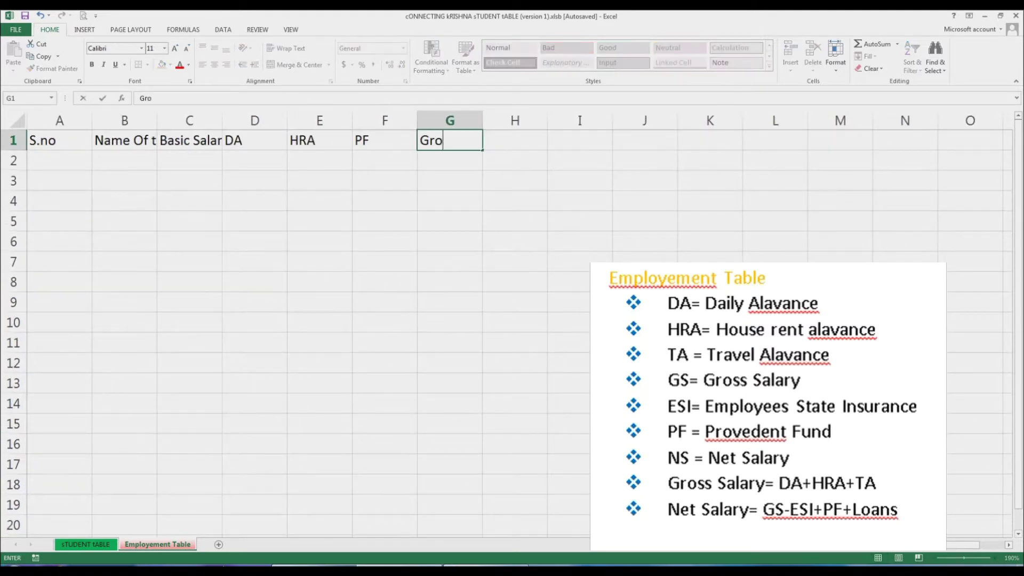
text(ss Salkary)
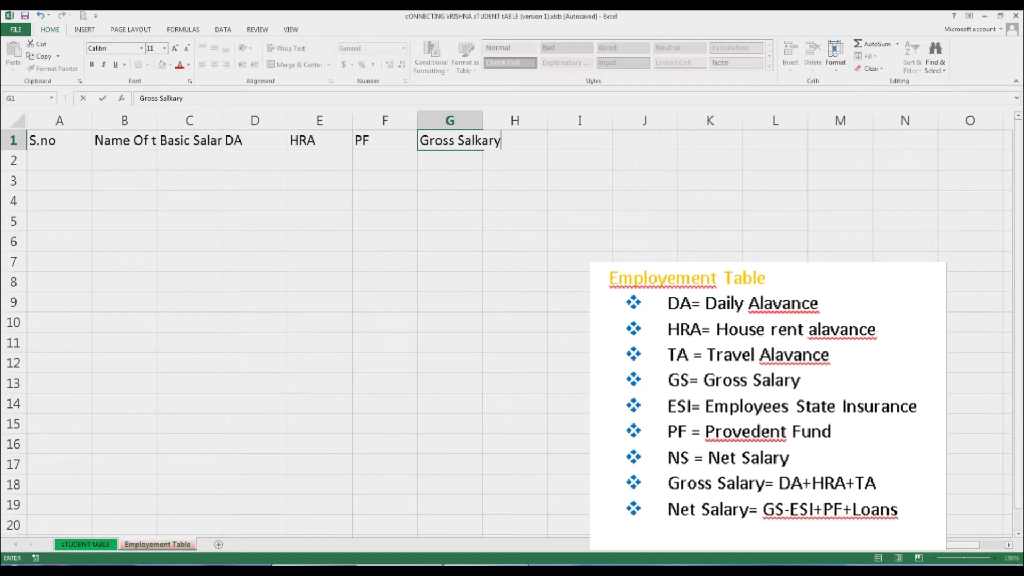
key(BackSpace)
key(BackSpace)
key(BackSpace)
key(BackSpace)
text(ary)
key(Tab)
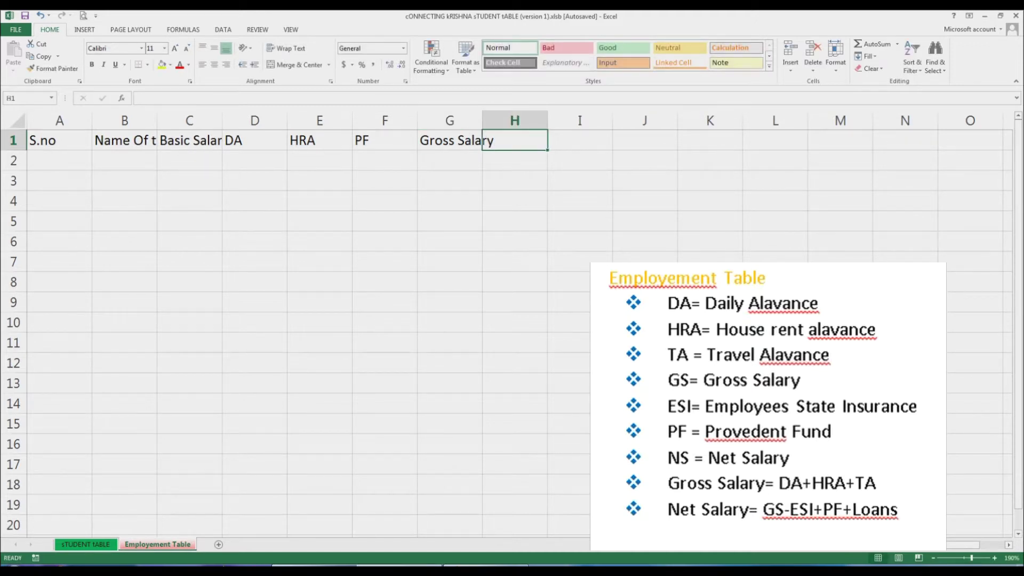
Enter the deduction headings "EPF" and "LIC" in cells H1 and I1.
text(EPF)
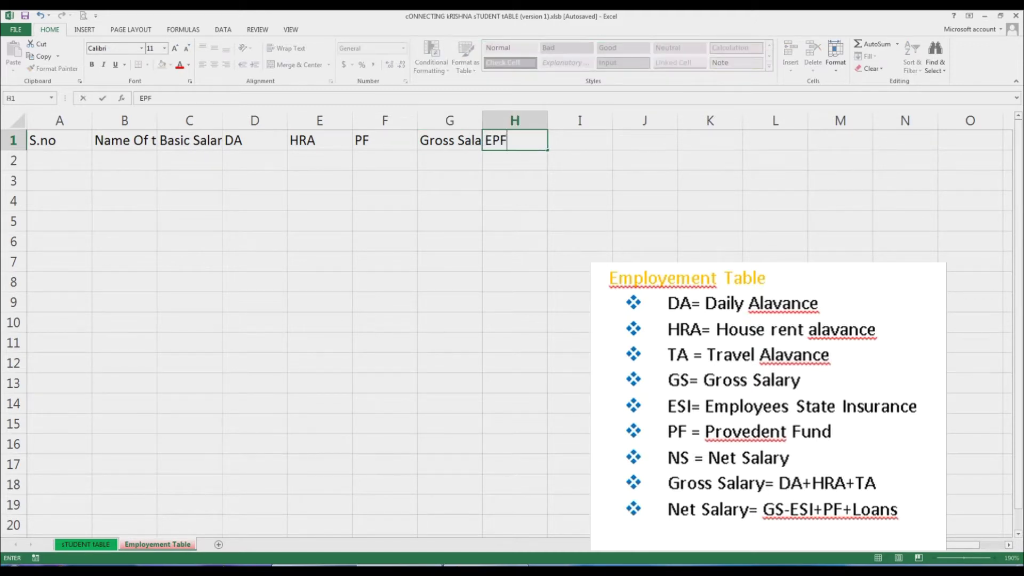
key(Tab)
text(LIC)
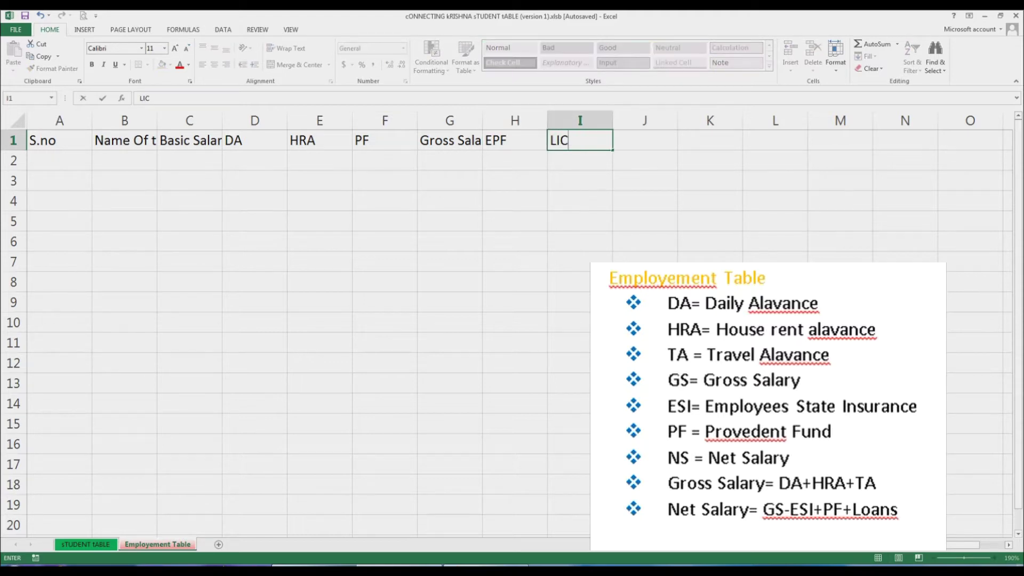
key(Tab)
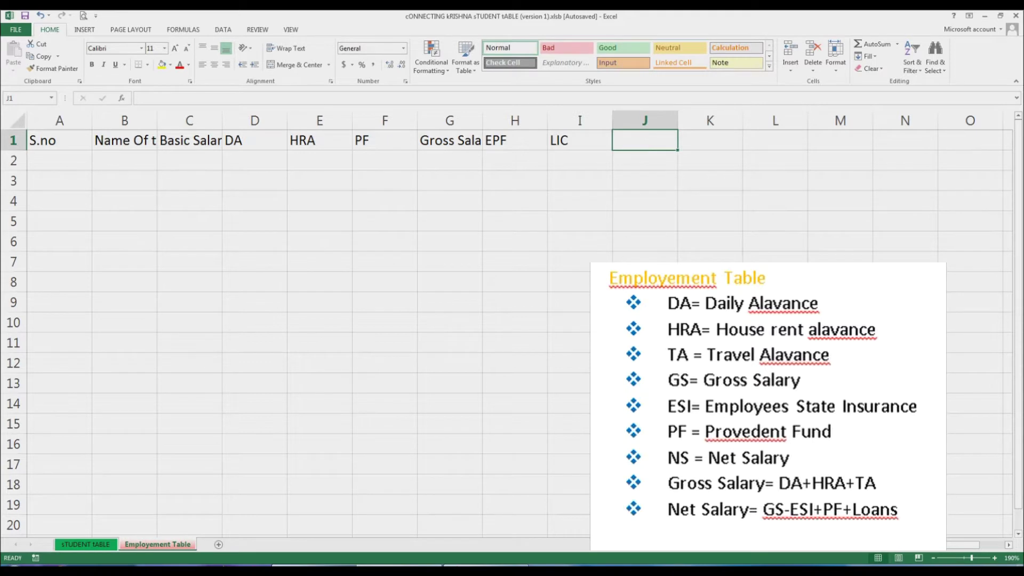
Enter the headings "Total Deductions" and "Net Salary" in cells J1 and K1.
text(Total)
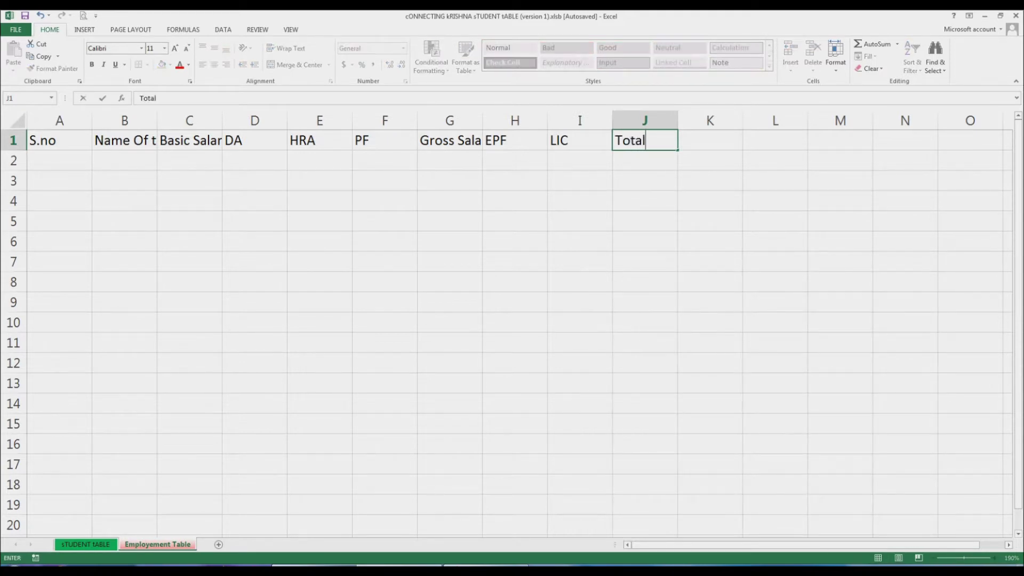
text( Deduct)
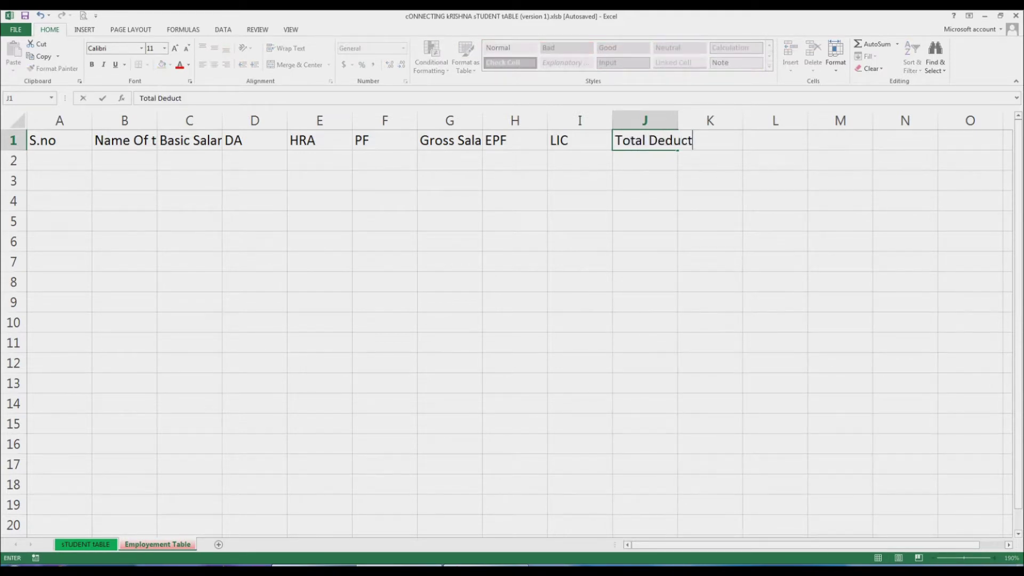
text(ions)
key(Tab)
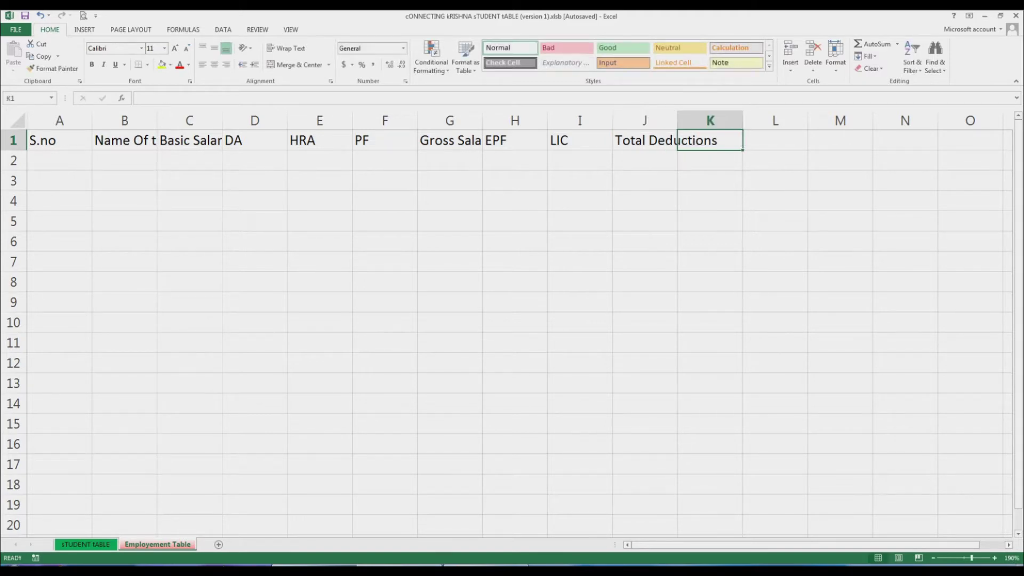
text(Net Salary)
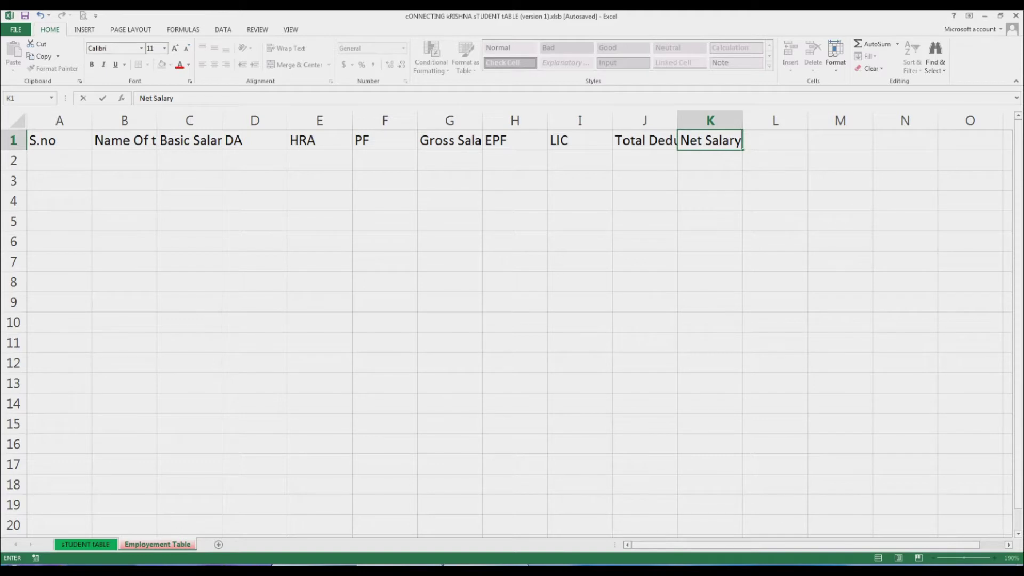
click(580, 201)
click(805, 544)
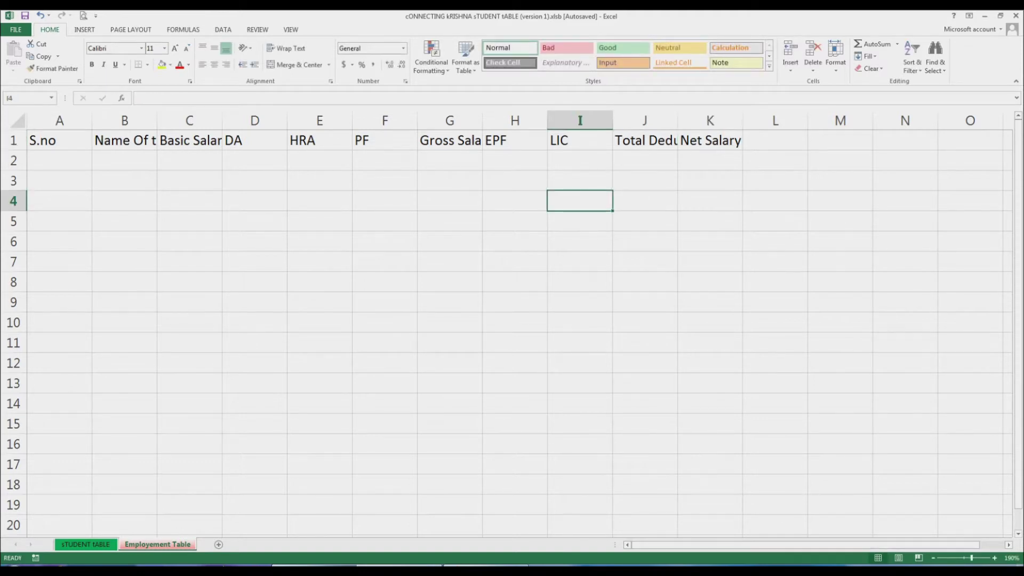
Narrow column A and widen column B so both fit their headings.
drag(91, 121, 71, 121)
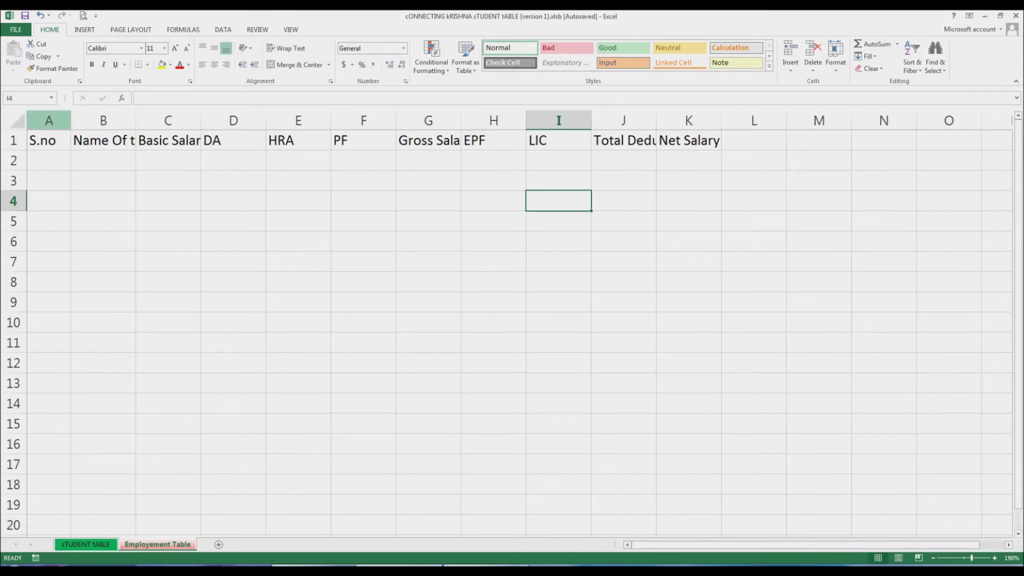
drag(135, 121, 225, 120)
Resize columns C to K together to one equal width that just fits the Basic Salary heading.
drag(289, 121, 781, 121)
drag(293, 121, 305, 120)
drag(875, 121, 885, 121)
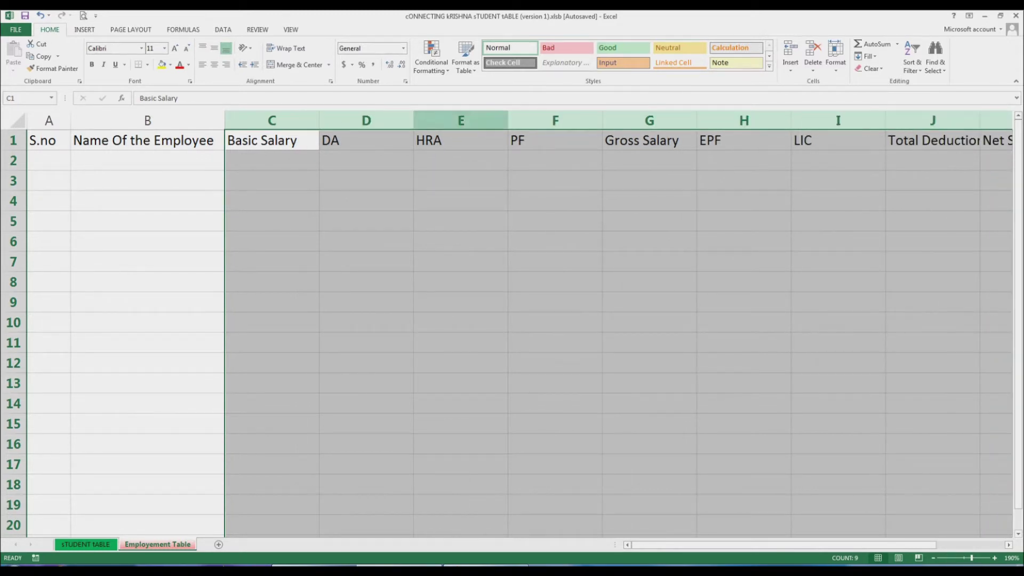
drag(414, 120, 381, 120)
drag(286, 120, 300, 120)
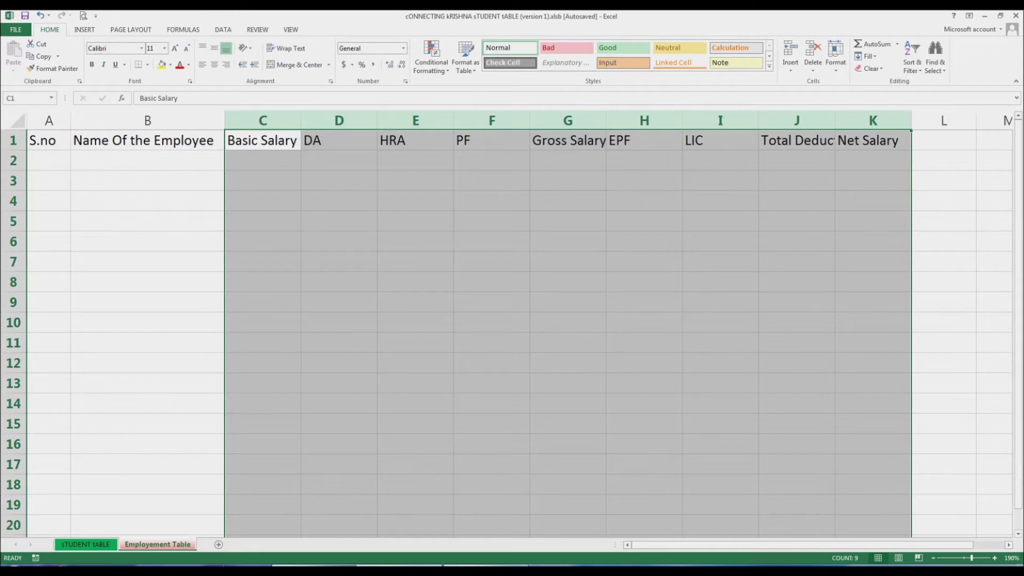
Widen columns G and J to fit the Gross Salary and Total Deductions headings.
click(492, 302)
drag(606, 121, 617, 120)
drag(846, 120, 878, 120)
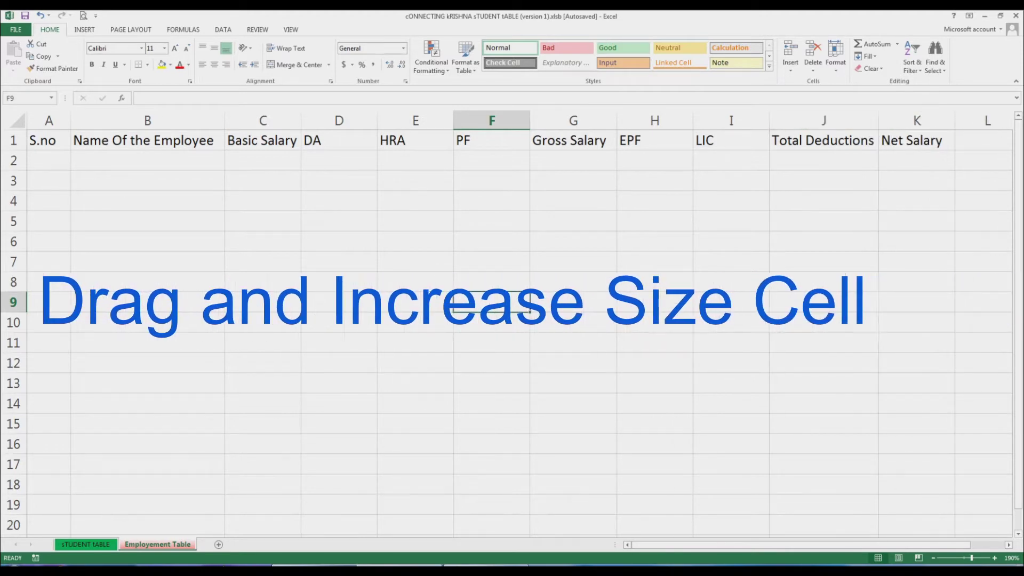
mouse_move(356, 566)
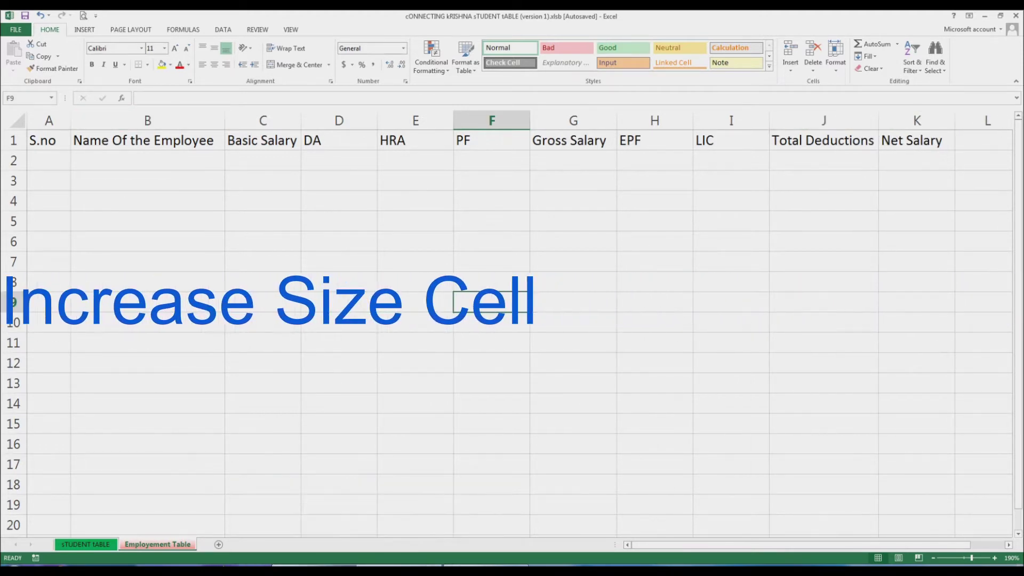
Set the font colour of the S.no heading in A1 to red.
click(49, 140)
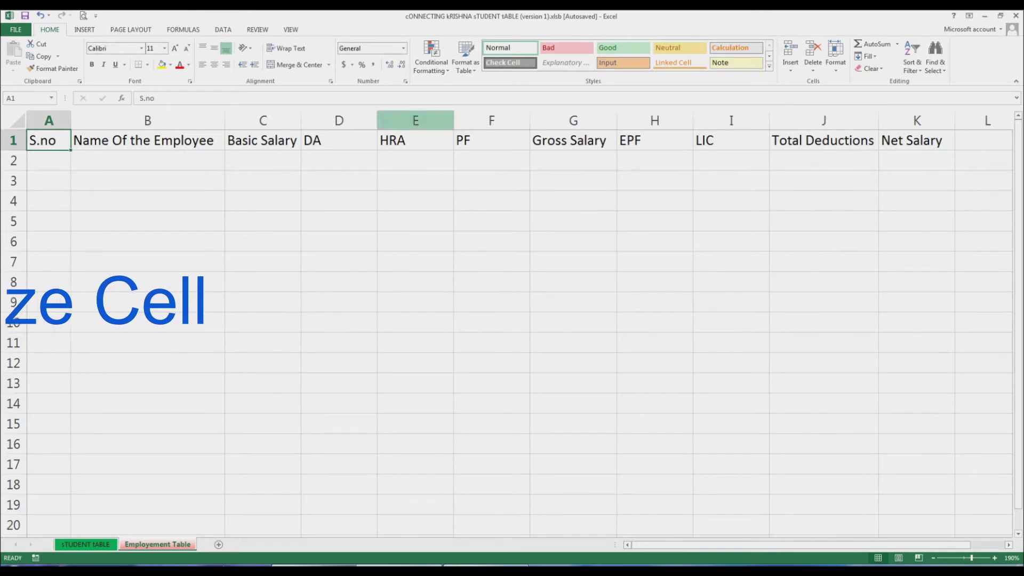
mouse_move(357, 566)
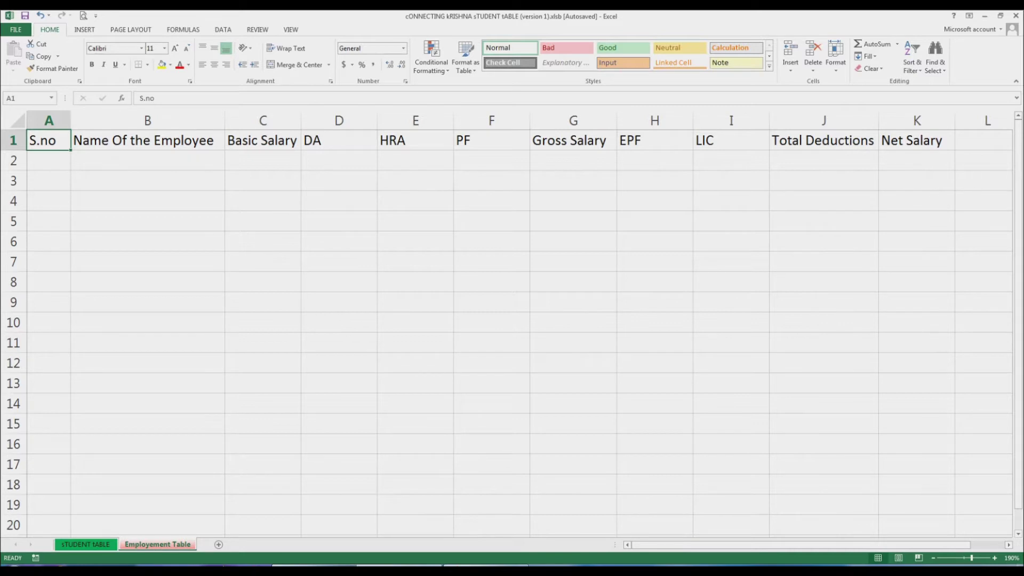
click(188, 65)
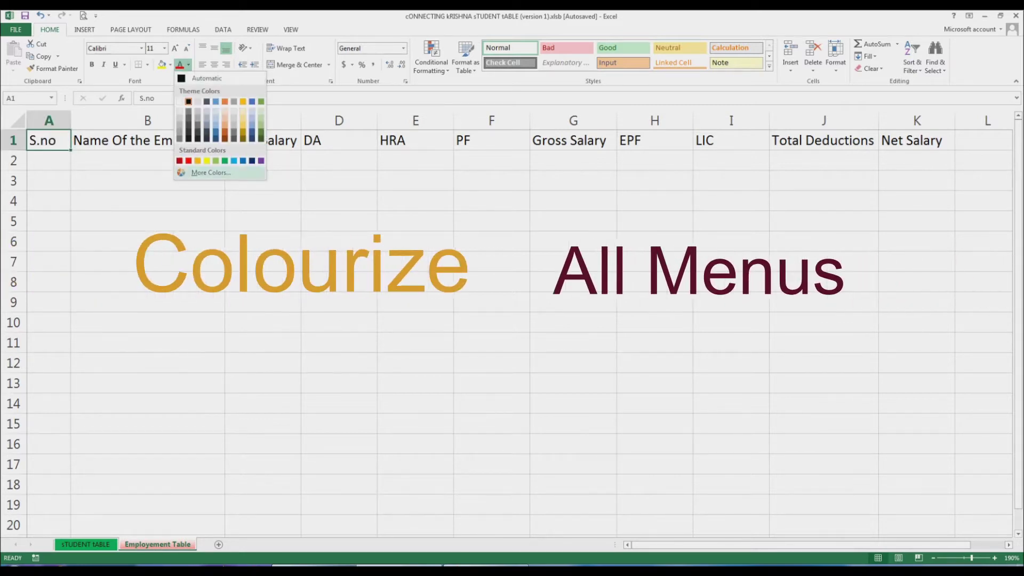
key(Down)
key(Down)
key(Down)
key(Down)
key(Down)
key(Down)
key(Right)
key(Right)
key(Right)
key(Right)
key(Escape)
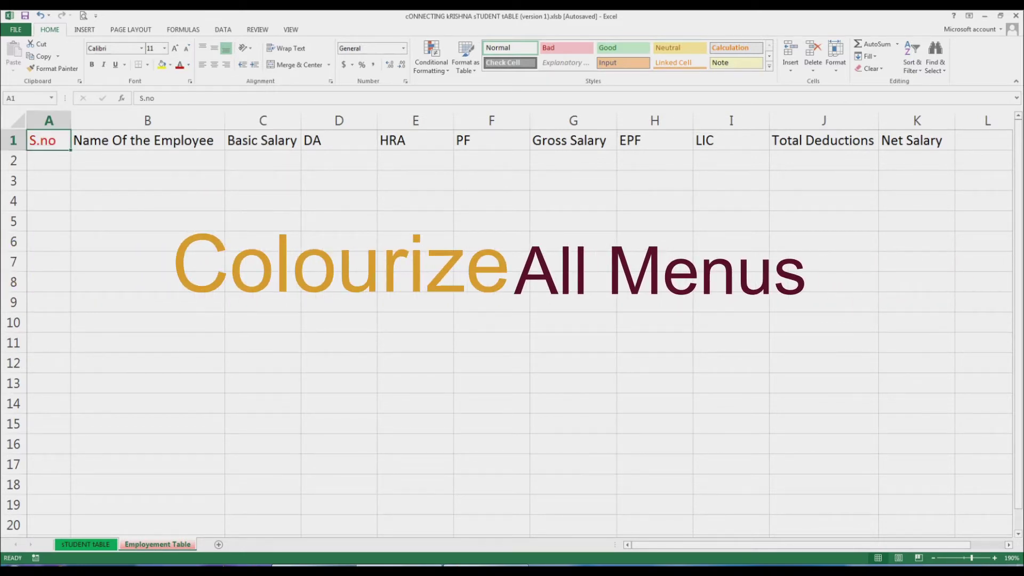
Apply the Accent4 cell style to the S.no heading and Accent6 to the Name Of the Employee heading.
click(170, 65)
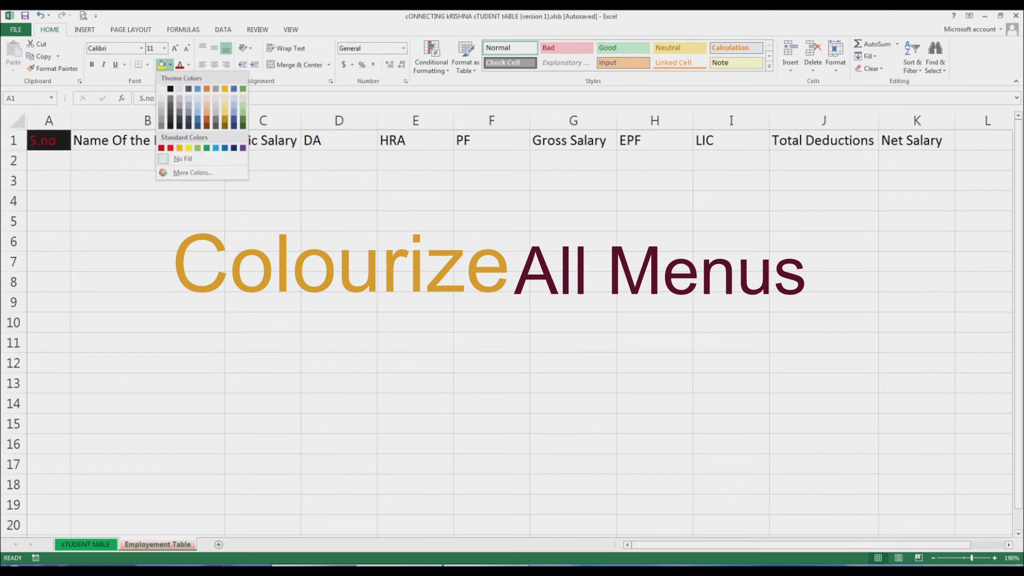
key(Down)
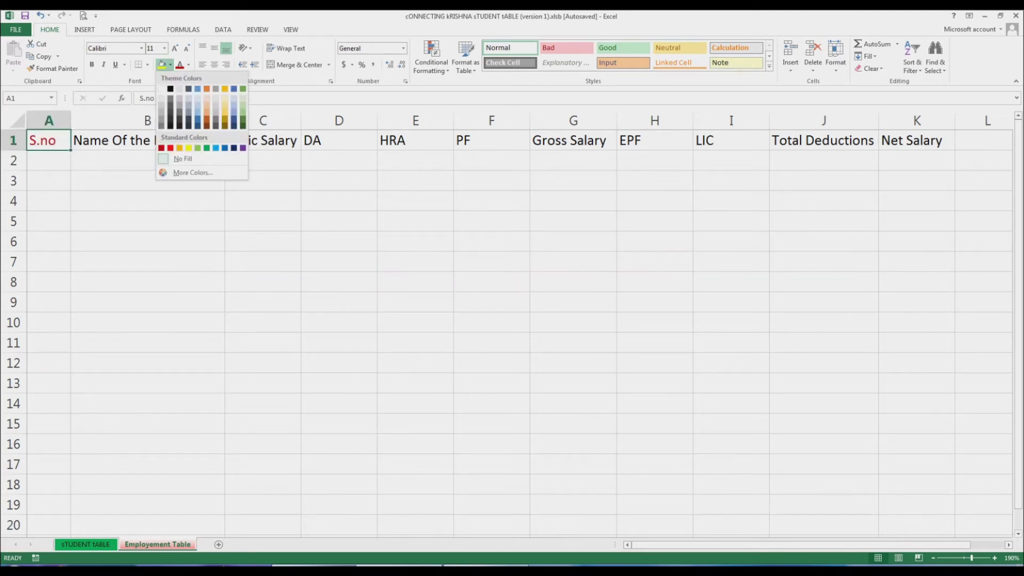
click(769, 67)
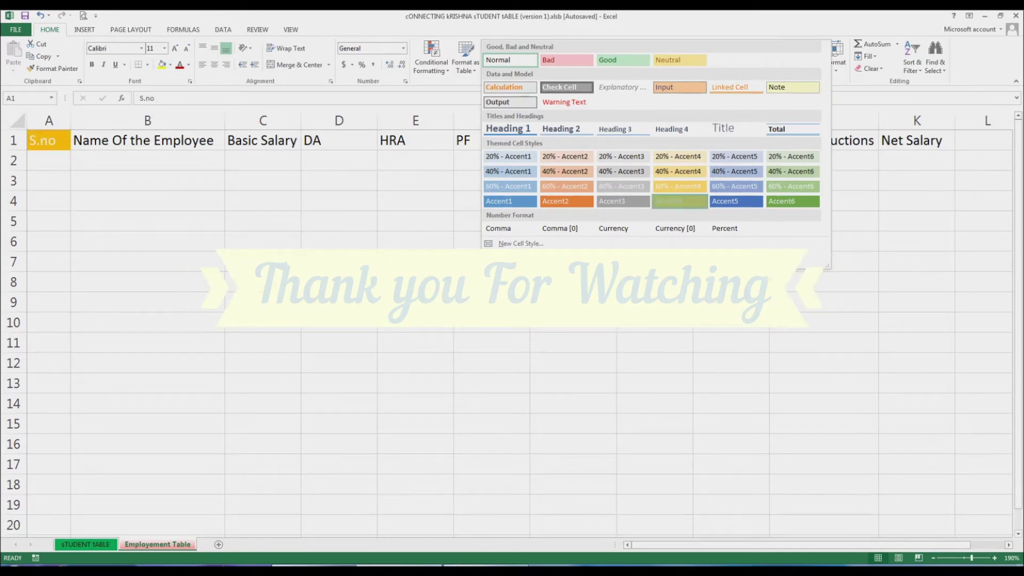
key(Return)
click(148, 141)
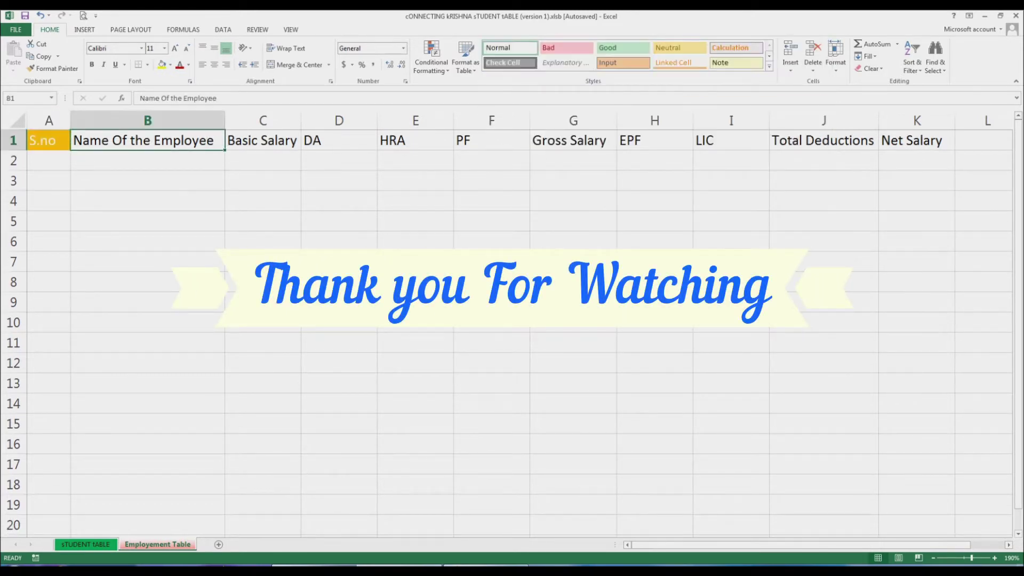
click(769, 66)
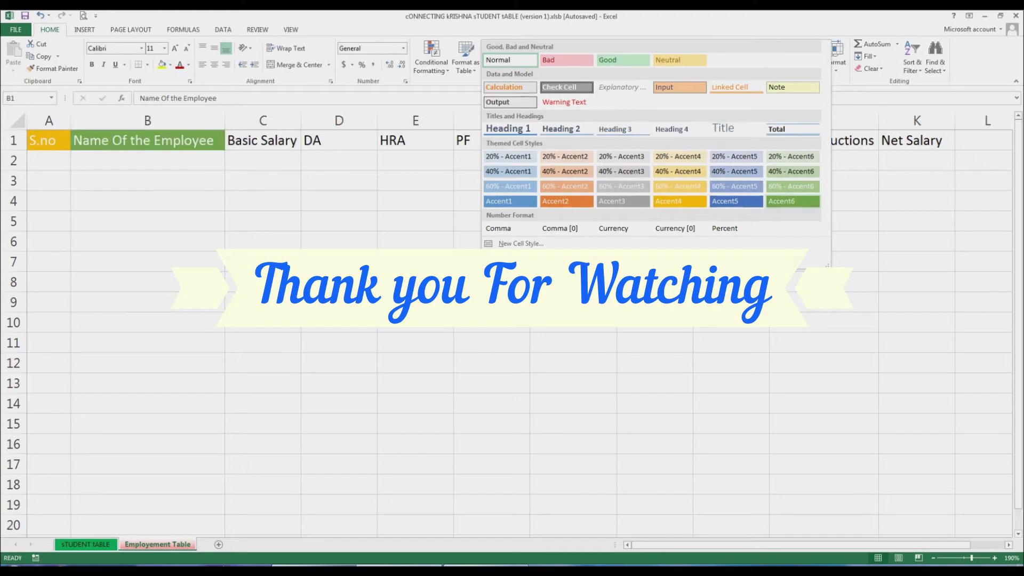
click(789, 204)
Apply the Good cell style to the Basic Salary heading, Neutral to DA and Accent2 to HRA.
click(263, 140)
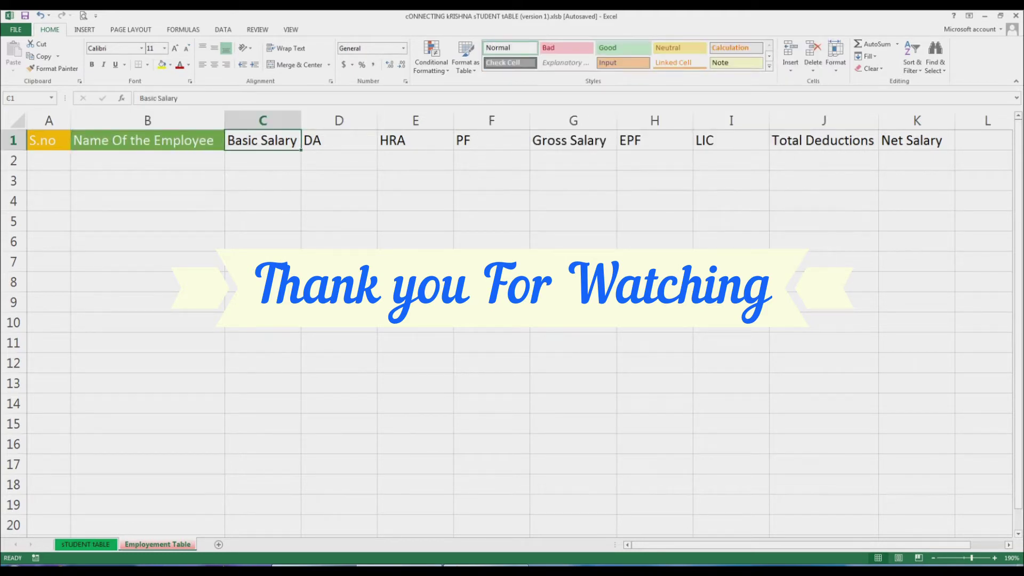
click(623, 48)
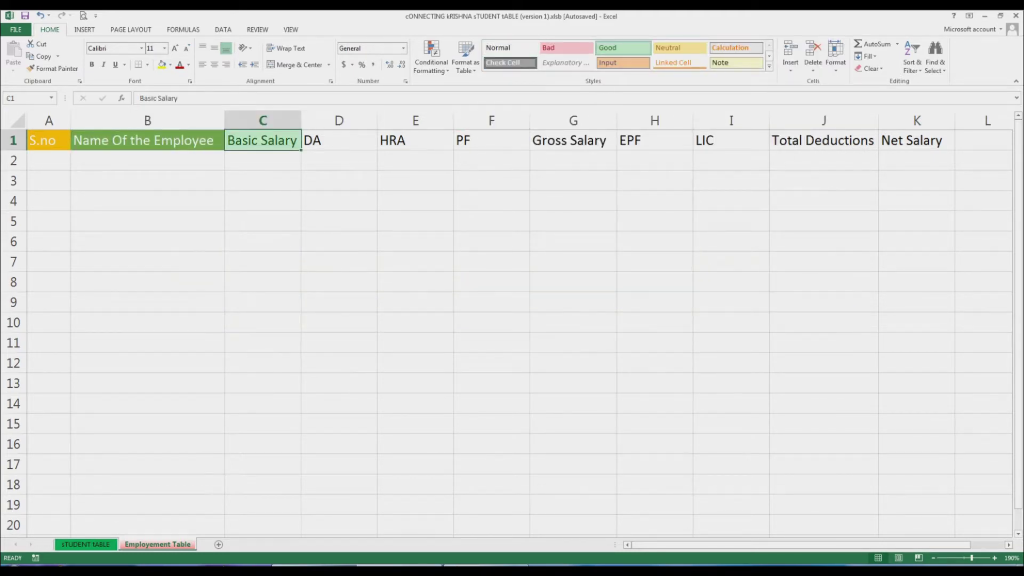
click(339, 140)
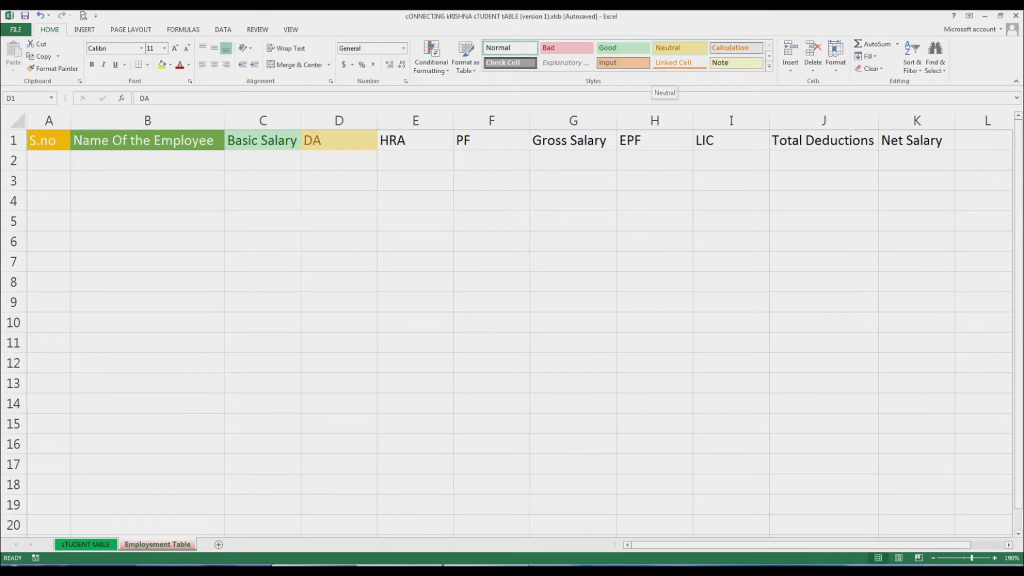
click(667, 48)
click(415, 140)
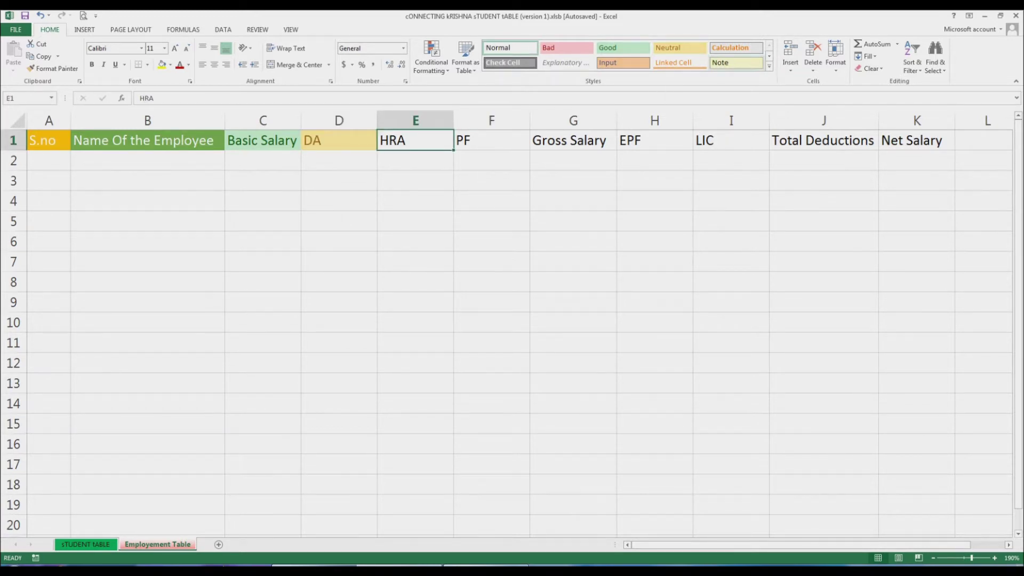
click(769, 66)
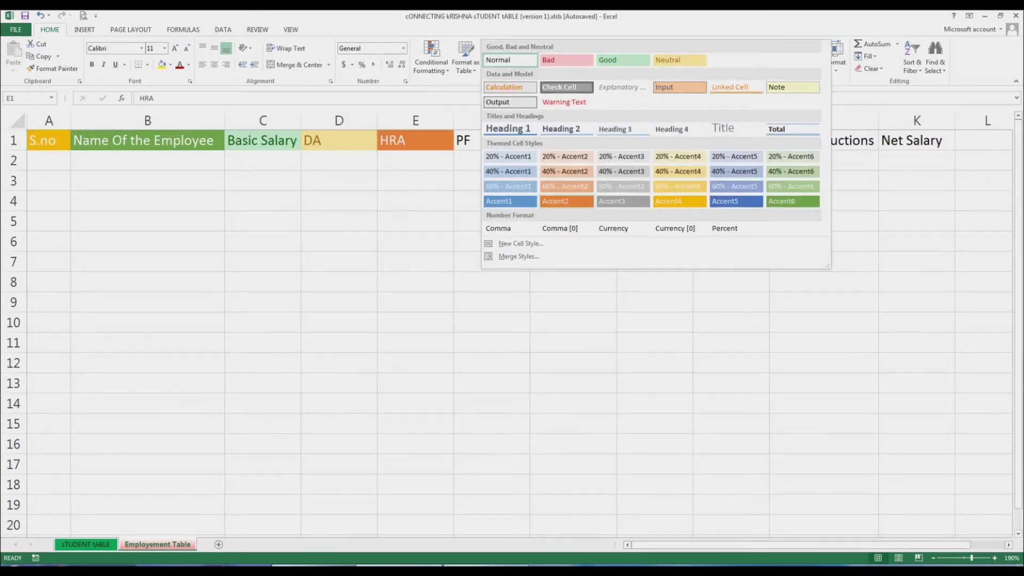
click(567, 201)
click(491, 140)
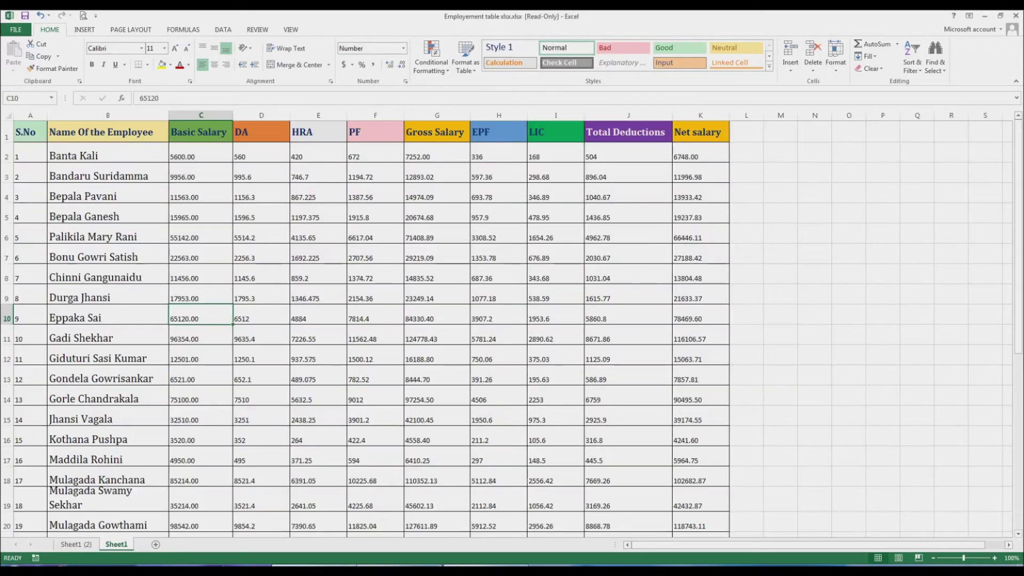
Copy the coloured heading row A1:K1 from the Employement table xlsx.xlsx workbook and paste it over A1:K1 of the Employement Table sheet.
drag(31, 133, 700, 132)
key(ctrl+c)
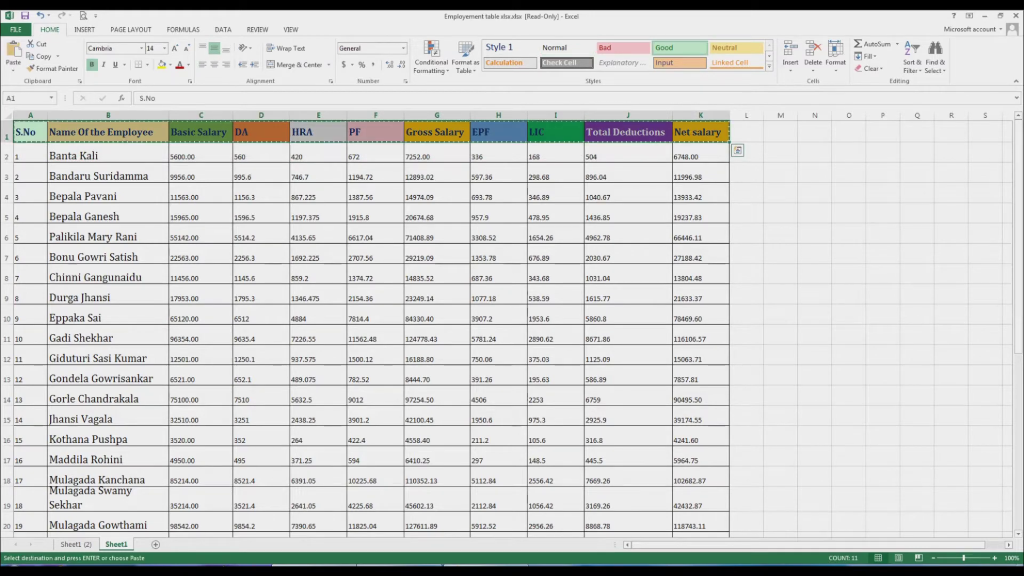
key(alt+Tab)
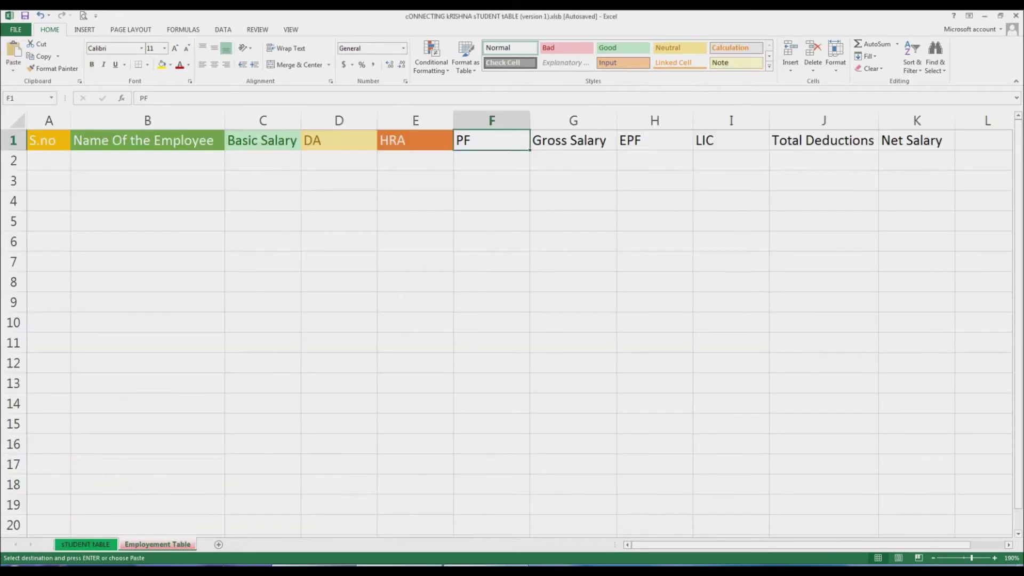
click(49, 141)
drag(48, 140, 916, 140)
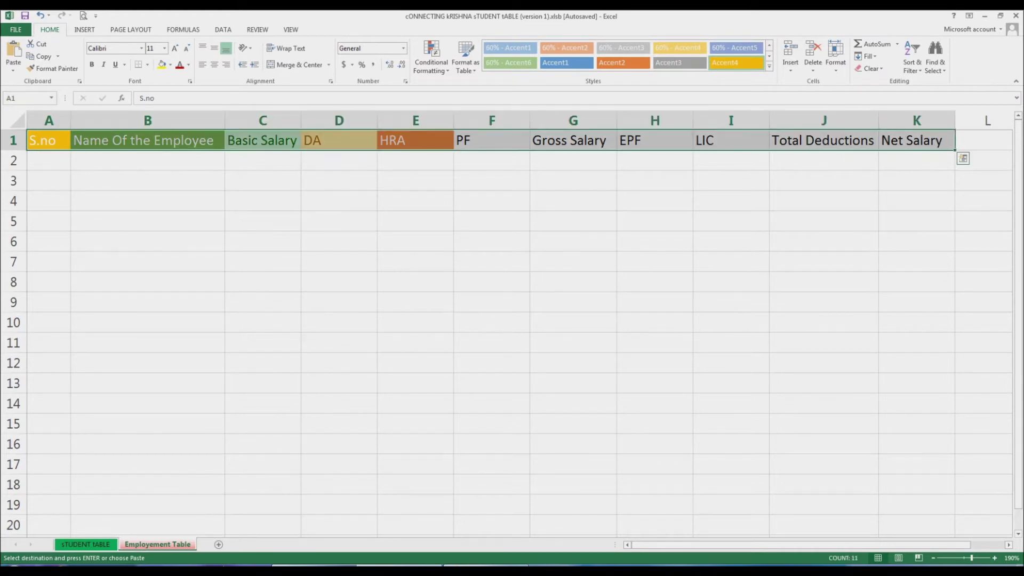
key(ctrl+v)
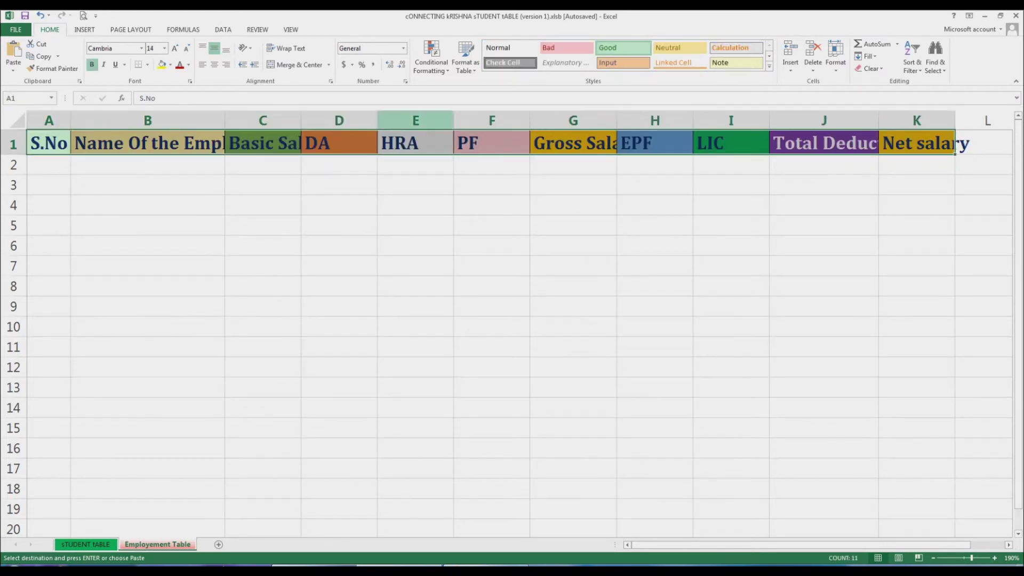
Widen column B and reduce the heading row's font size to 12.
drag(225, 120, 262, 121)
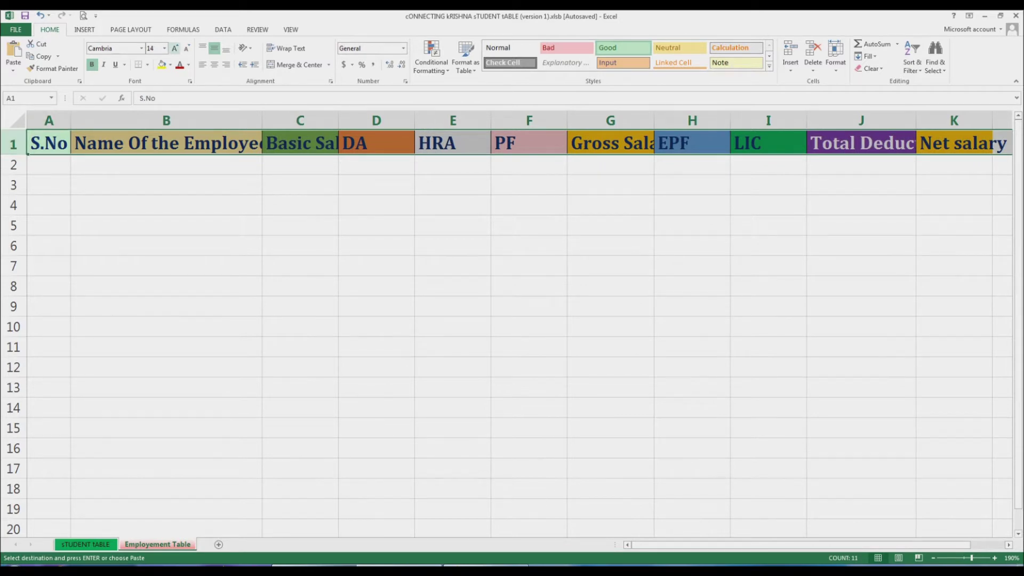
click(187, 49)
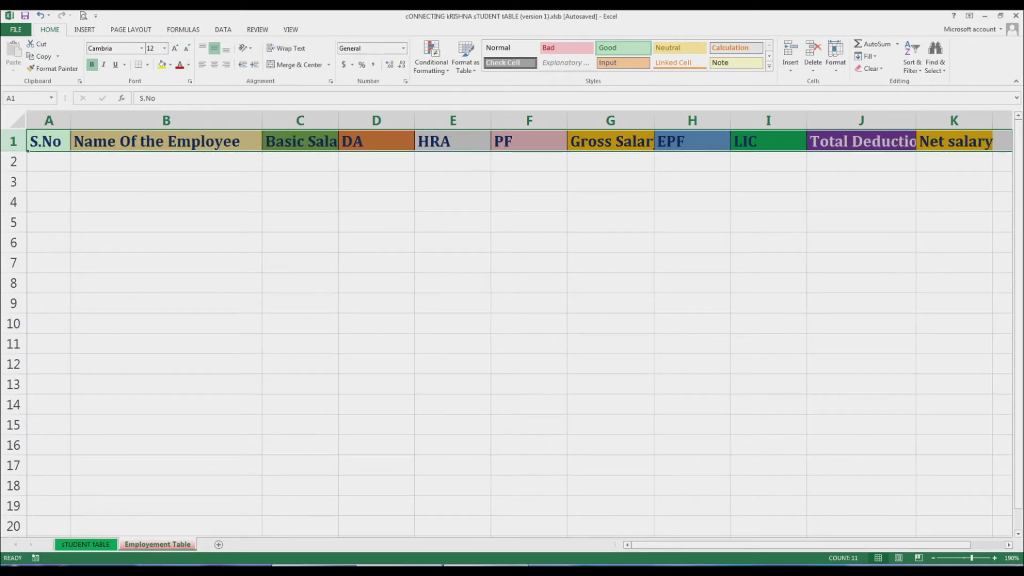
click(166, 263)
Adjust the widths of columns B, C, E, F, G, I and J to suit their headings.
drag(262, 121, 253, 121)
drag(329, 121, 352, 121)
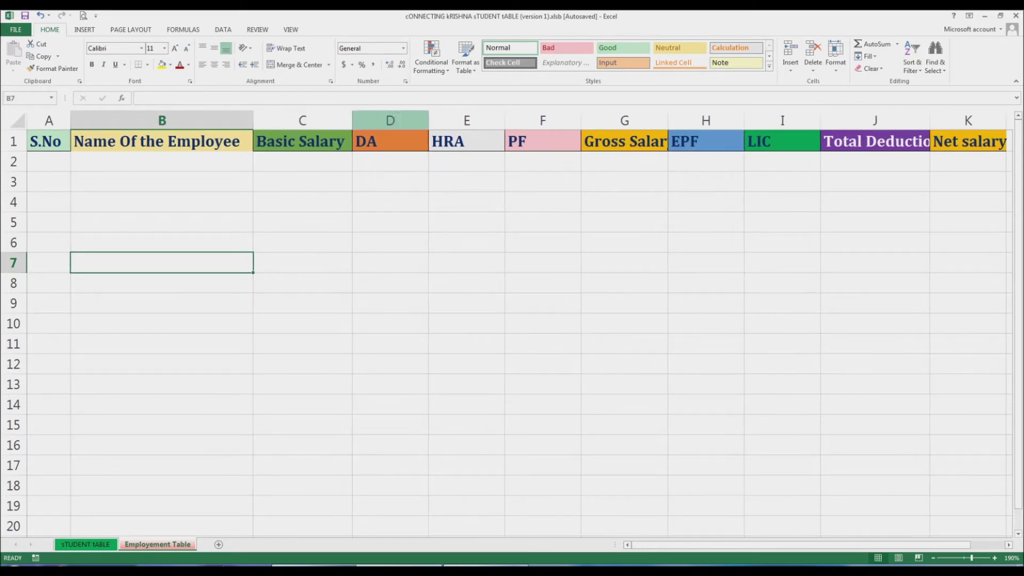
drag(504, 120, 484, 120)
drag(561, 121, 544, 121)
drag(631, 120, 647, 121)
drag(908, 121, 922, 120)
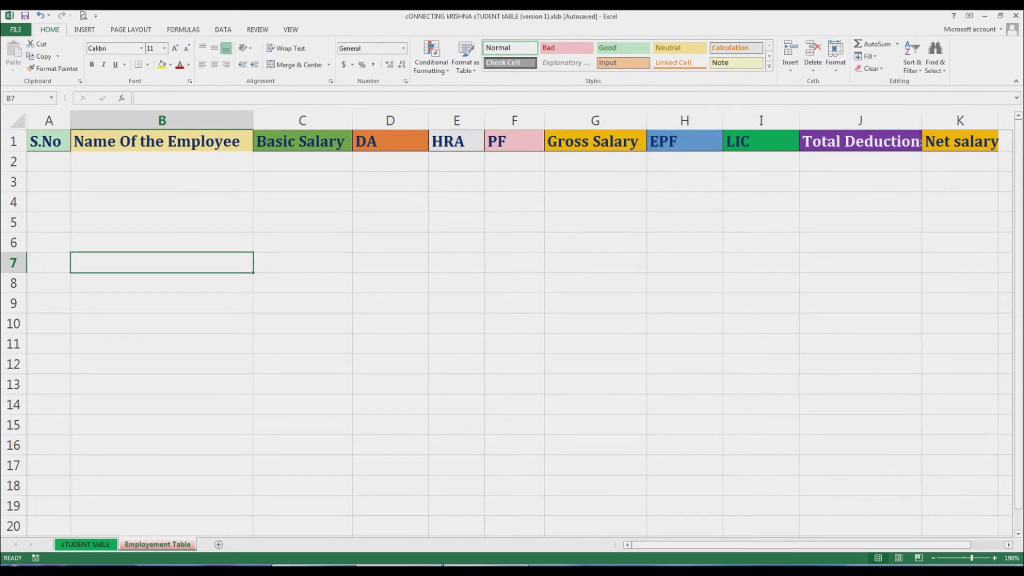
drag(798, 120, 782, 120)
drag(905, 121, 914, 121)
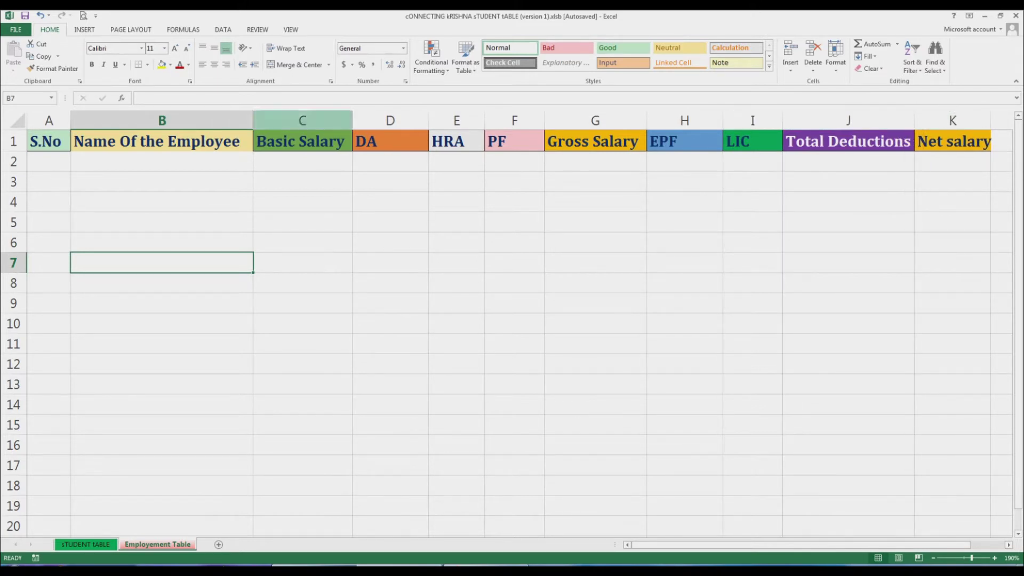
Fill the S.No column with serial numbers 1 to 30 starting in cell A2.
click(50, 161)
text(1)
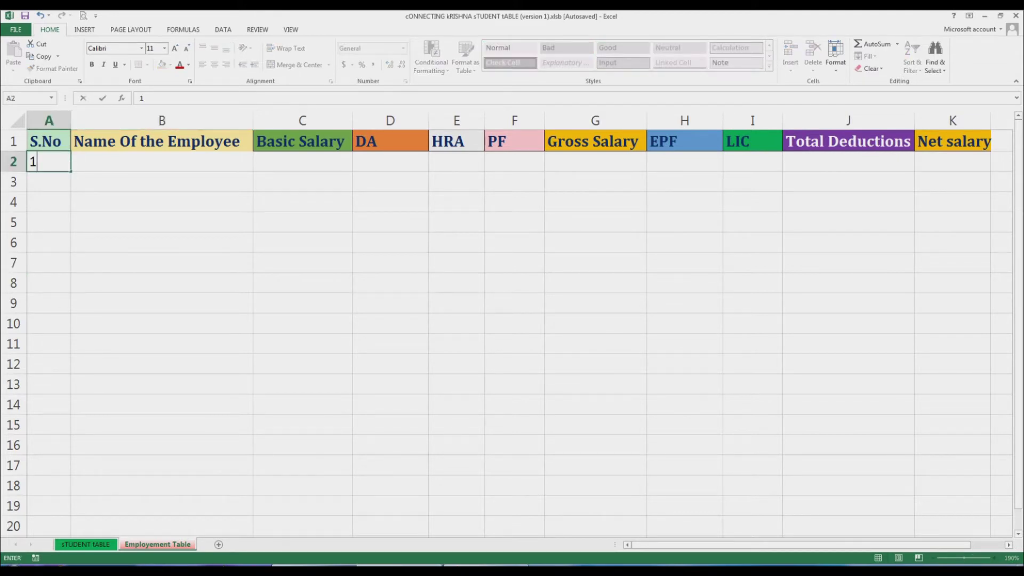
mouse_move(70, 491)
mouse_down()
mouse_move(70, 533)
mouse_move(70, 472)
mouse_up()
scroll(506, 331, up, 5)
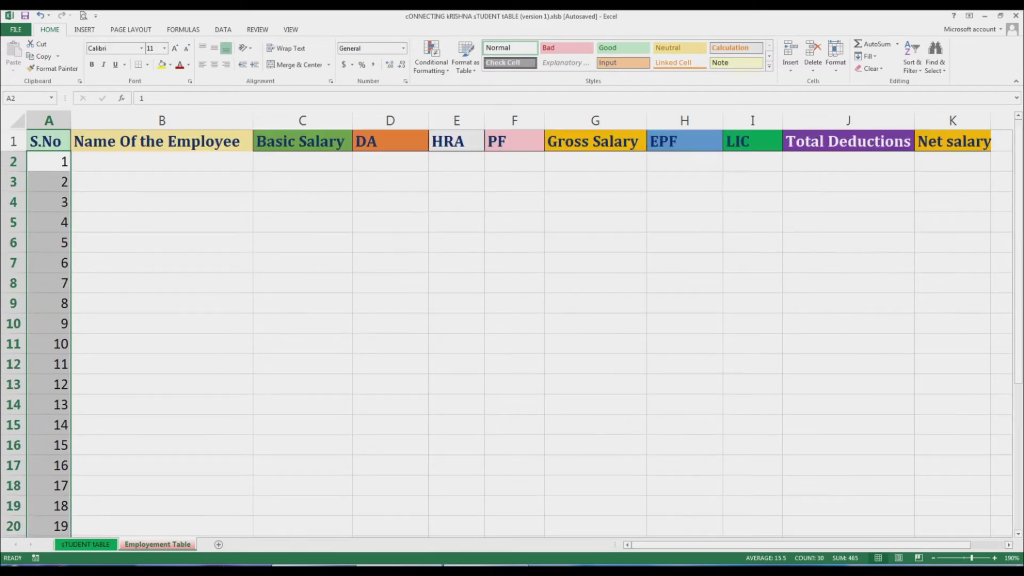
Copy the employee names and basic salaries in B2:C31 of the Employement table xlsx.xlsx workbook and paste them at B2 of the Employement Table sheet.
click(161, 161)
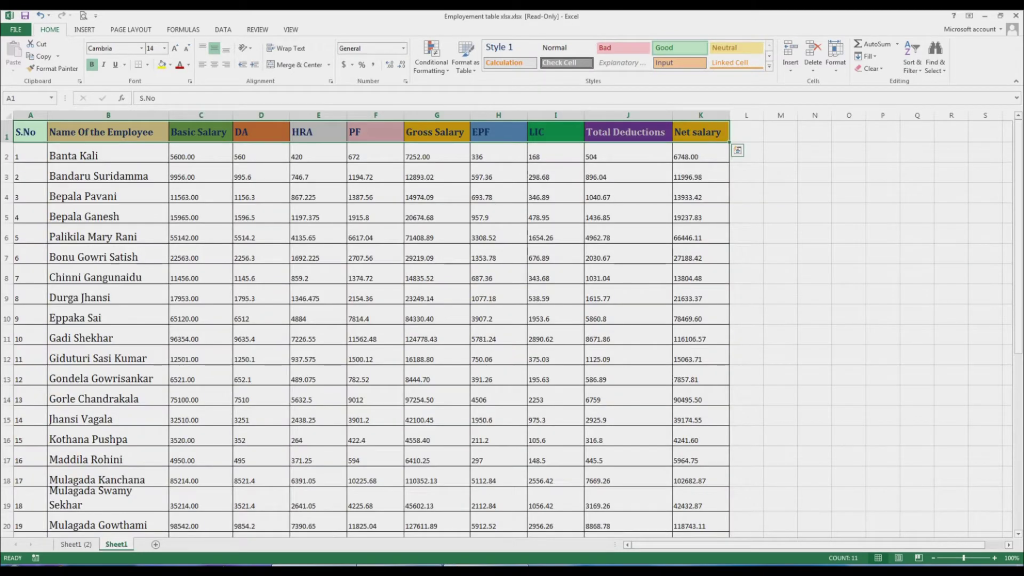
drag(107, 156, 233, 450)
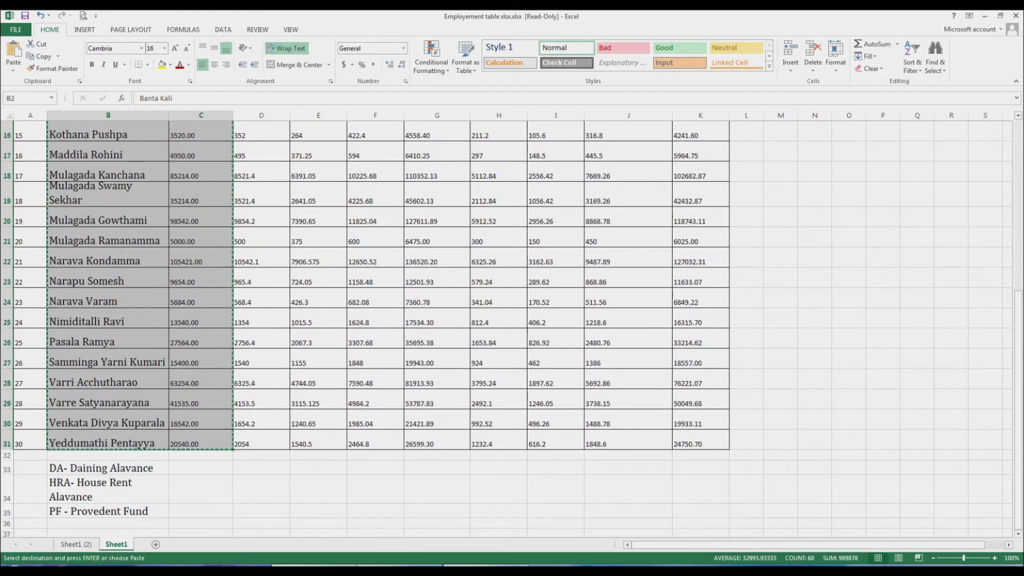
key(alt+Tab)
click(80, 162)
right_click(80, 162)
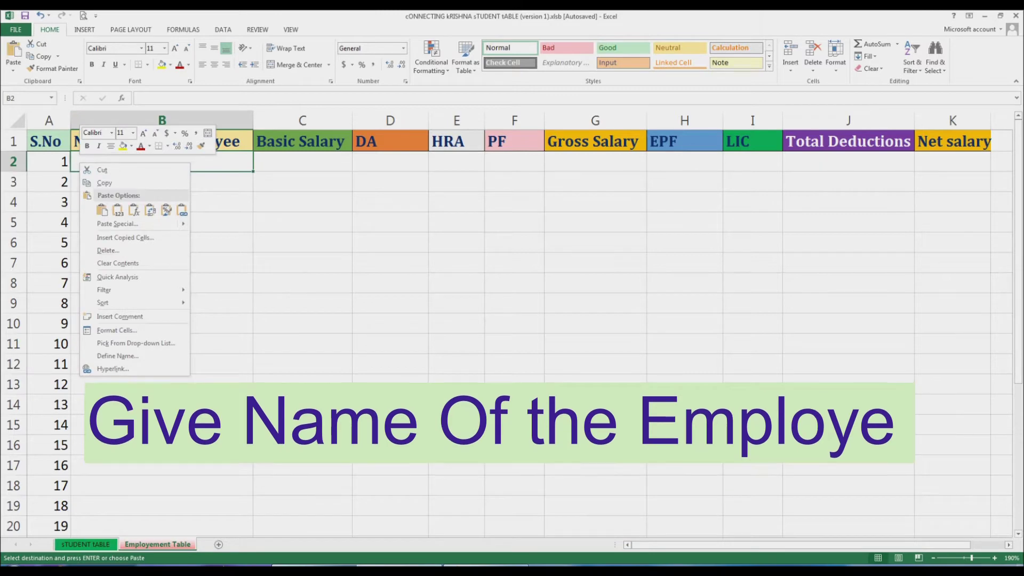
click(102, 210)
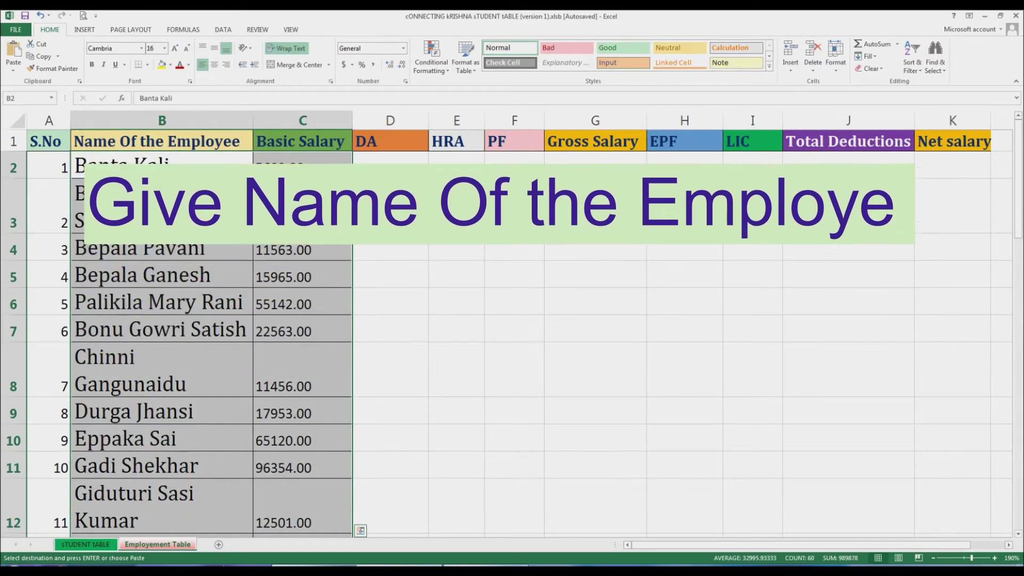
Reduce the font size of the pasted employee names and basic salaries to 12.
click(186, 48)
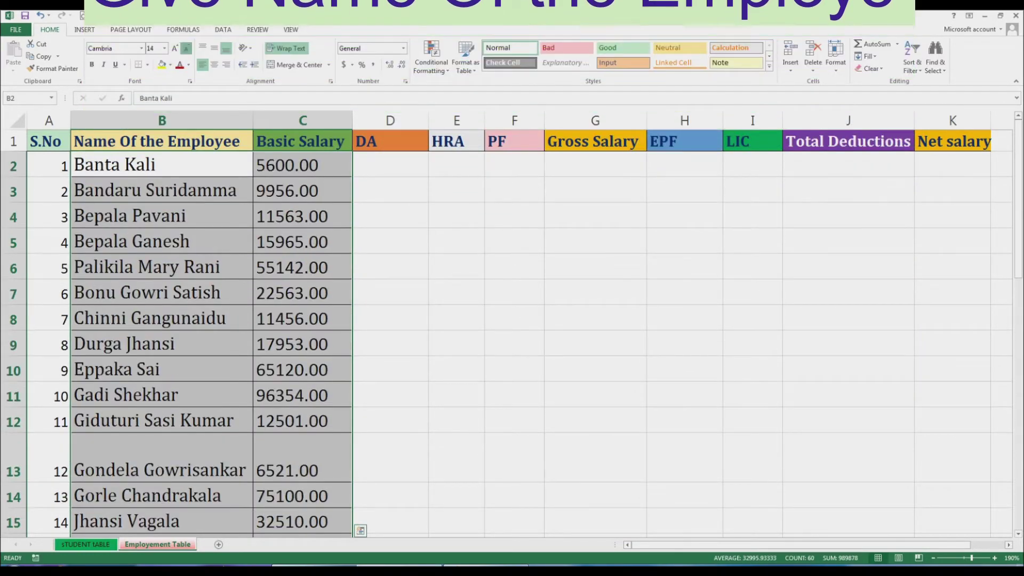
click(186, 48)
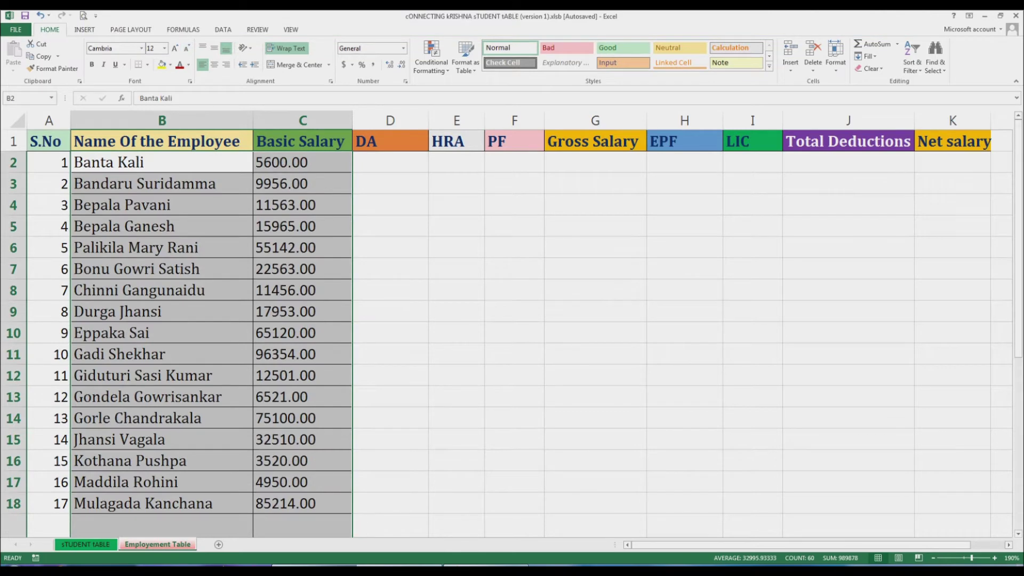
scroll(512, 331, down, 4)
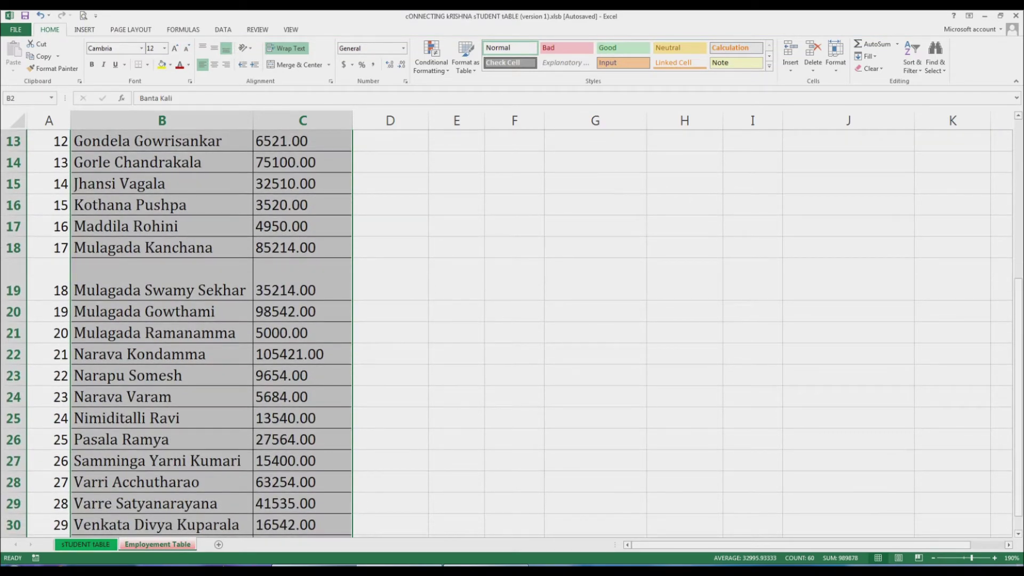
Delete the whole of row 19, the employee record with serial number 18.
click(162, 280)
double_click(161, 279)
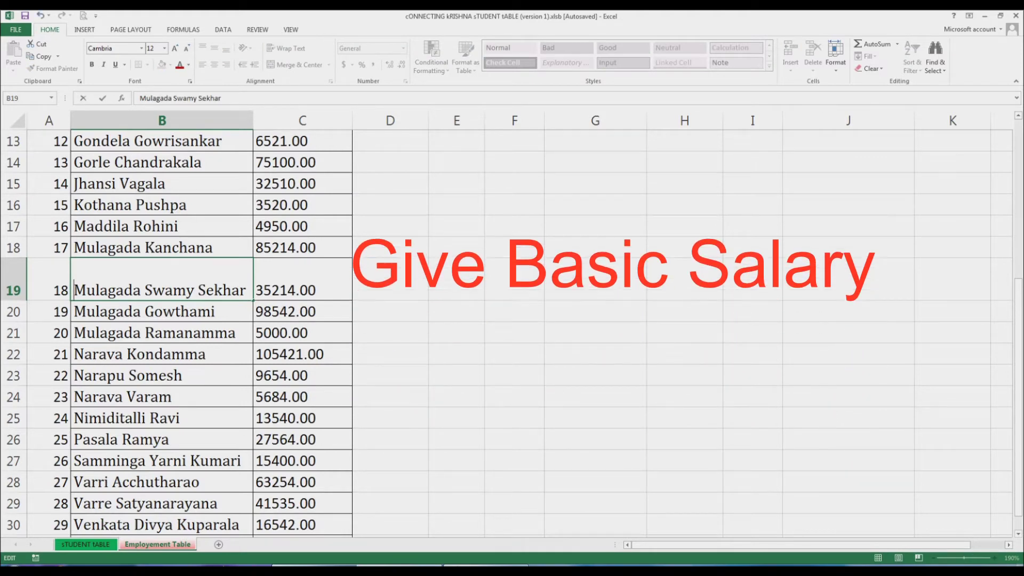
key(Tab)
key(BackSpace)
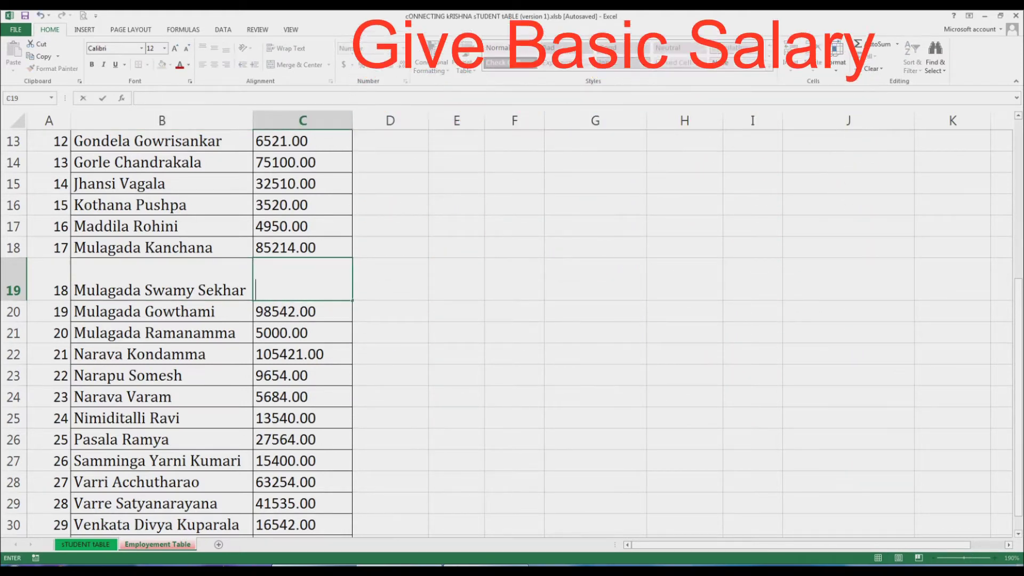
click(13, 280)
right_click(12, 282)
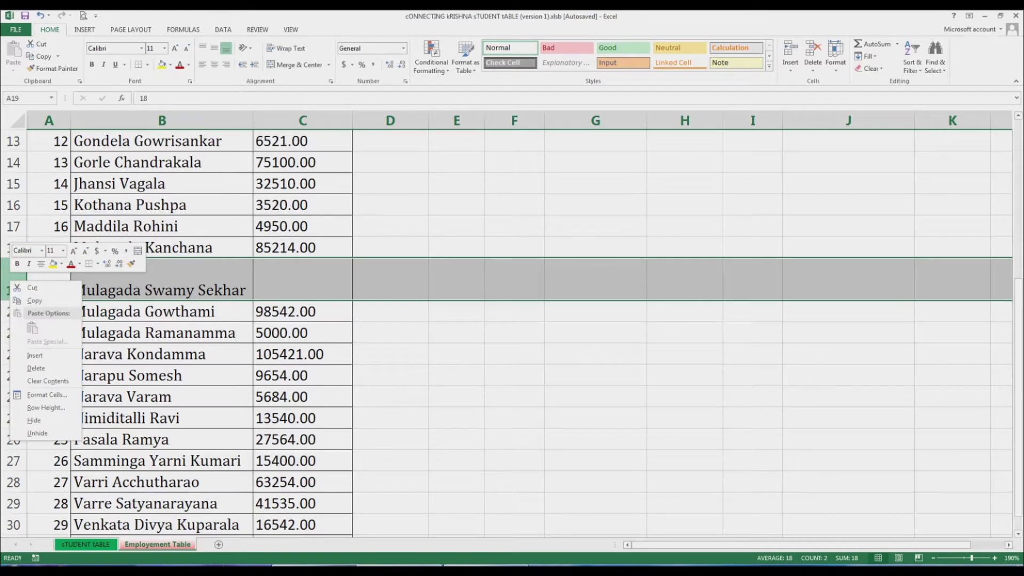
click(36, 368)
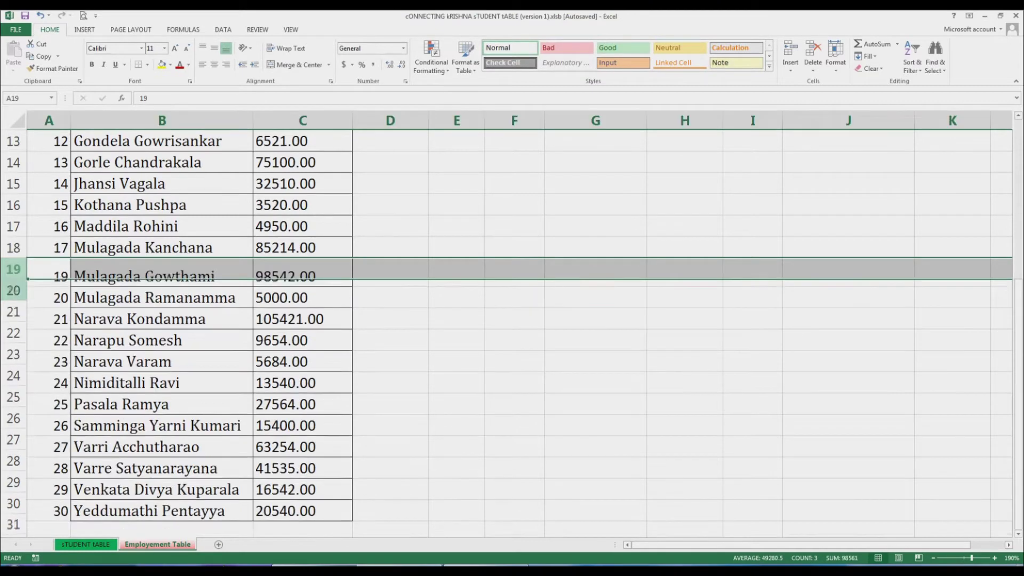
scroll(35, 367, down, 2)
scroll(506, 328, up, 6)
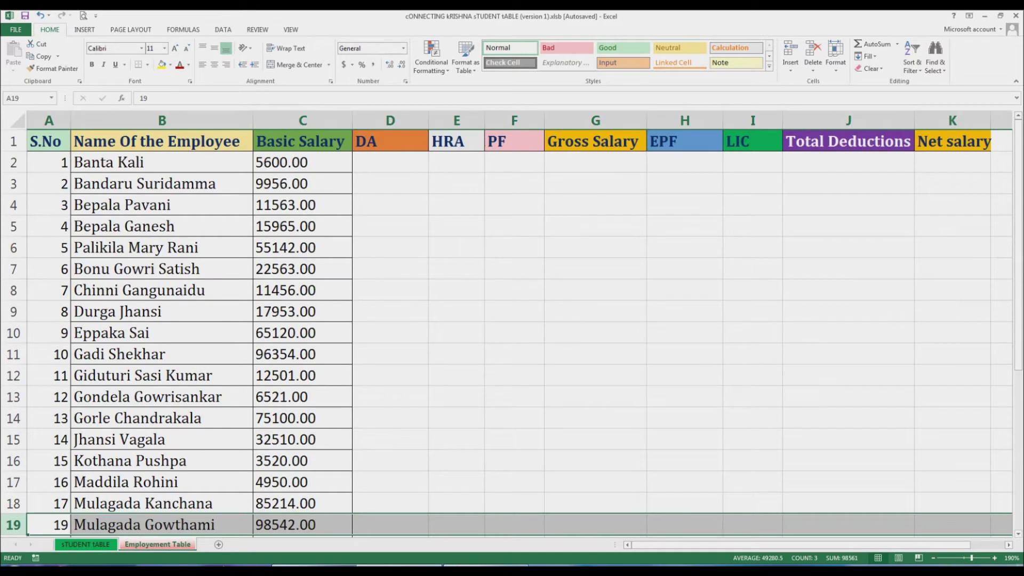
Enter the formula =C2*10/100 in cell D2 to calculate the first employee's DA from the basic salary.
click(390, 163)
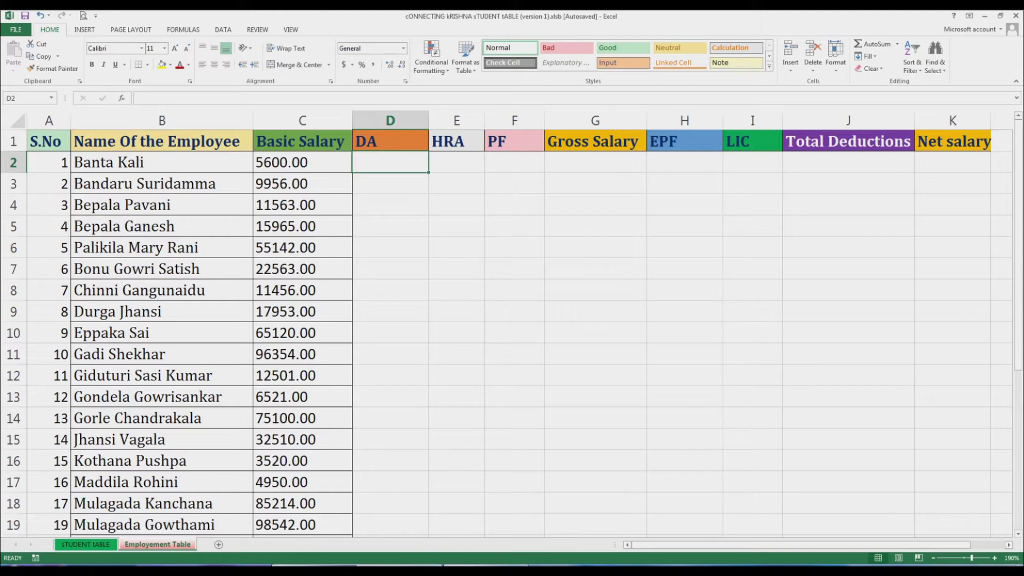
click(302, 162)
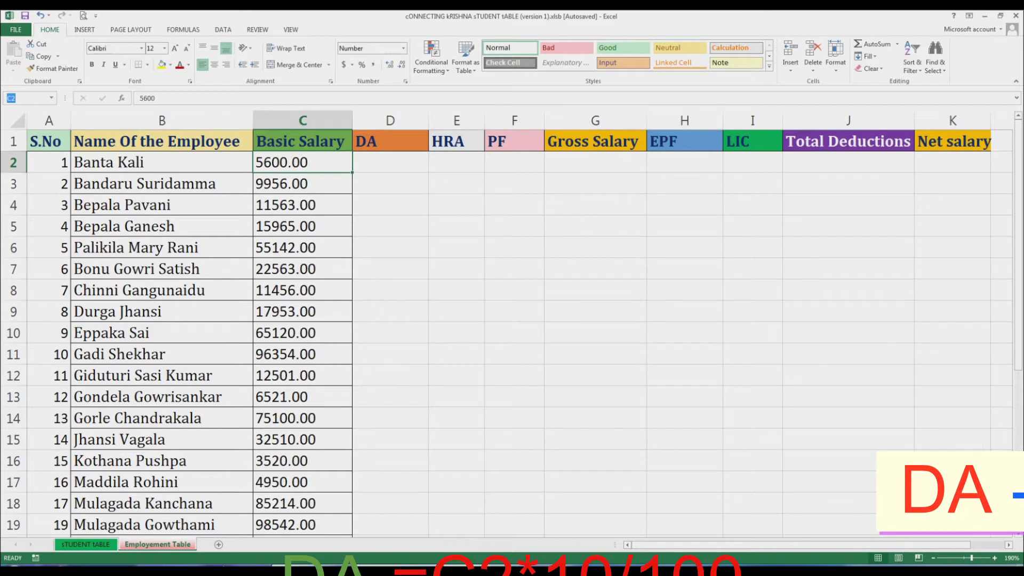
click(390, 162)
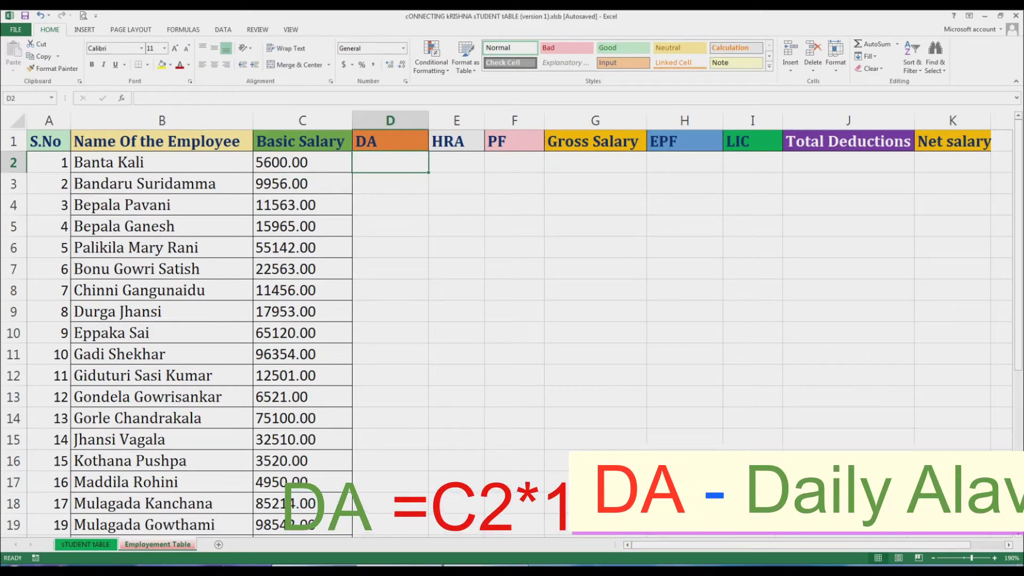
text(=c)
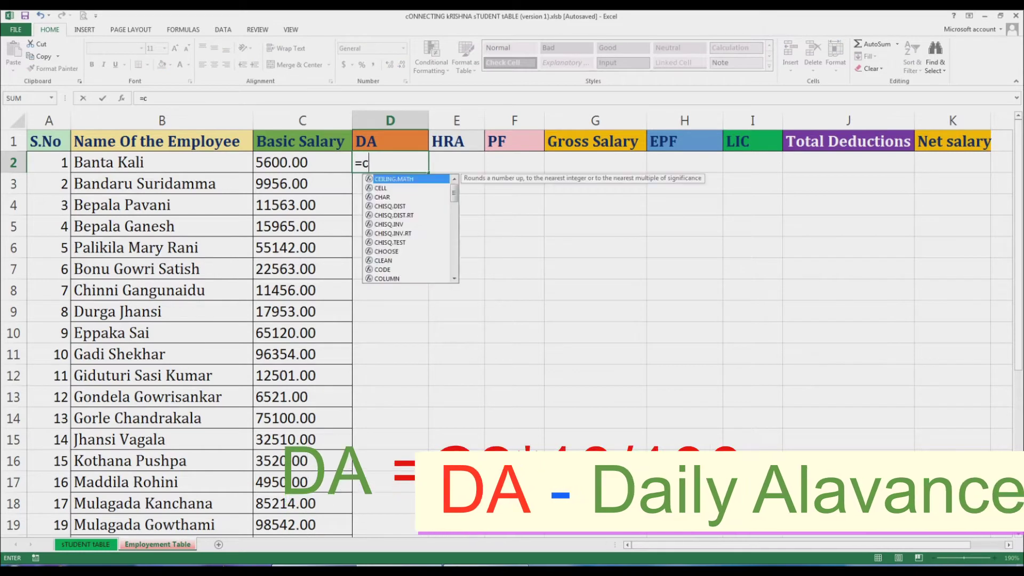
text(2)
key(BackSpace)
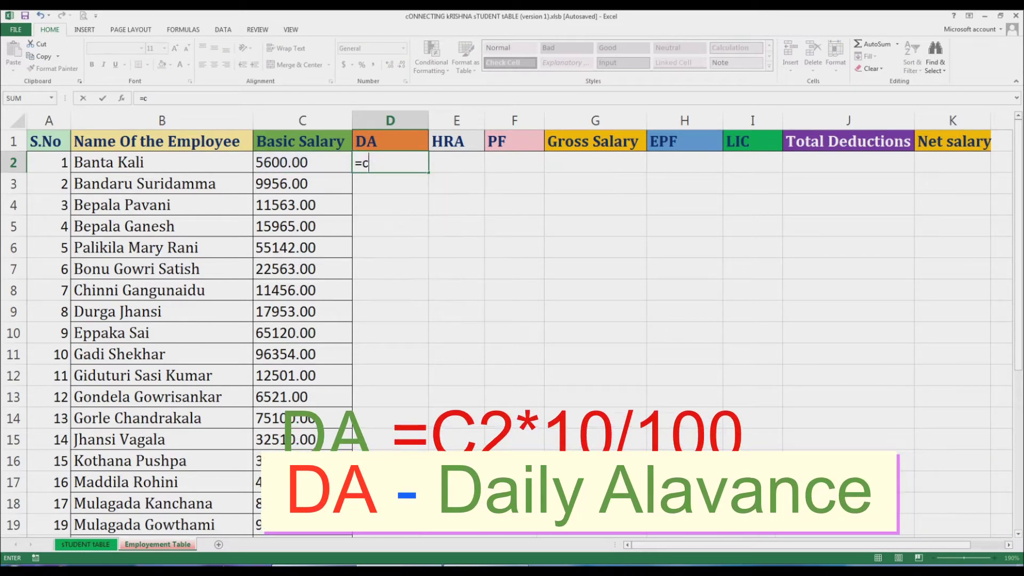
key(BackSpace)
text(C)
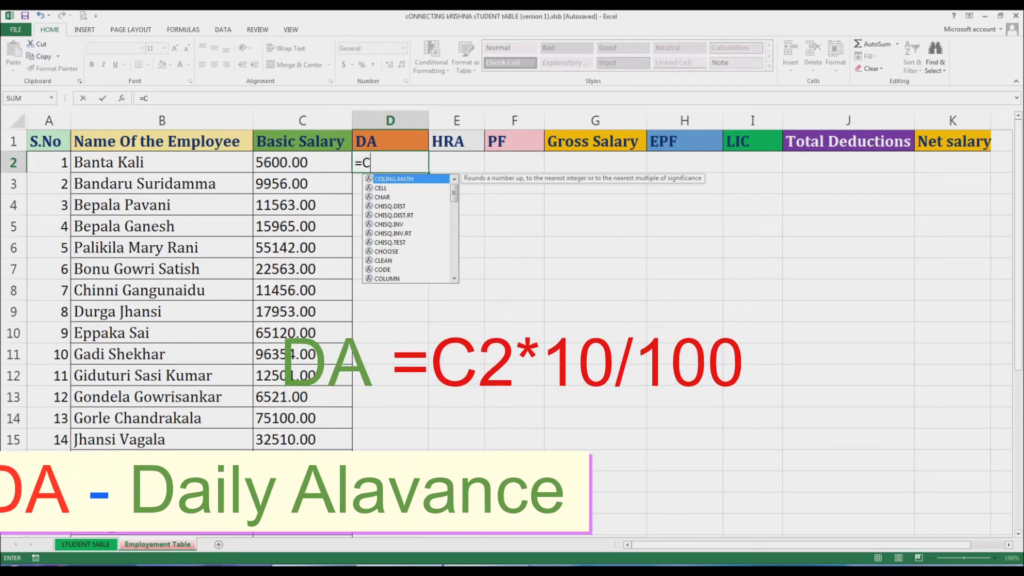
text(2)
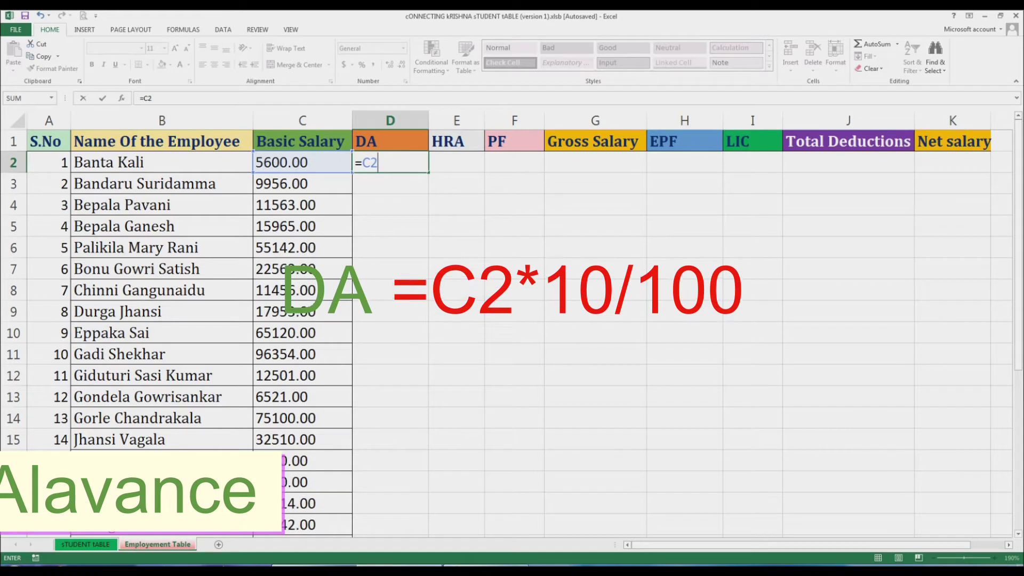
text(*)
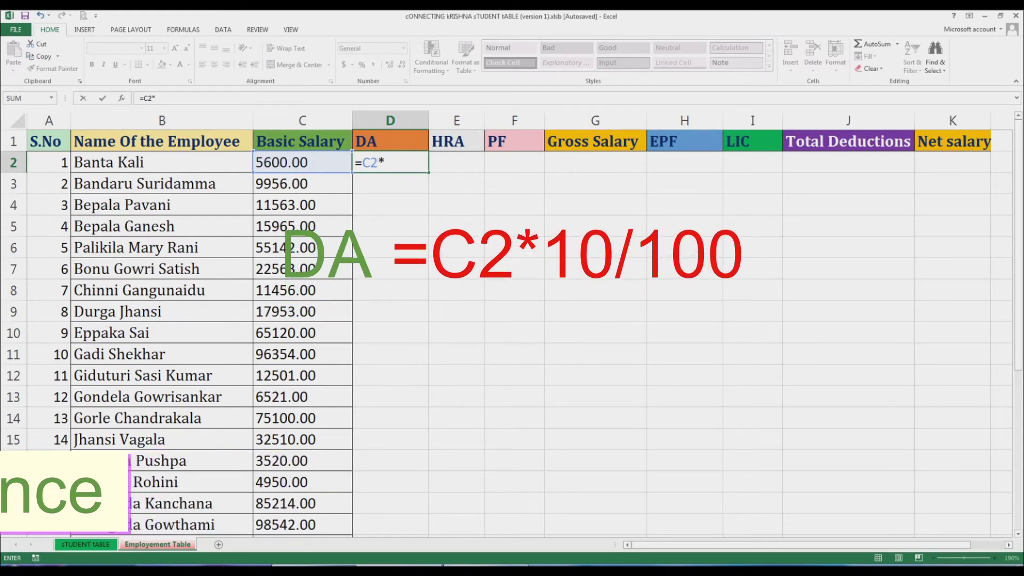
text(10)
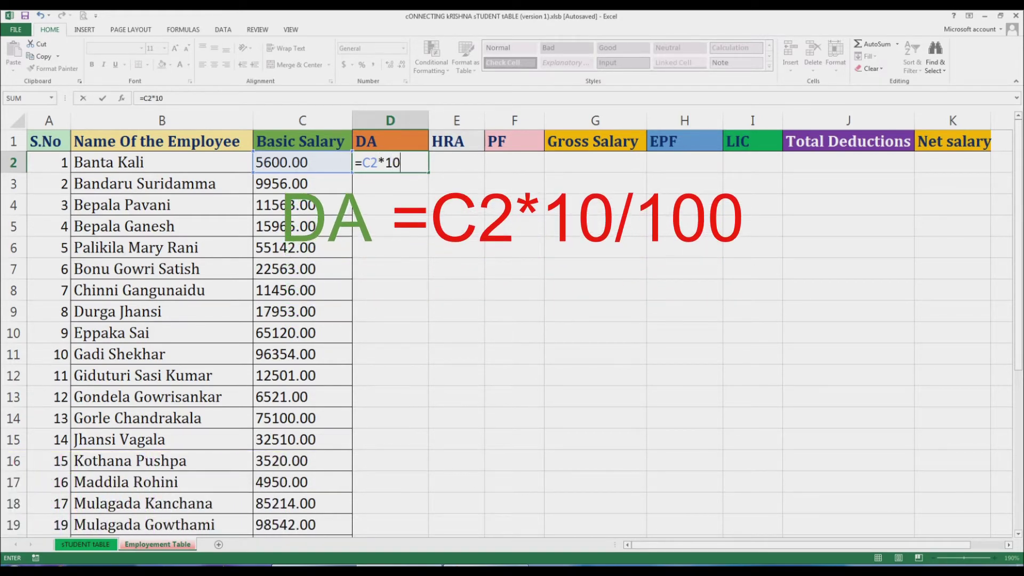
text(/100)
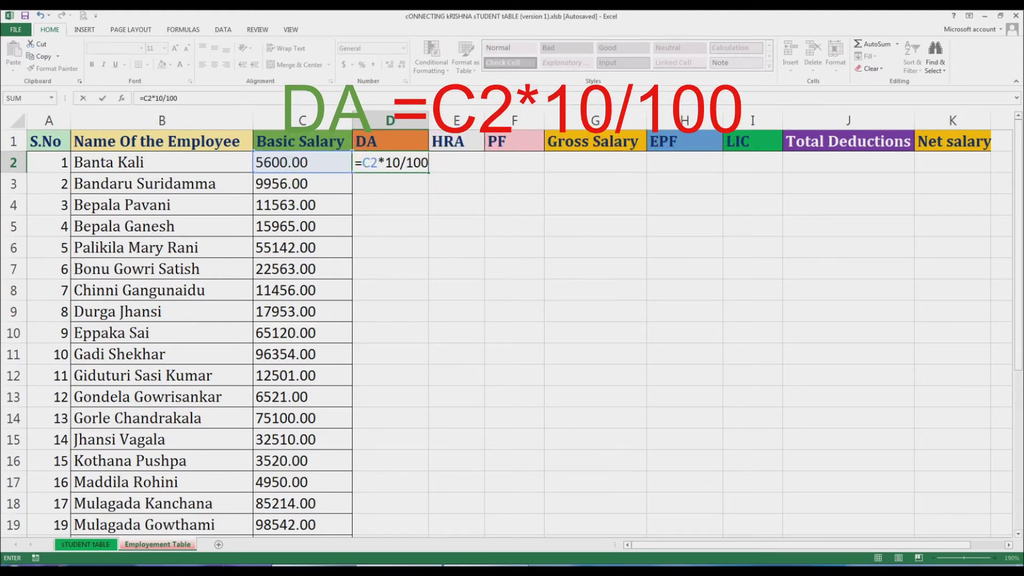
key(Return)
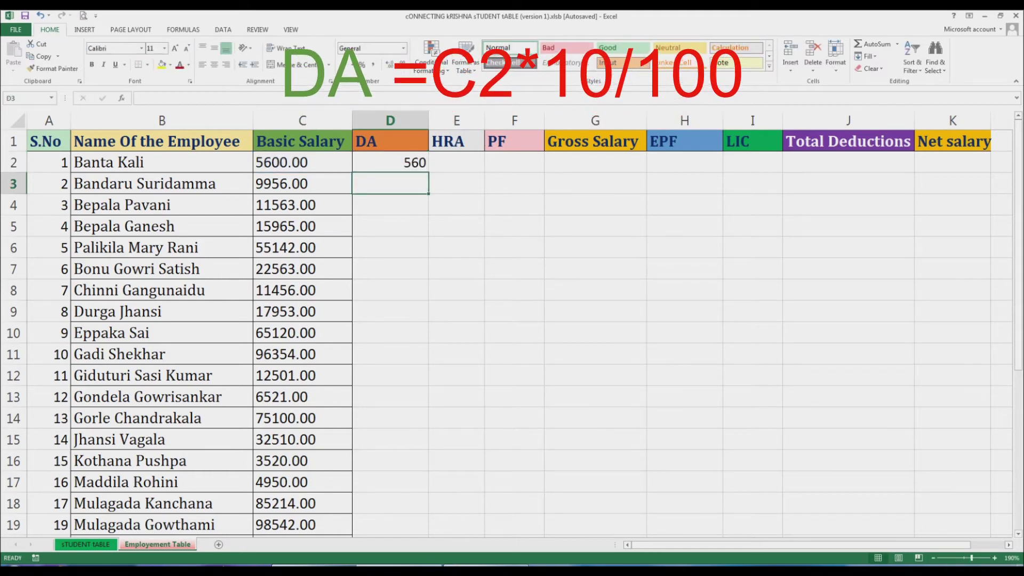
Fill the DA formula from D2 down to D30 for all the employees.
click(390, 163)
drag(428, 172, 422, 270)
drag(427, 278, 427, 513)
scroll(427, 513, up, 1)
scroll(506, 331, up, 3)
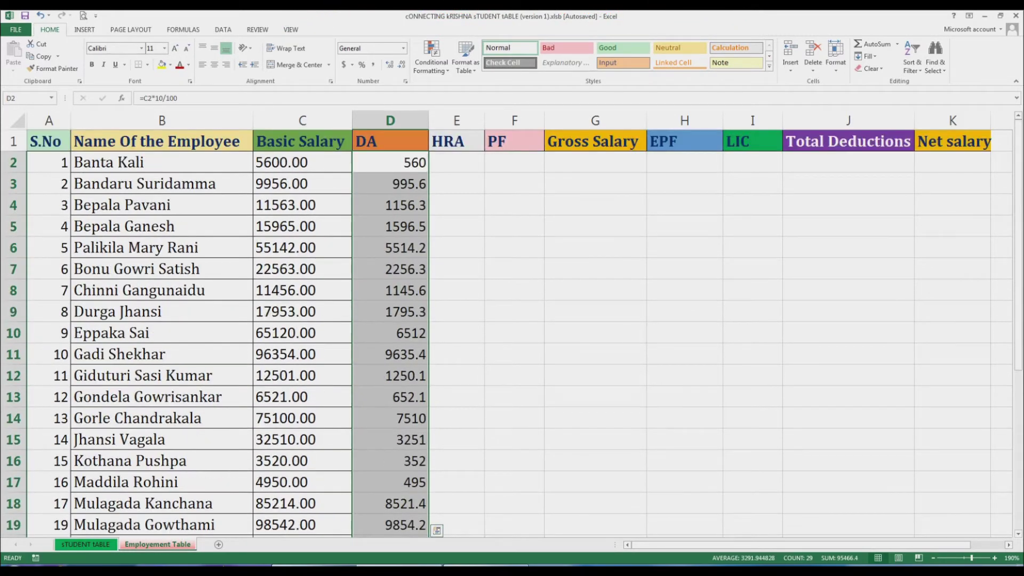
click(390, 205)
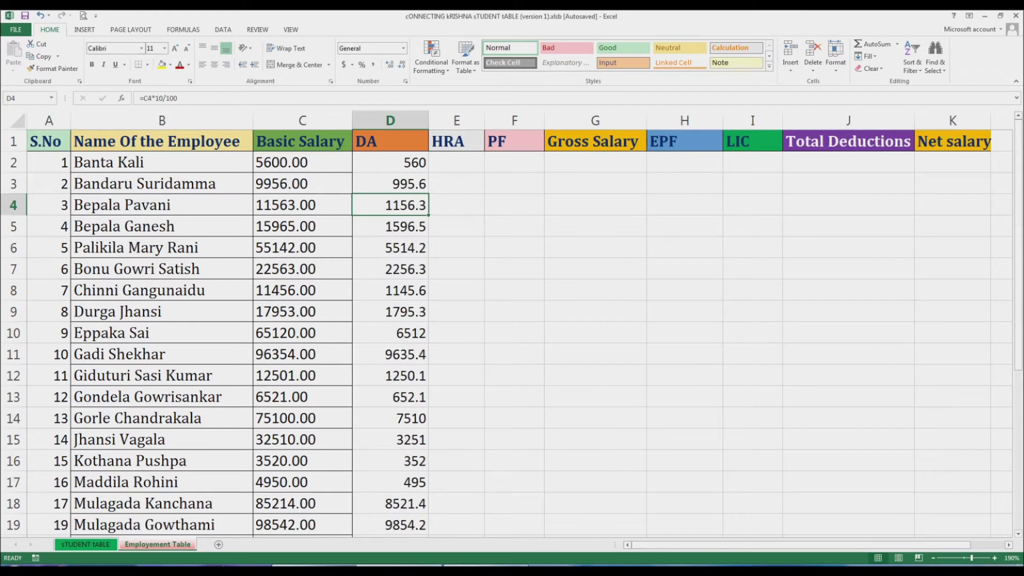
Enter the formula =C2*7.5/100 in cell E2 to calculate the first employee's HRA.
click(456, 163)
click(302, 184)
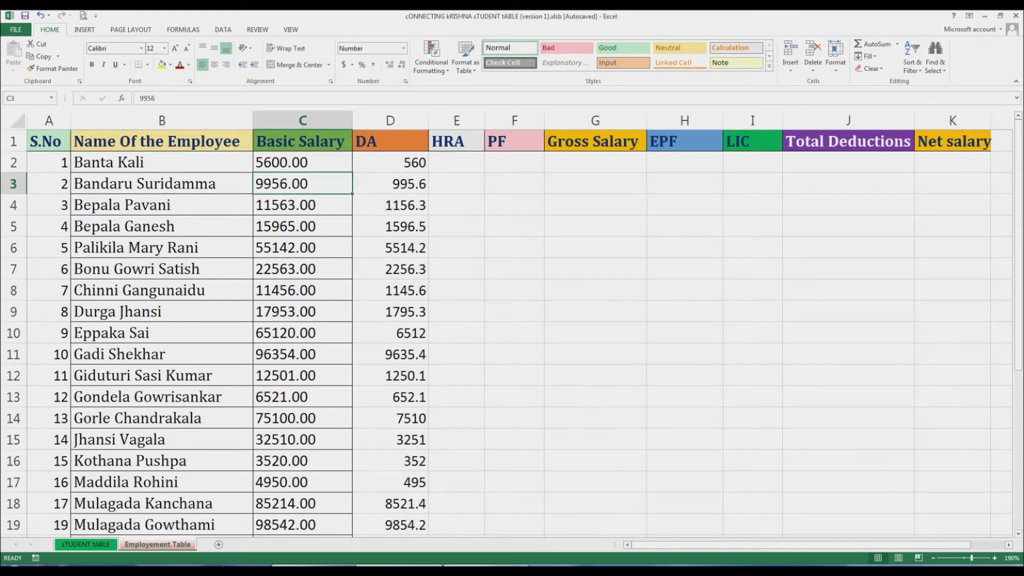
click(457, 163)
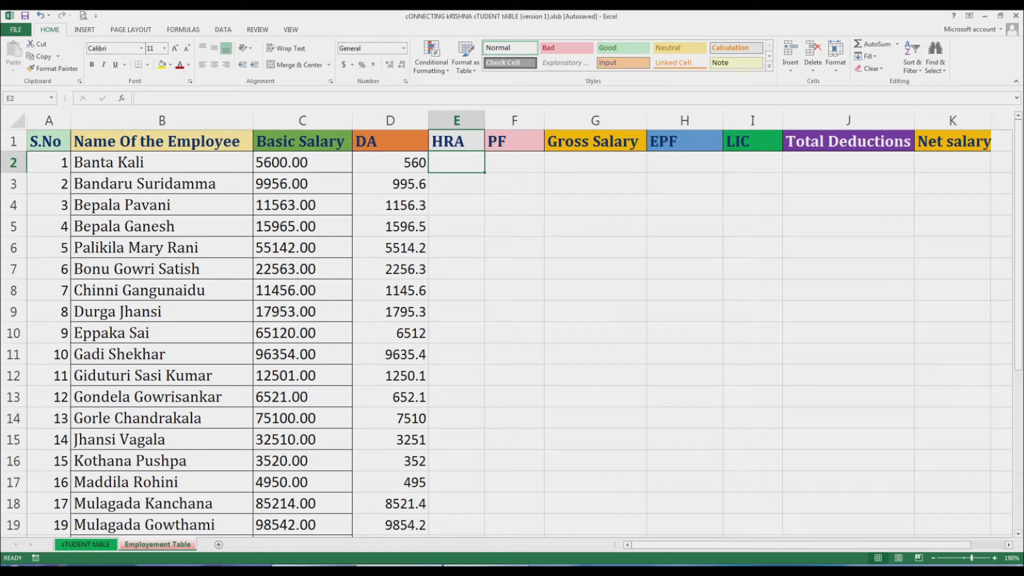
text(=)
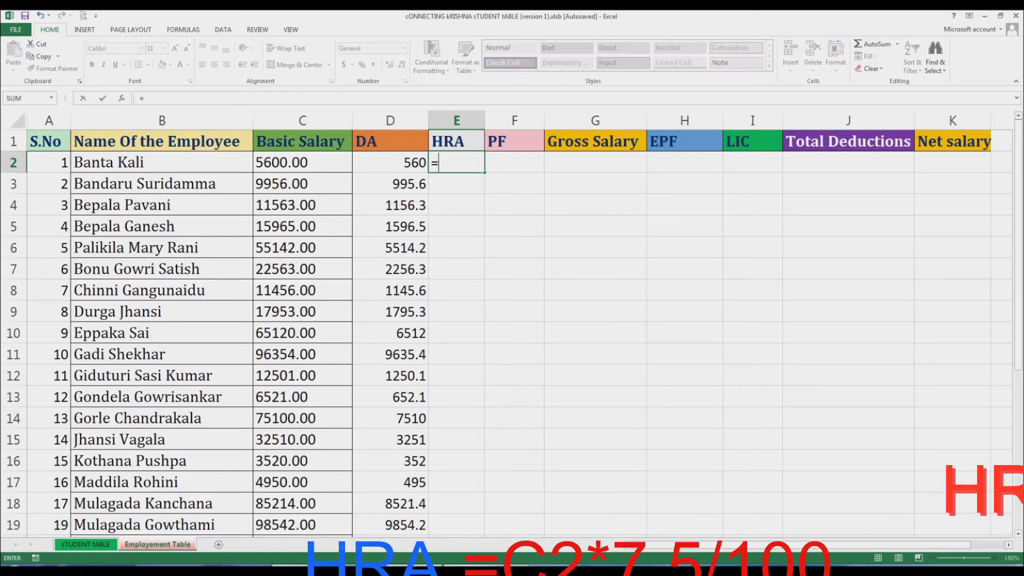
text(C2)
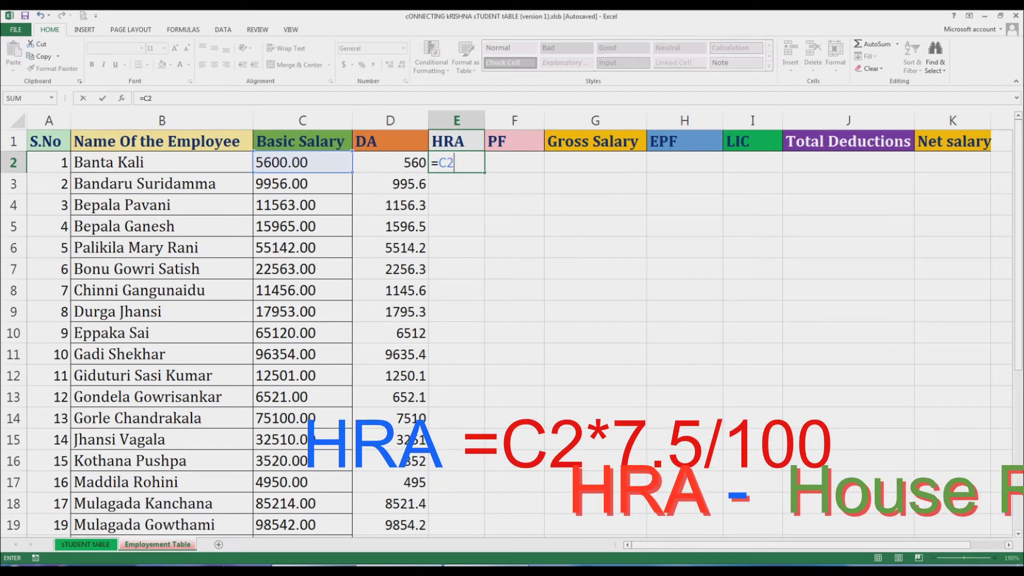
text(*)
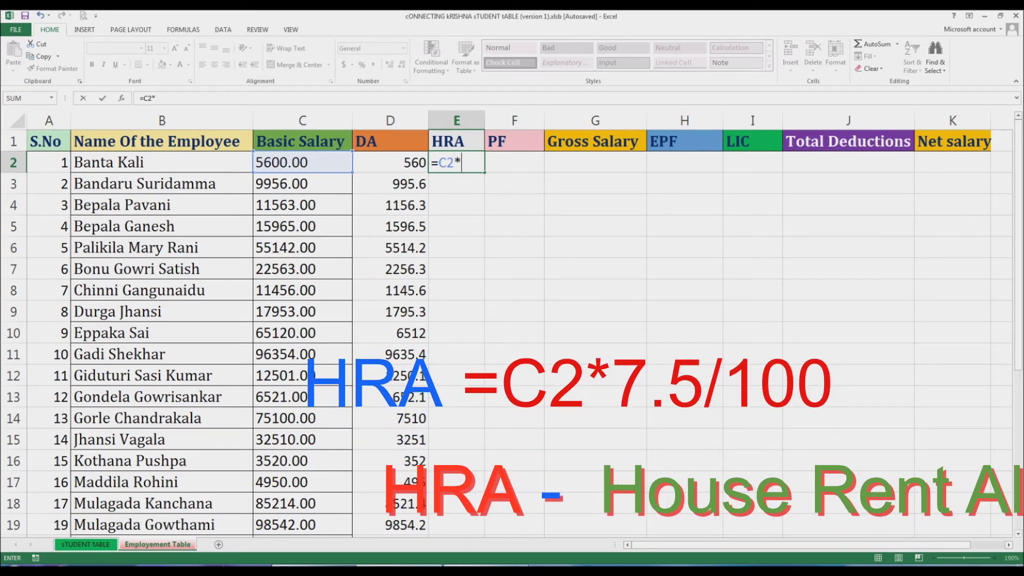
text(7.5)
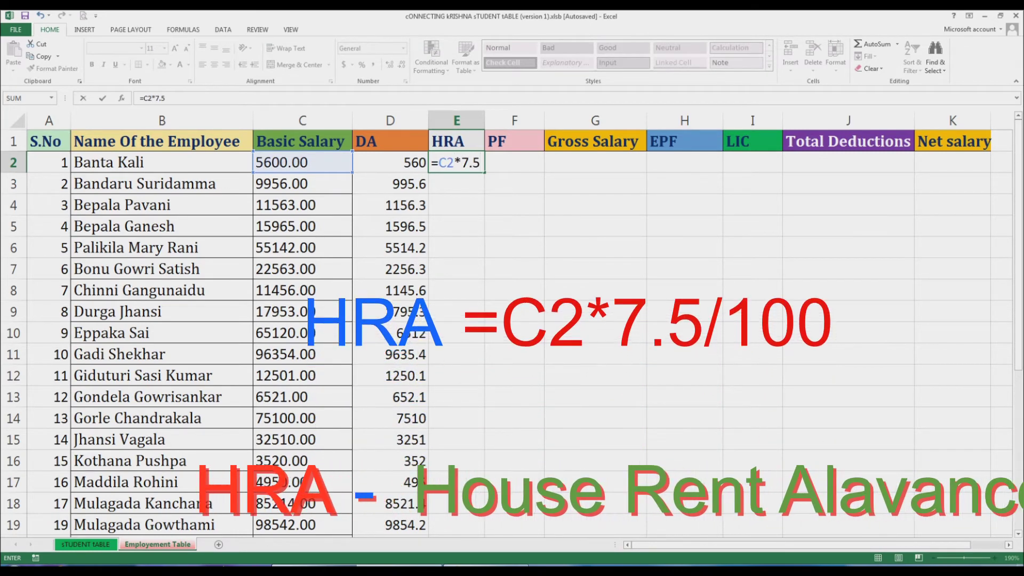
text(/100)
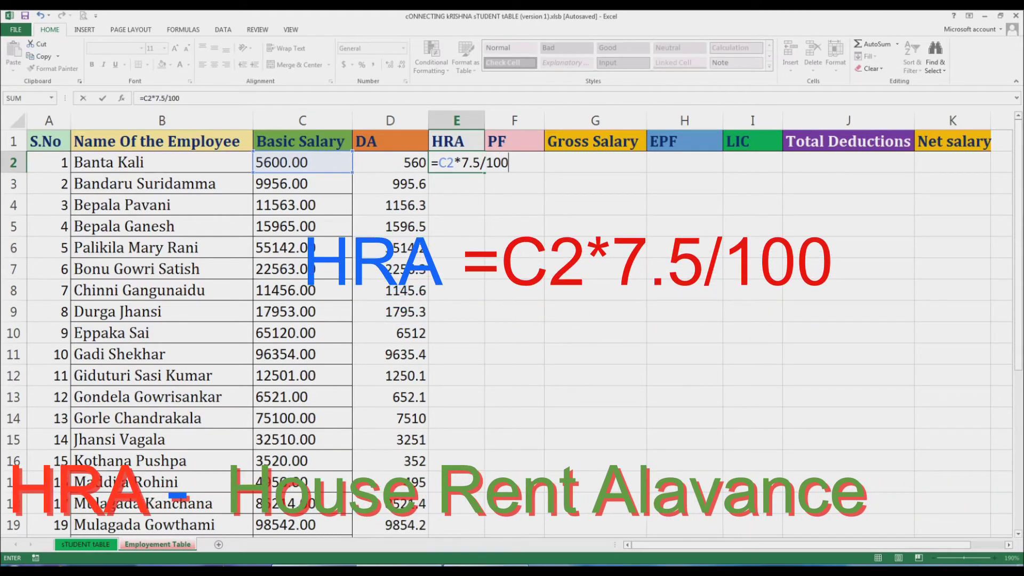
key(Return)
Fill the HRA formula from E2 down to E30 for all the employees.
click(457, 162)
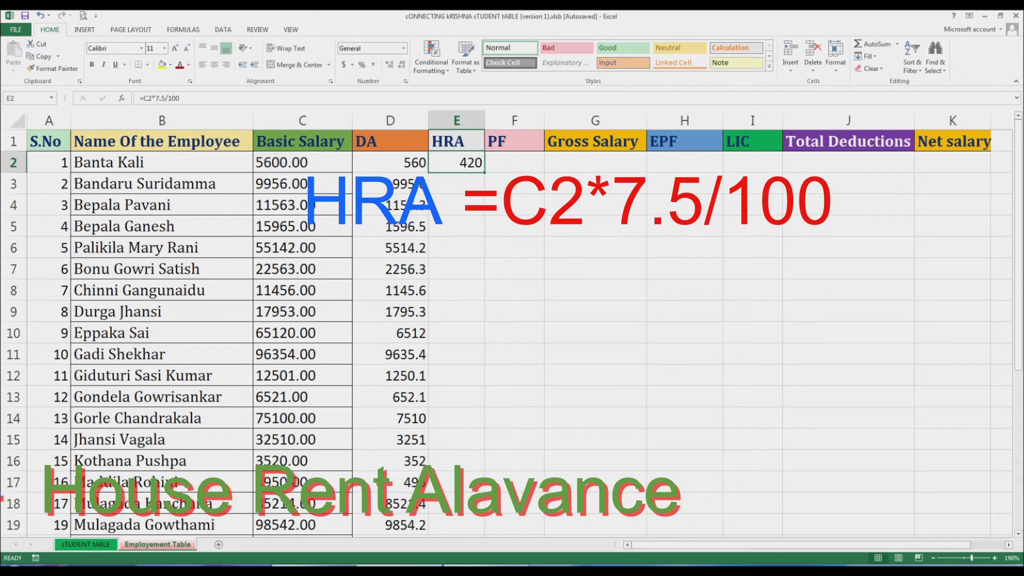
drag(484, 173, 485, 513)
scroll(507, 320, up, 4)
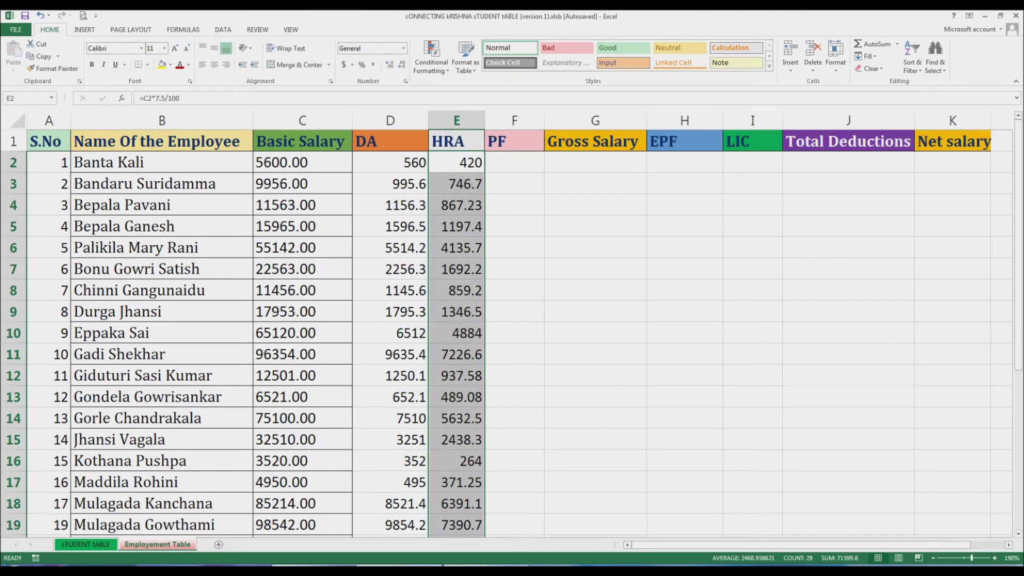
Enter the formula =C2*12/100 in cell F2 to calculate the first employee's PF.
click(514, 162)
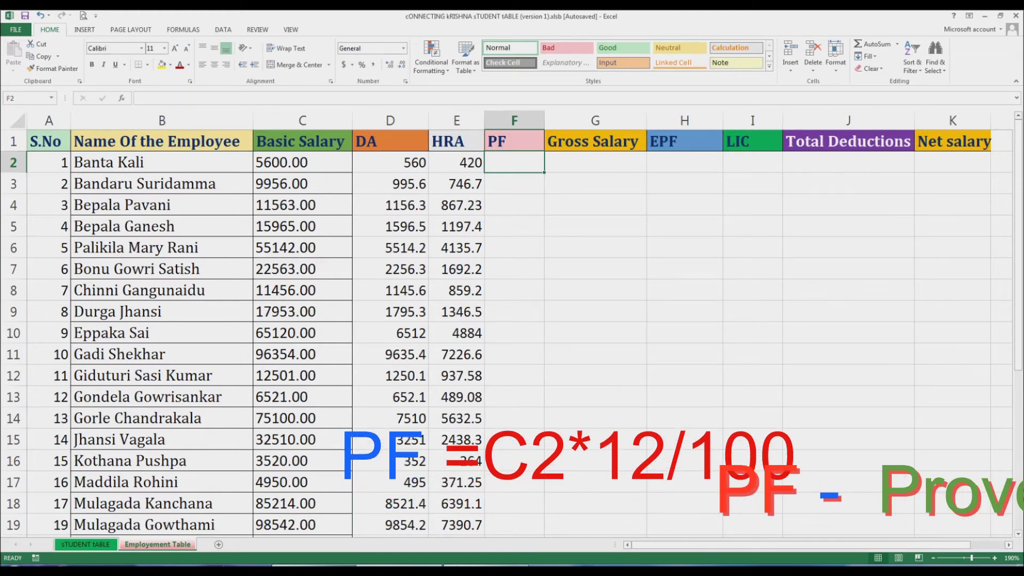
text(=)
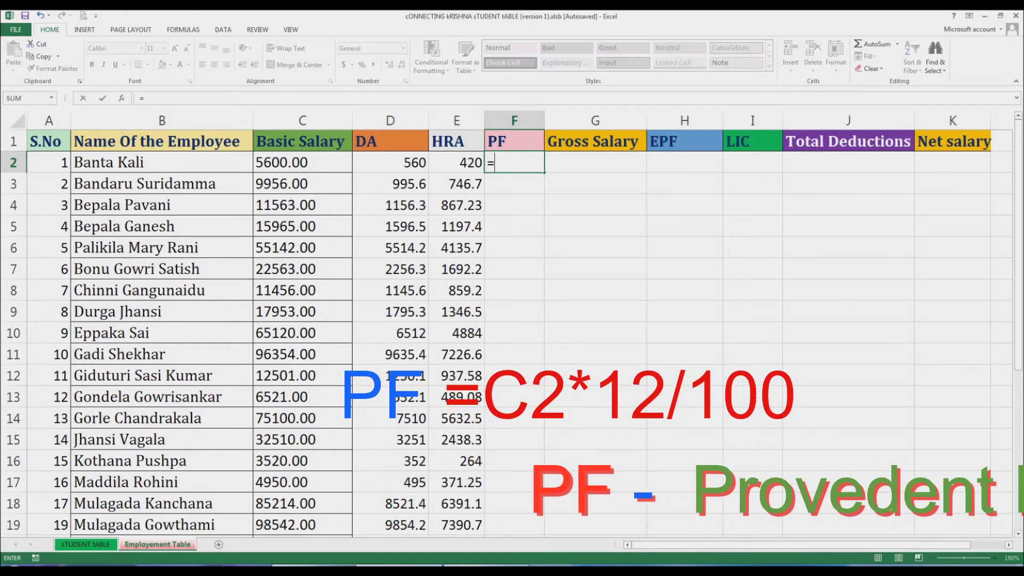
text(C2*)
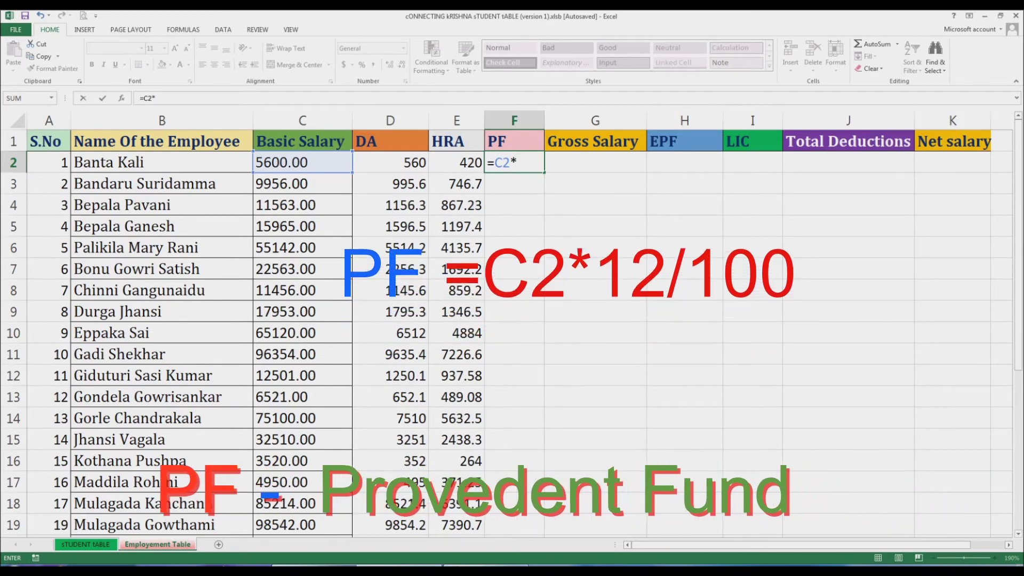
text(12/100)
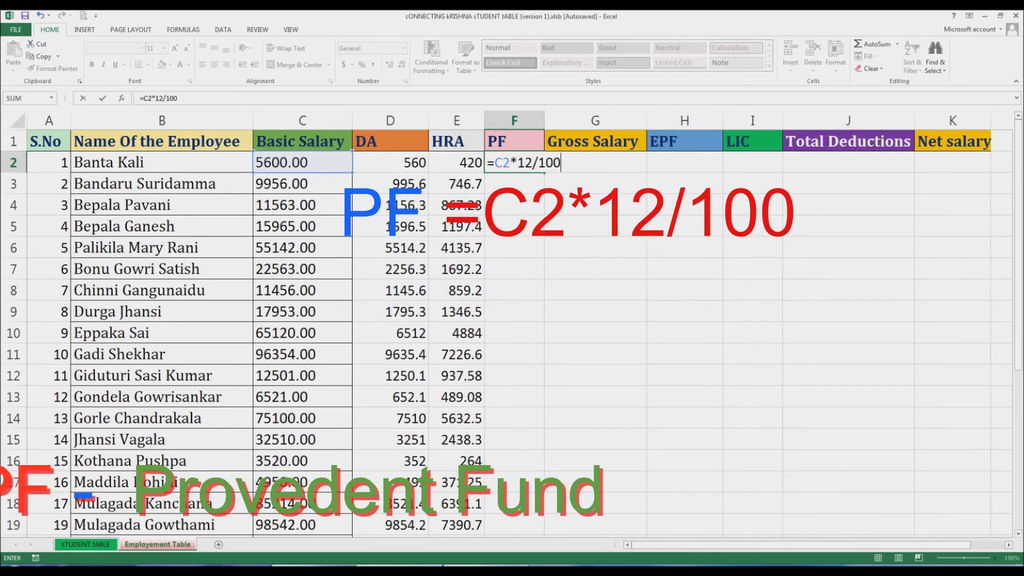
key(Return)
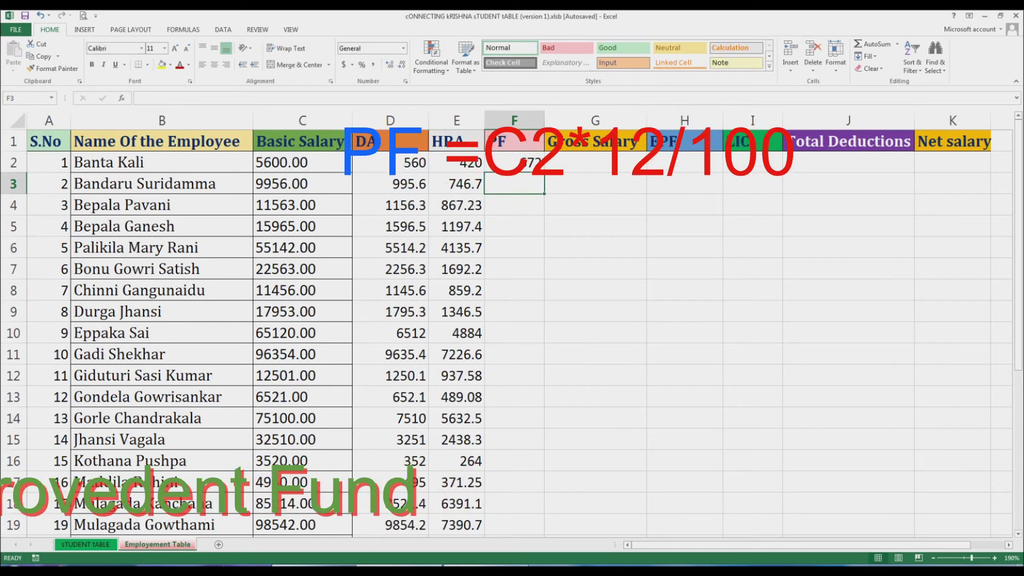
Fill the PF formula from F2 down to F30 for all the employees.
click(514, 162)
drag(544, 172, 543, 509)
scroll(543, 509, up, 4)
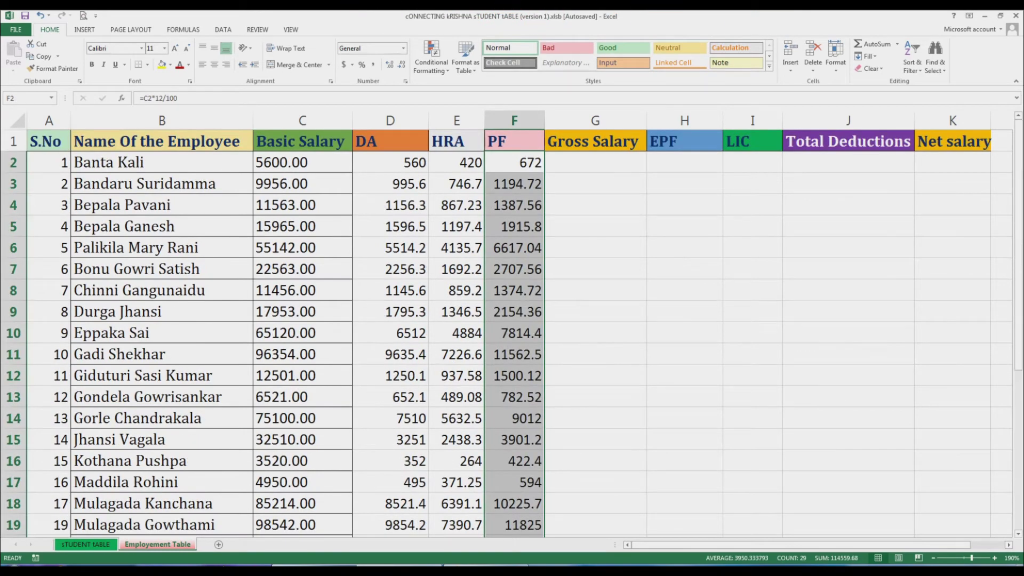
Enter the formula =SUM(C2:F2) in cell G2 to calculate the first employee's gross salary.
click(596, 162)
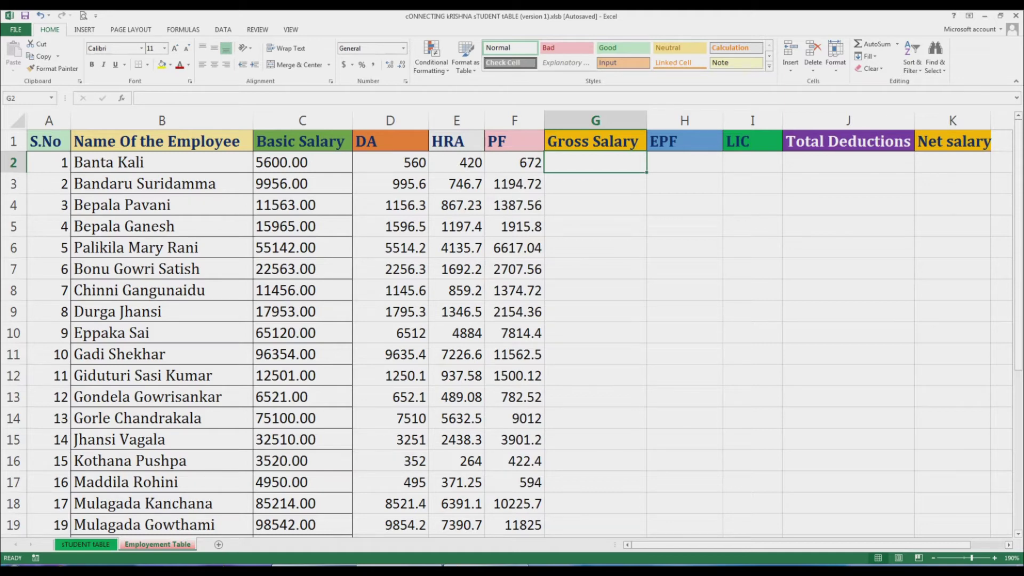
click(302, 162)
click(391, 163)
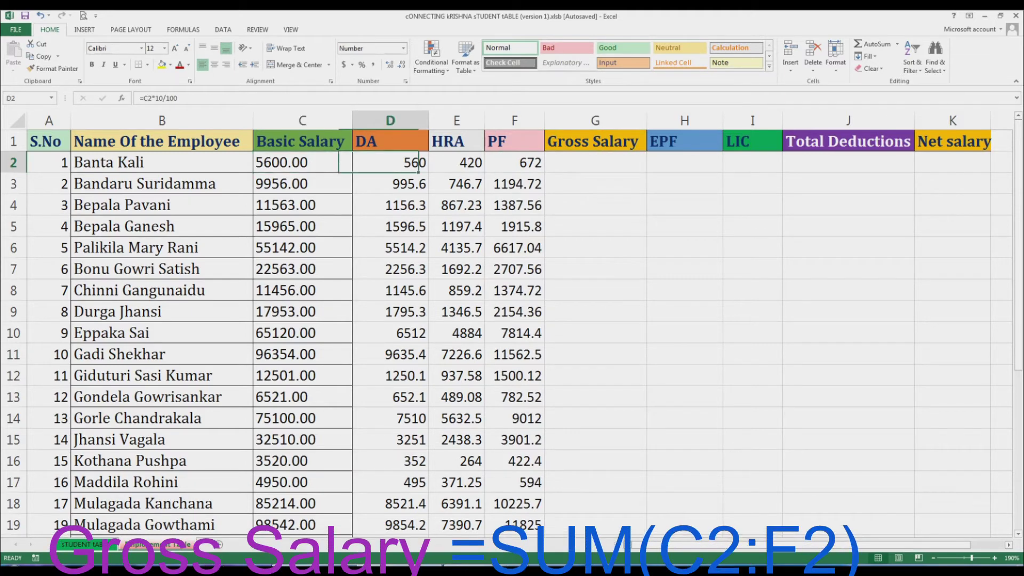
key(Right)
key(Right)
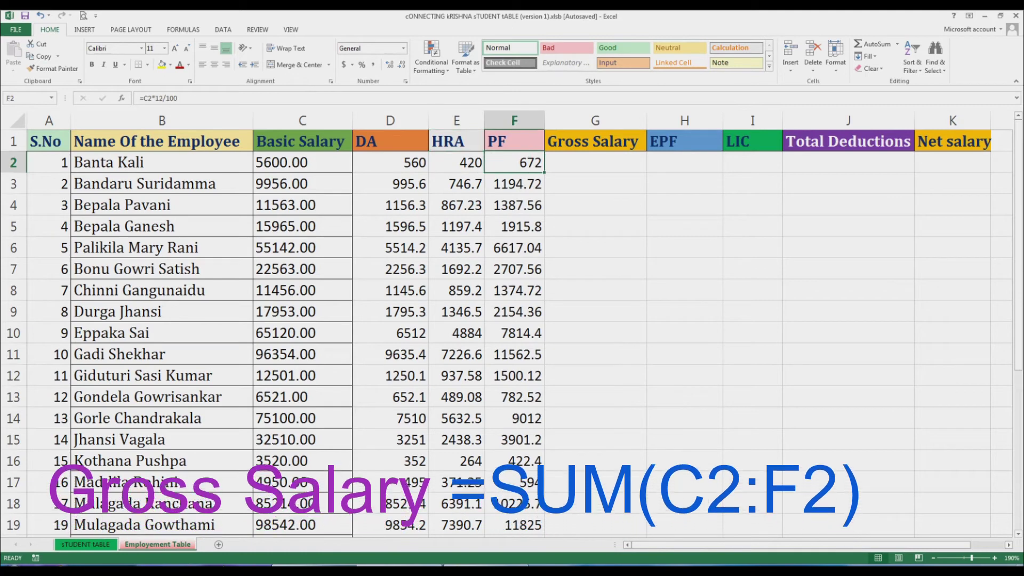
key(Right)
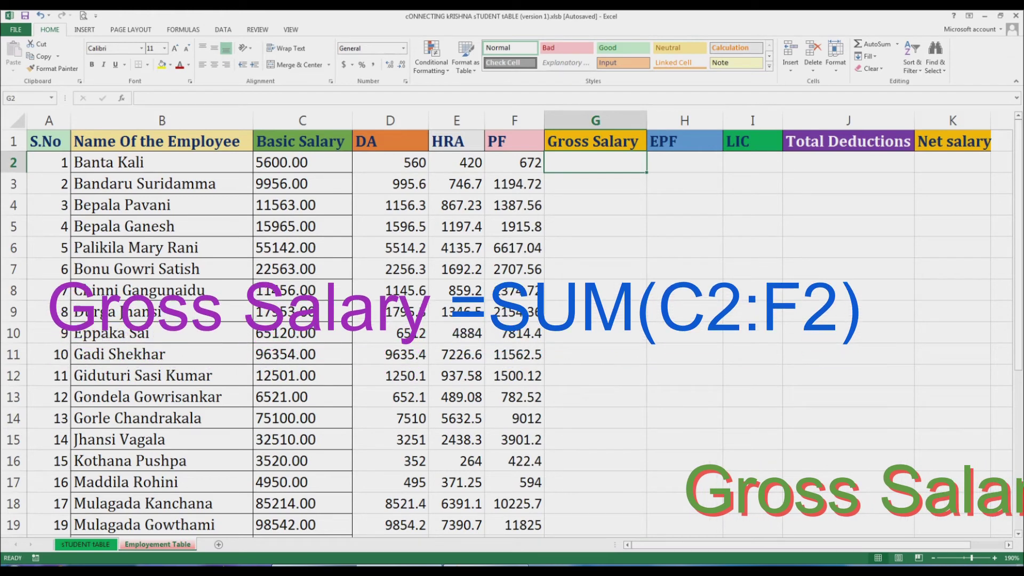
text(=SU)
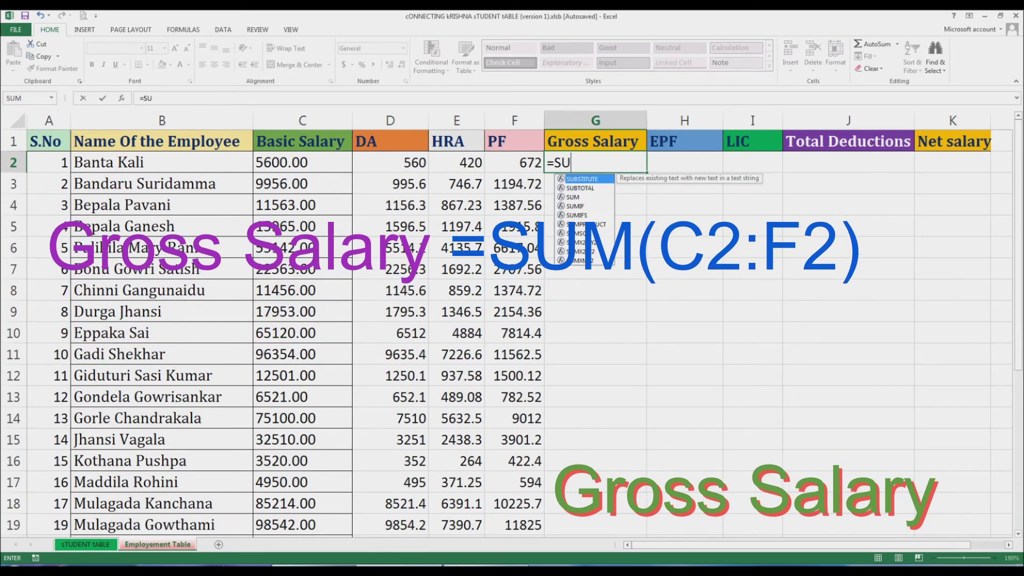
text(M)
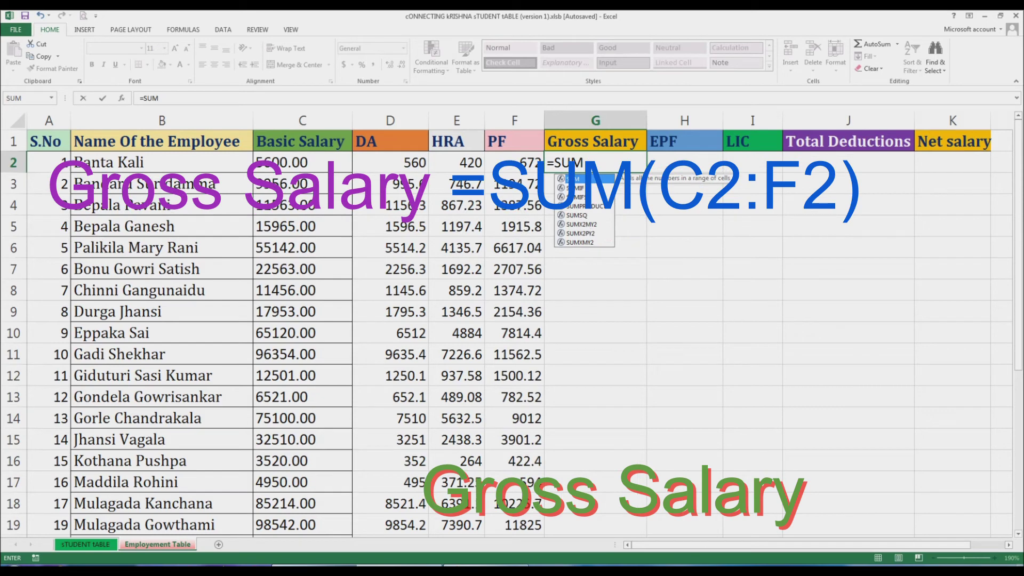
text(()
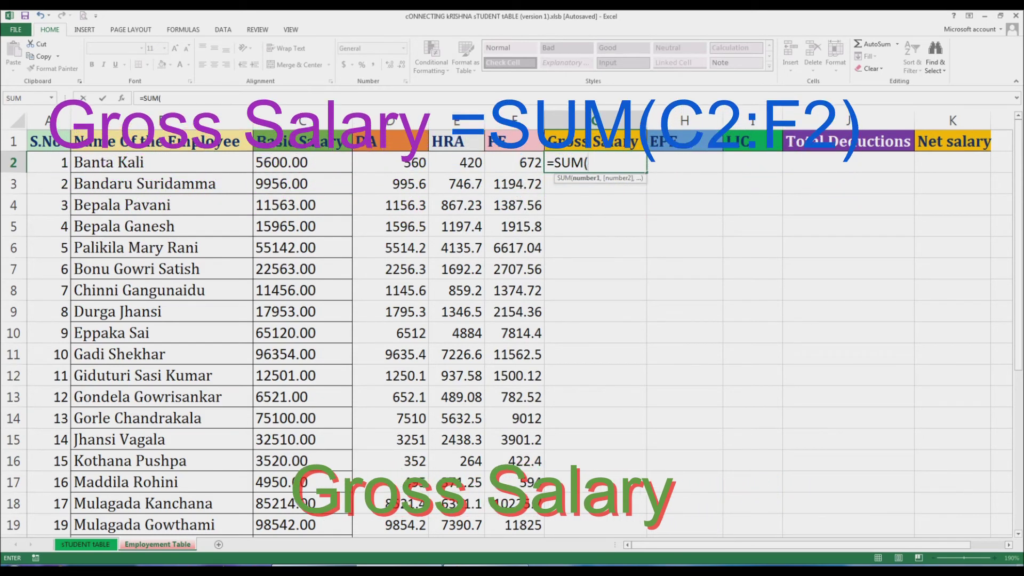
text(C2:)
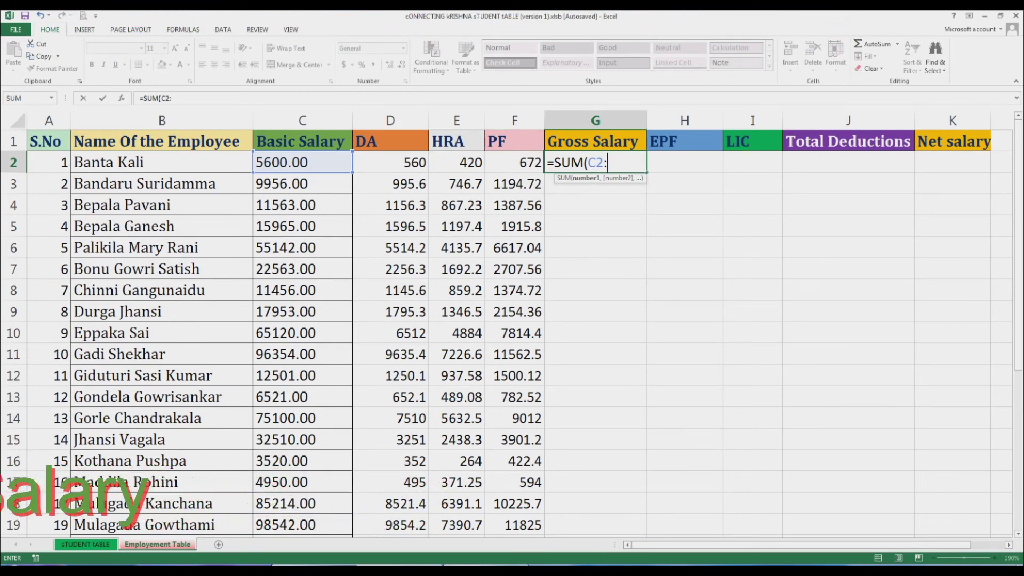
text(F2)
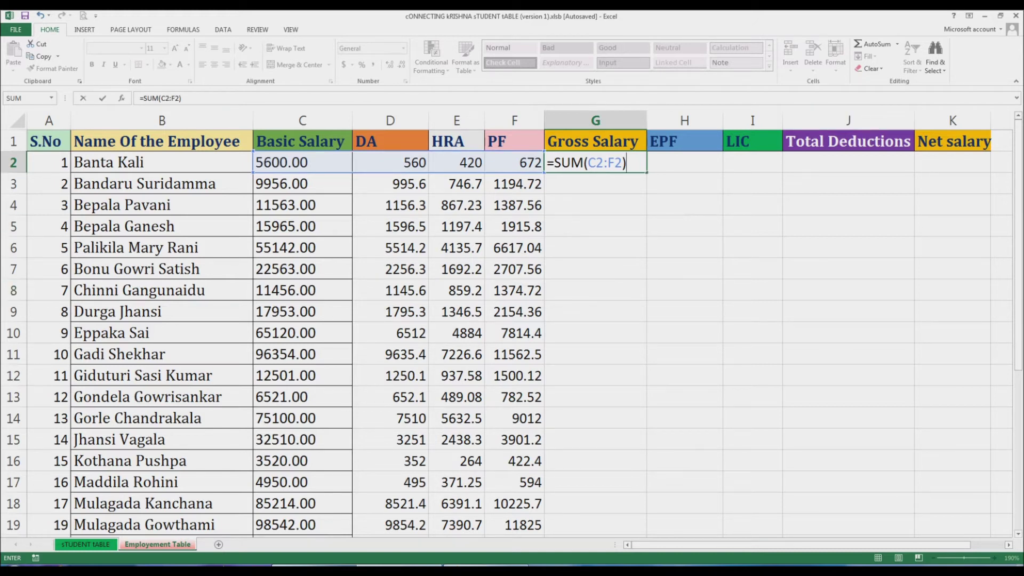
key(Return)
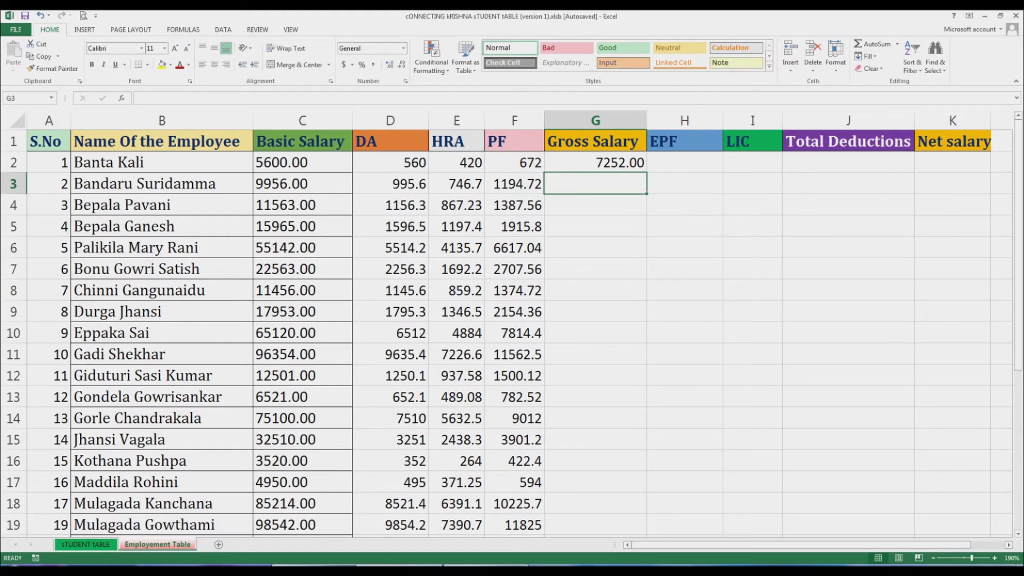
Fill the Gross Salary formula from G2 down to G30 for all the employees.
click(595, 162)
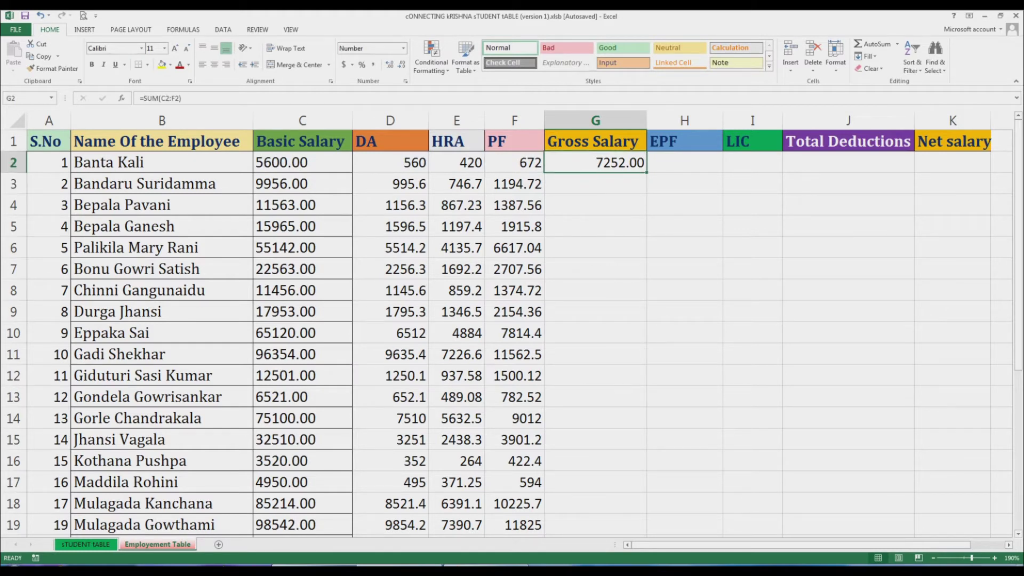
drag(646, 173, 613, 510)
scroll(511, 330, up, 4)
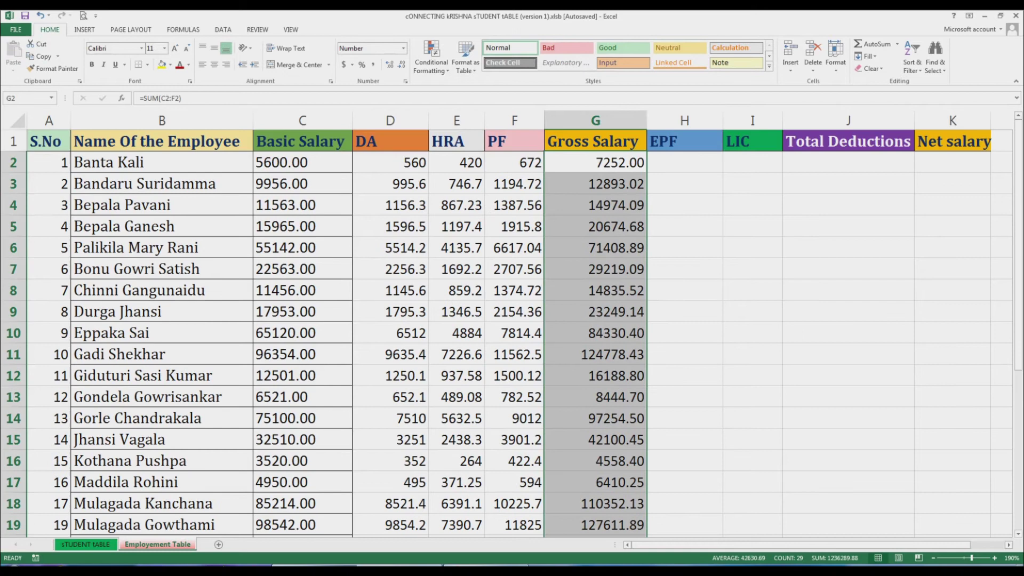
Enter the formula =F2/2 in cell H2 to calculate the first employee's EPF.
click(302, 162)
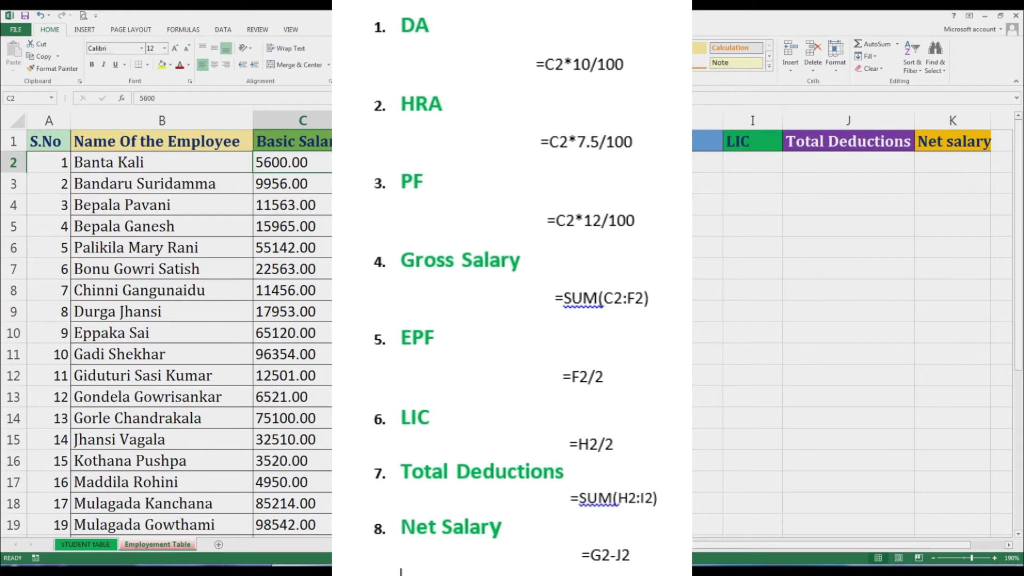
key(Right)
key(Right)
key(Right)
key(Right)
key(Right)
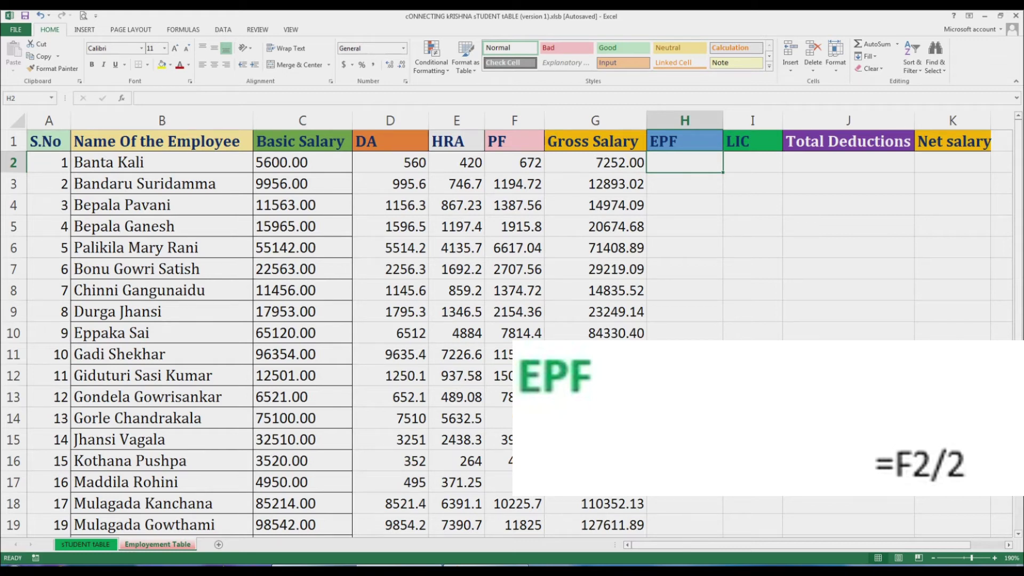
text(=F2/)
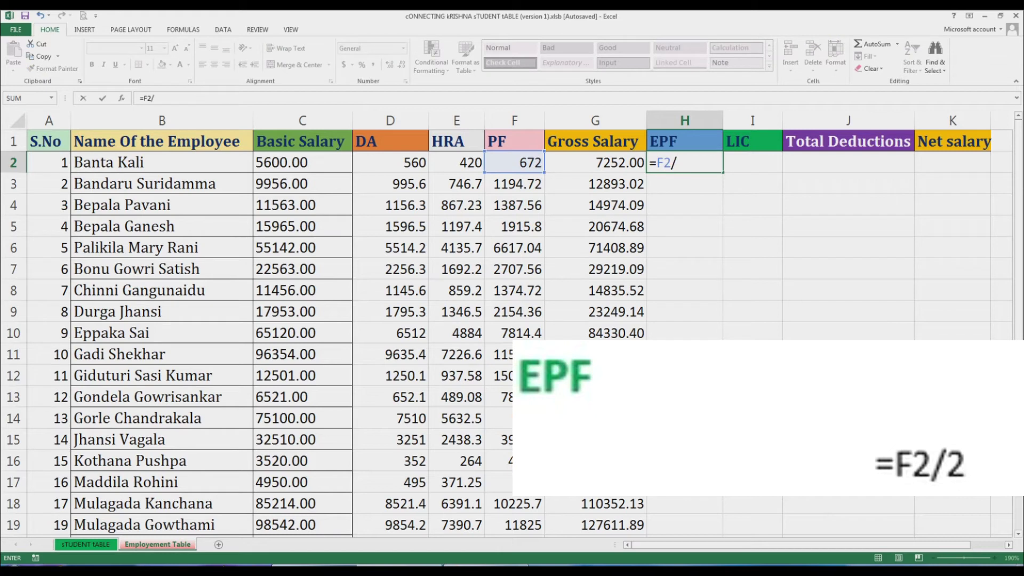
key(Down)
key(BackSpace)
key(BackSpace)
key(Down)
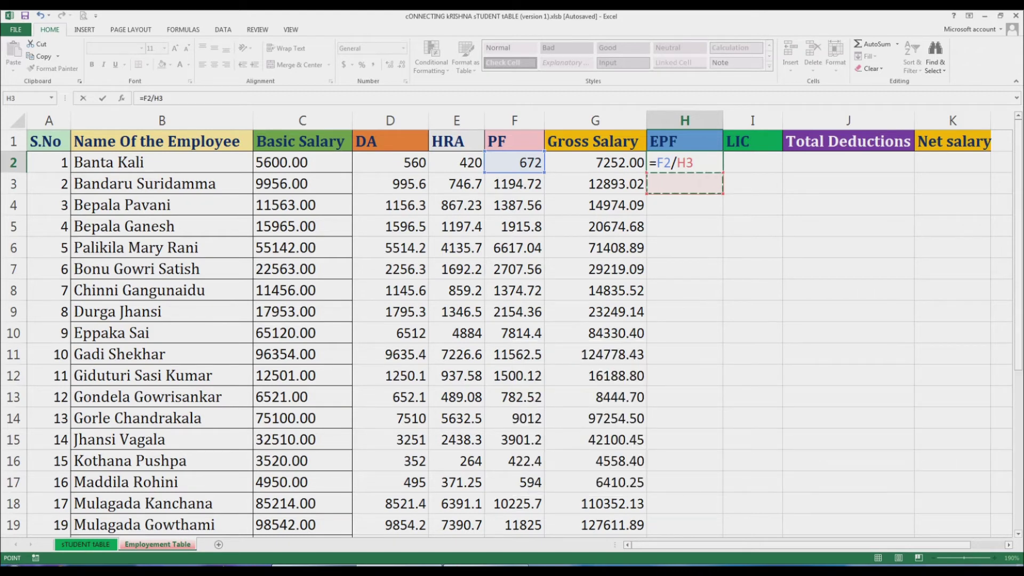
key(BackSpace)
key(BackSpace)
key(Down)
key(BackSpace)
key(BackSpace)
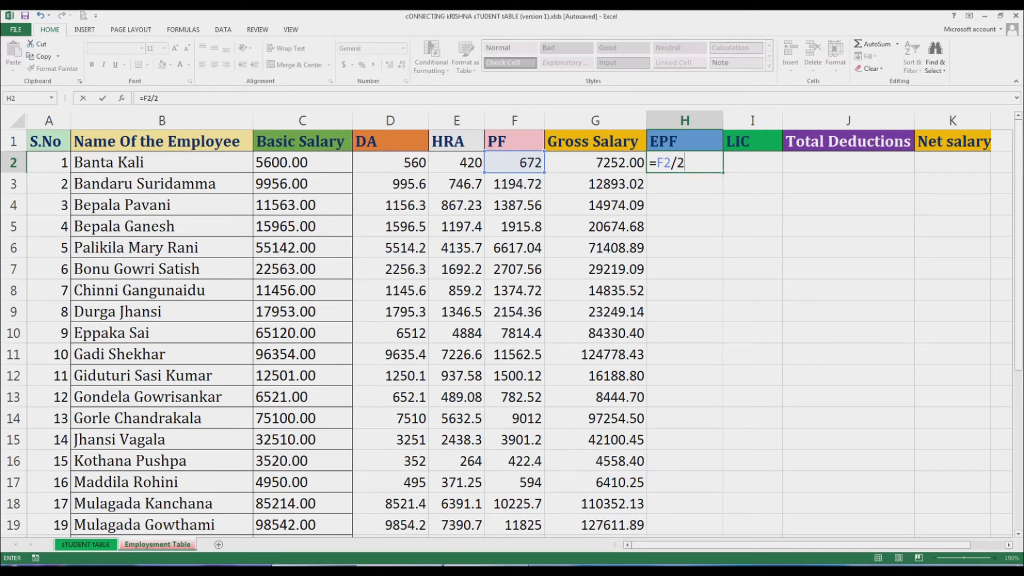
key(Return)
Fill the EPF formula from H2 down to H30 for all the employees.
key(Up)
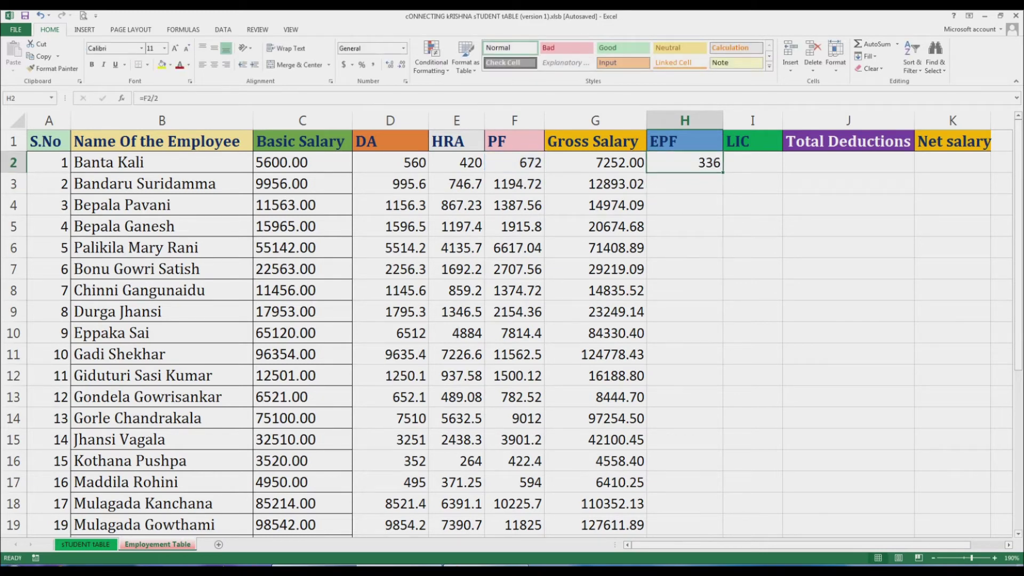
drag(723, 173, 688, 507)
scroll(688, 507, up, 4)
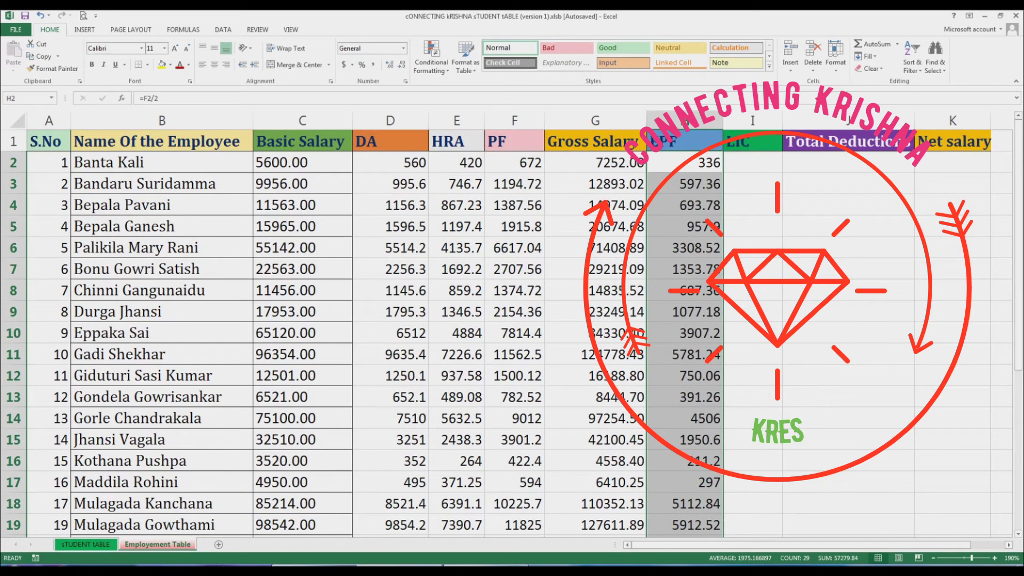
Enter the formula =H2/2 in cell I2 to calculate the first employee's LIC.
click(752, 162)
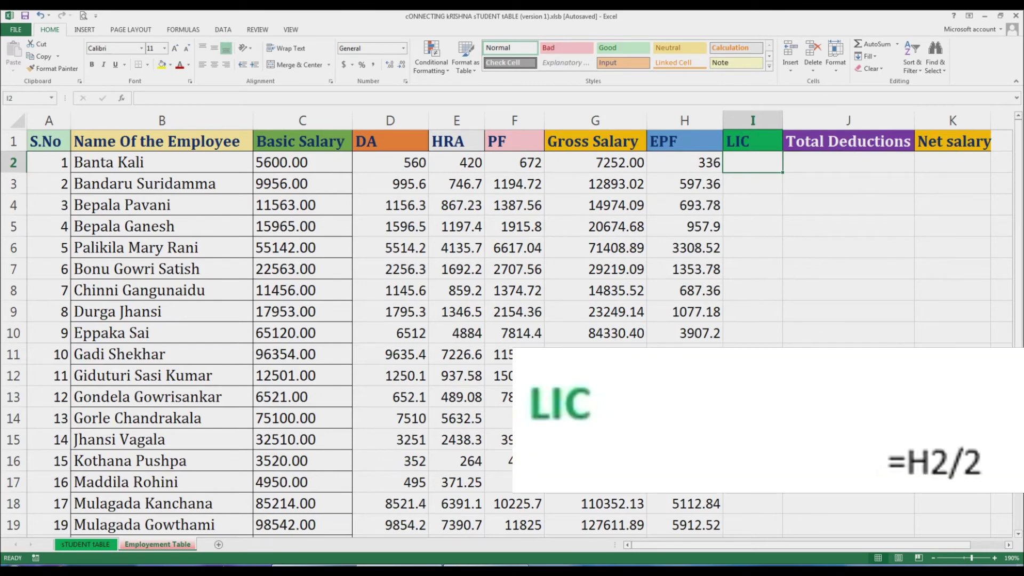
text(H)
key(Return)
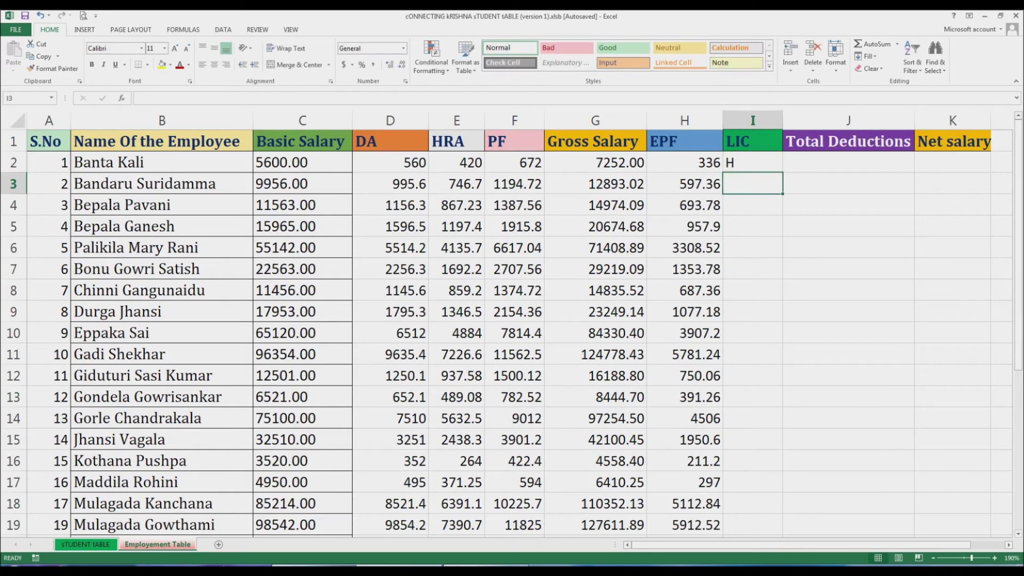
key(Up)
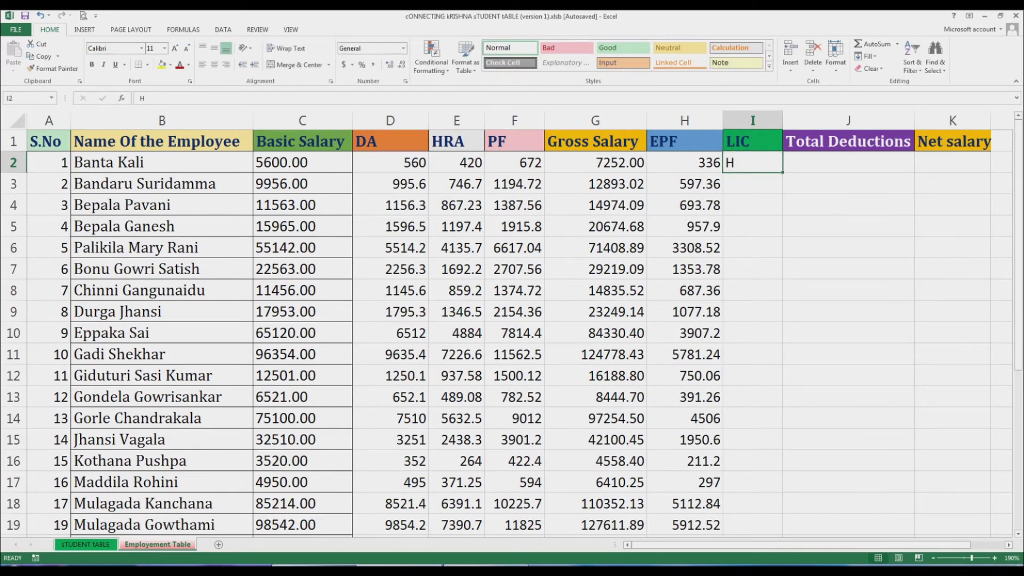
text(=)
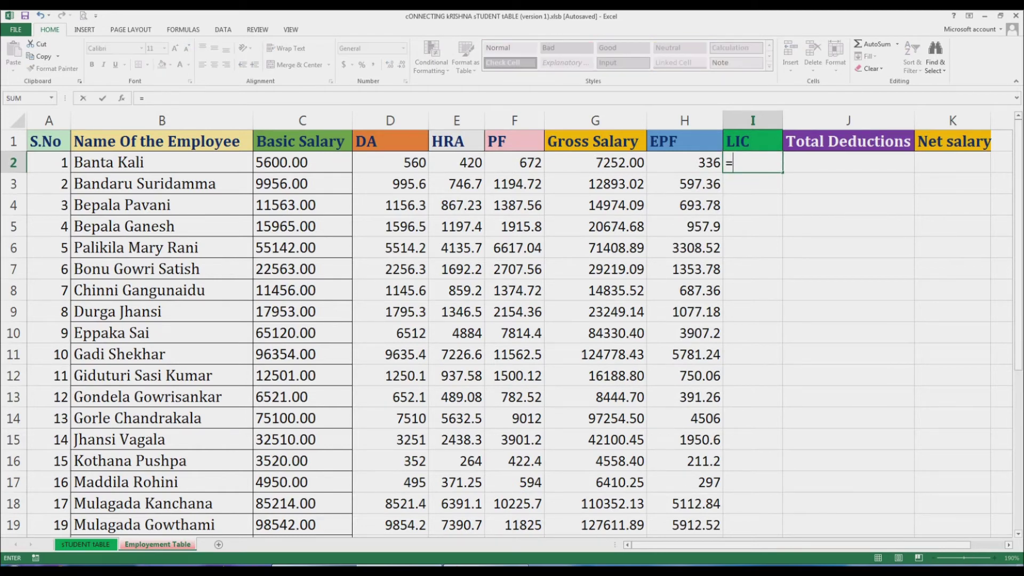
text(H2)
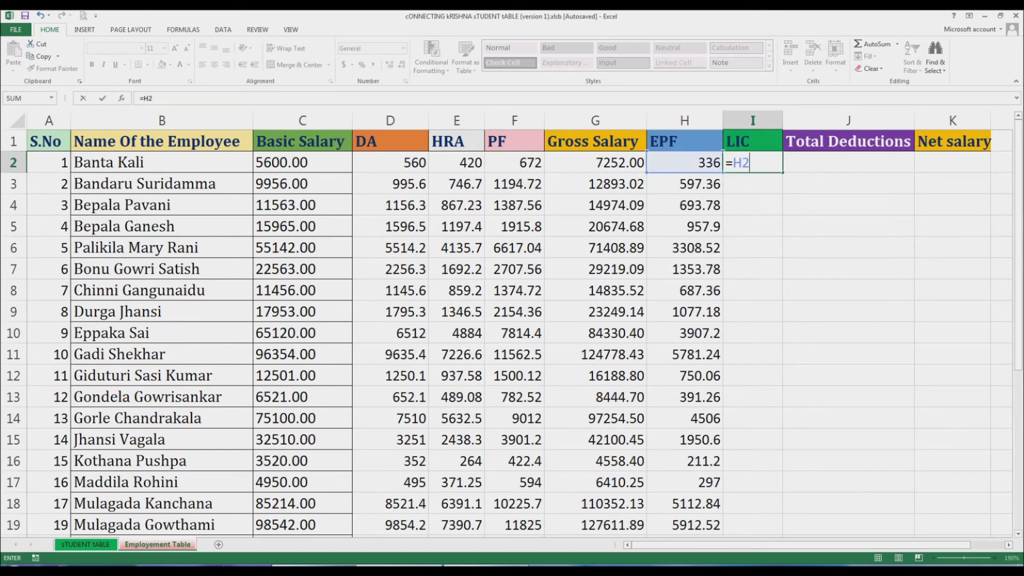
text(/2)
key(Return)
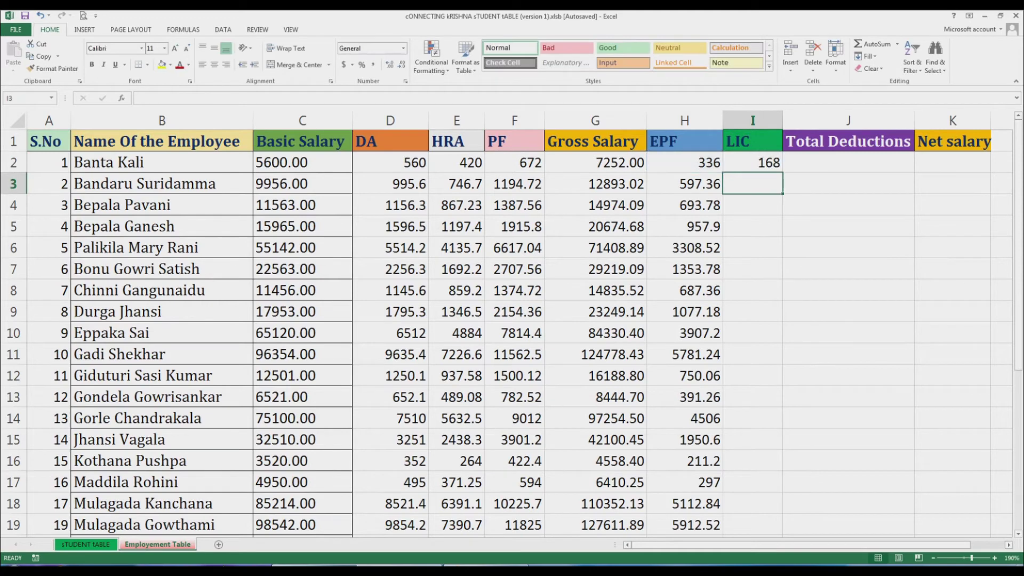
Fill the LIC formula from I2 down to I30 for all the employees.
click(753, 163)
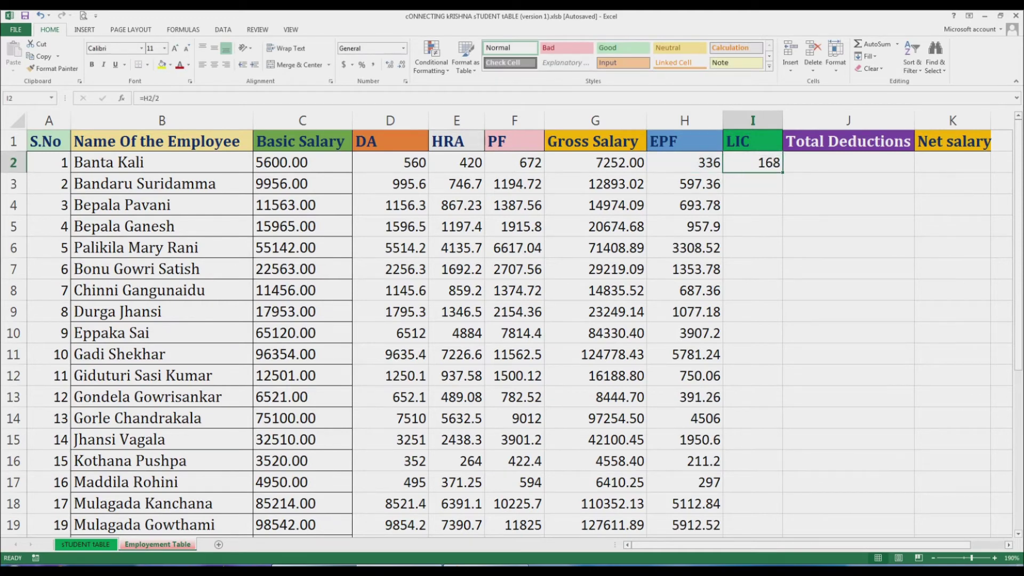
drag(782, 172, 752, 507)
scroll(752, 506, up, 4)
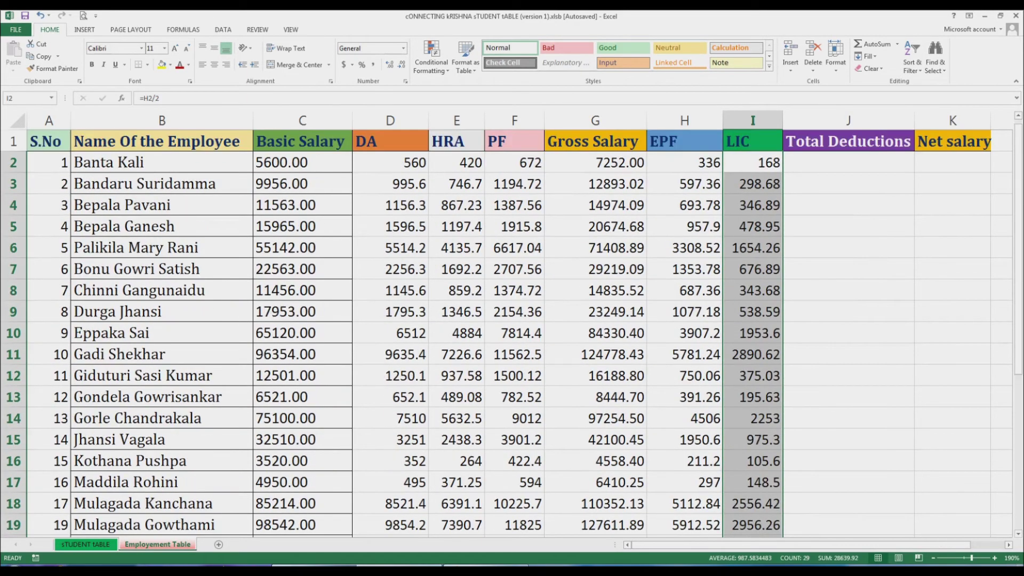
Enter the formula =SUM(H2:I2) in cell J2 to calculate the first employee's total deductions.
click(848, 162)
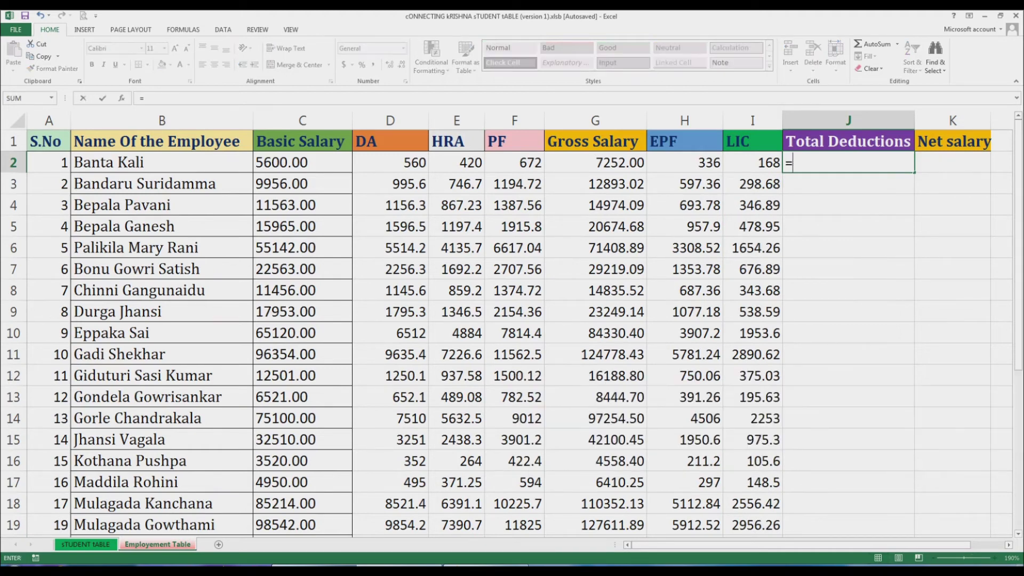
text(=SUM)
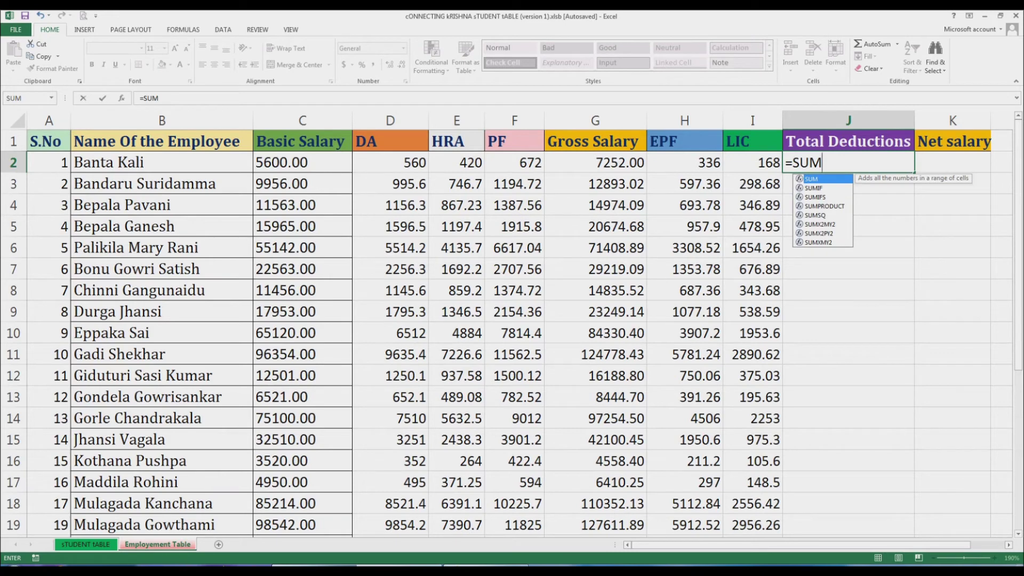
text(()
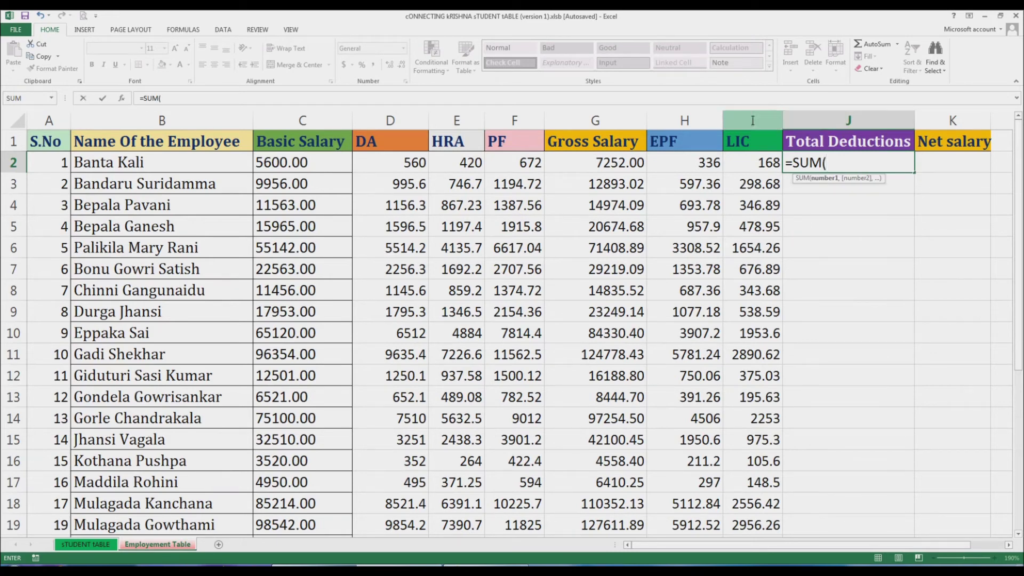
text(H2)
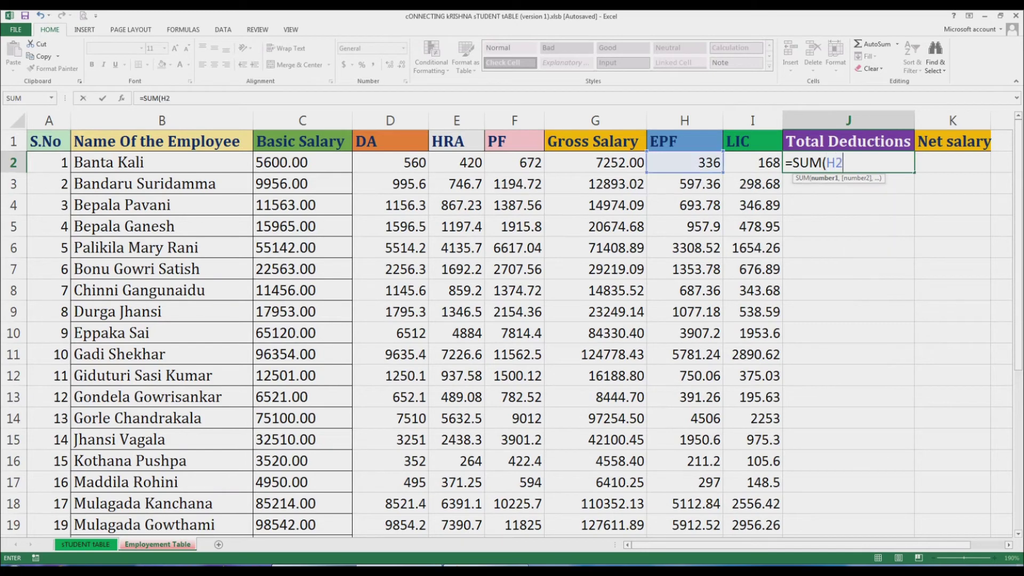
text(:I2)
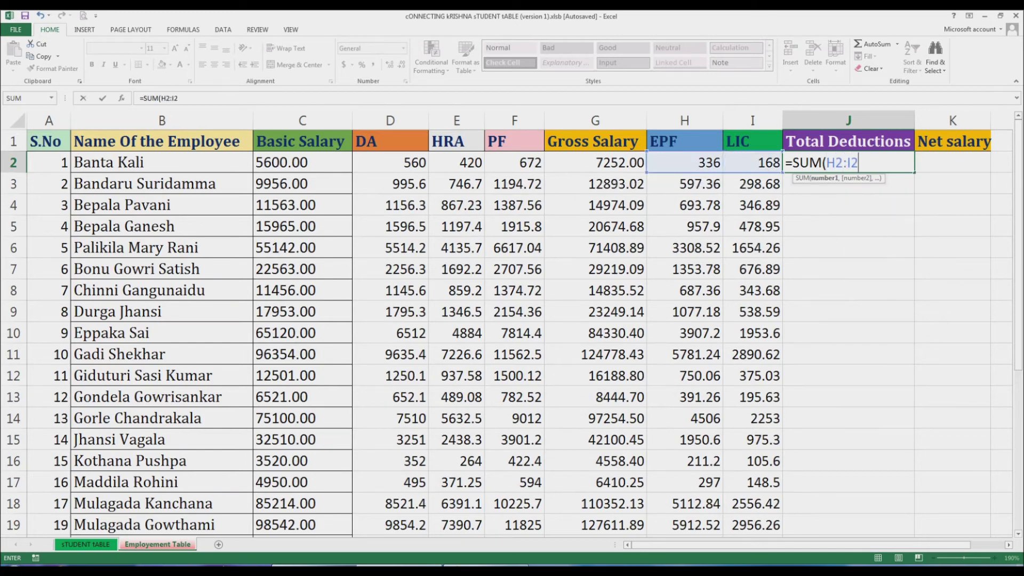
text())
key(Return)
Fill the Total Deductions formula from J2 down to J30 for all the employees.
key(Up)
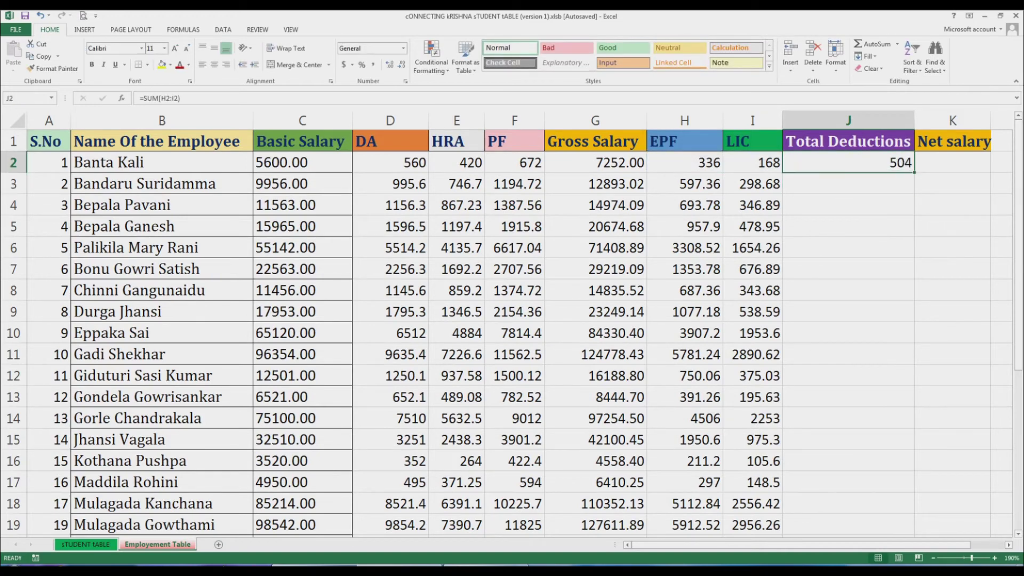
drag(914, 172, 914, 492)
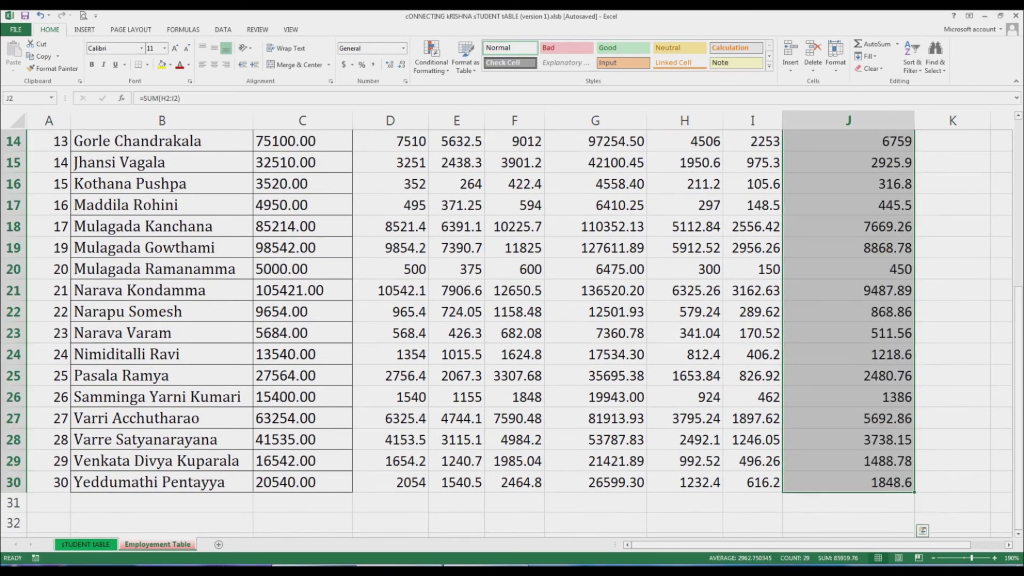
Enter the formula =G2-J2 in cell K2 to calculate the first employee's net salary.
scroll(914, 491, up, 5)
click(952, 163)
scroll(508, 330, right, 1)
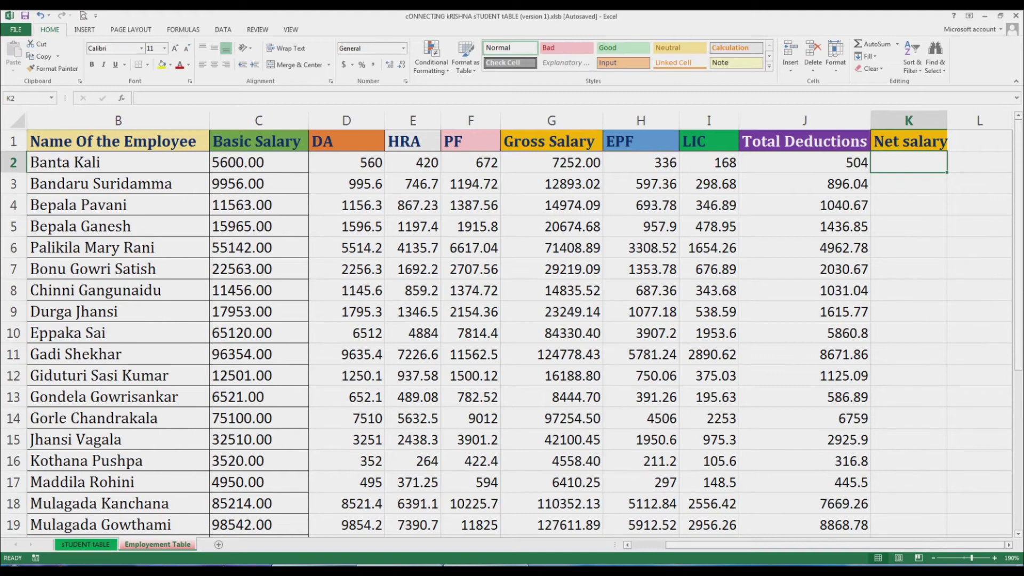
text(=G2)
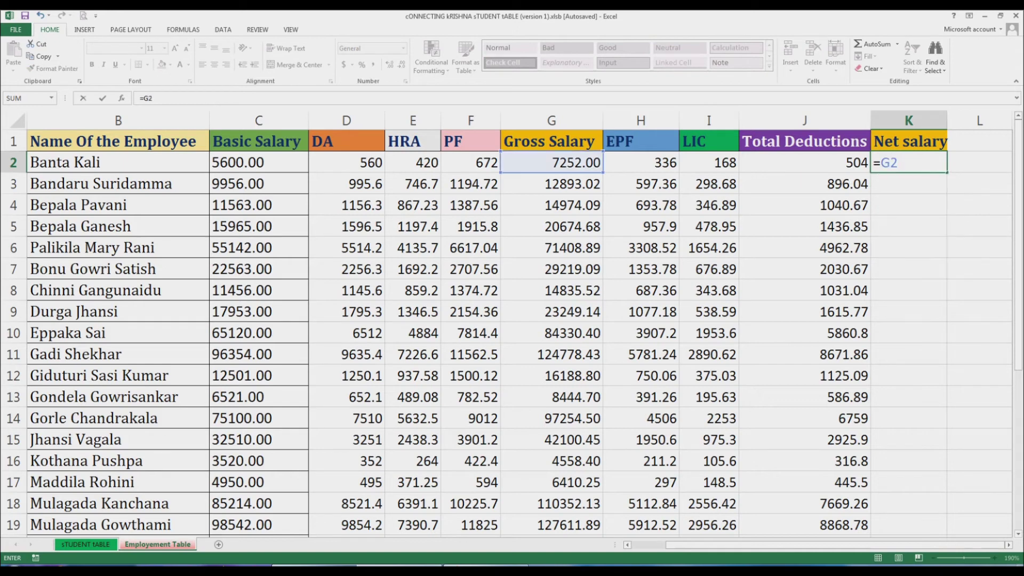
text(-)
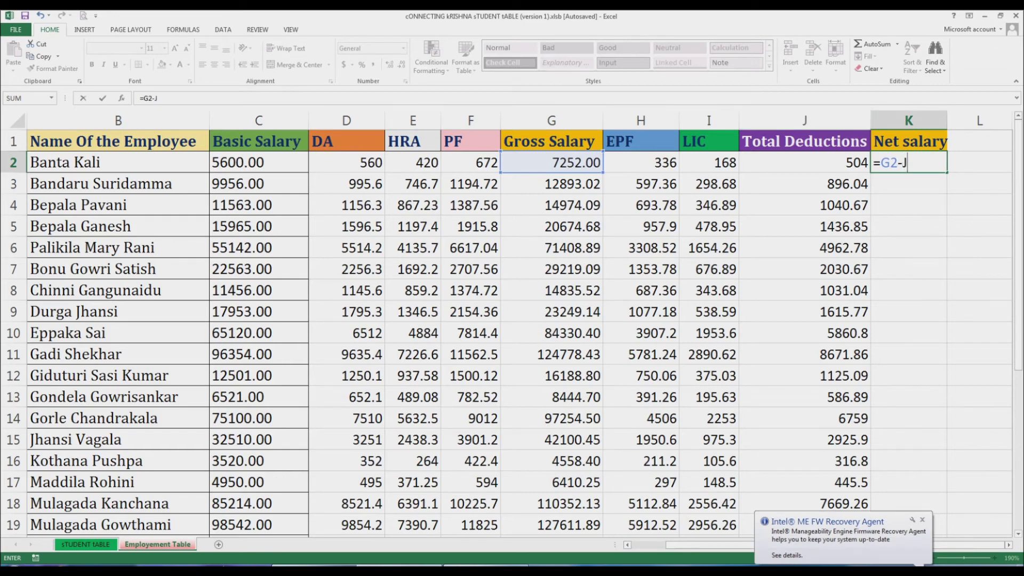
text(J2)
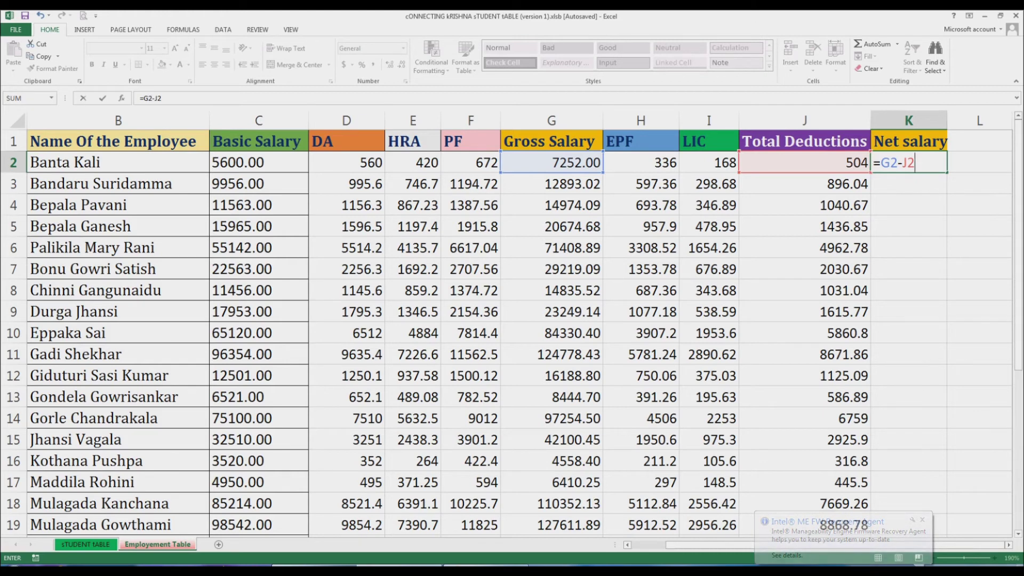
key(Return)
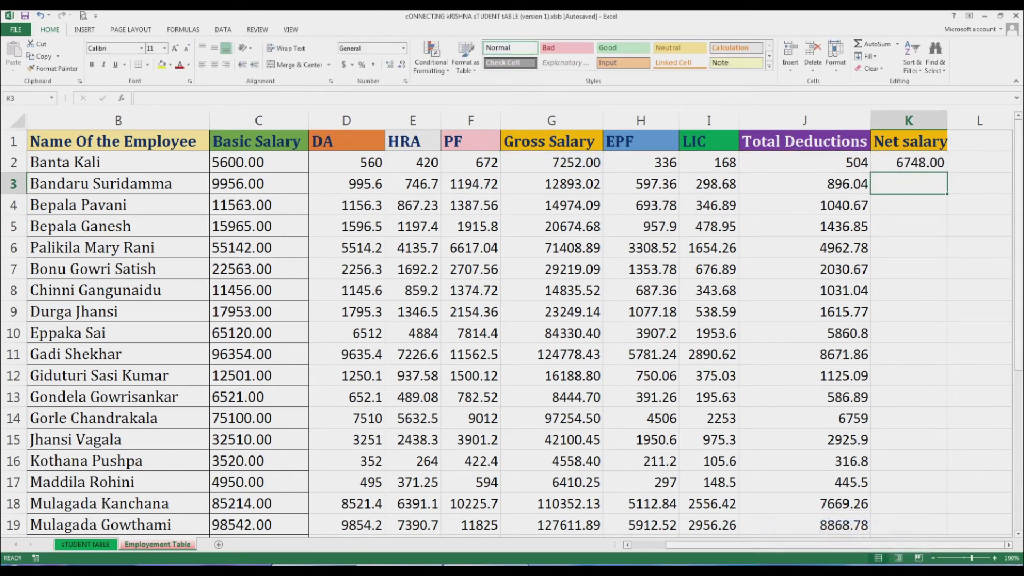
Fill the Net salary formula from K2 down to K30 for all the employees.
click(908, 162)
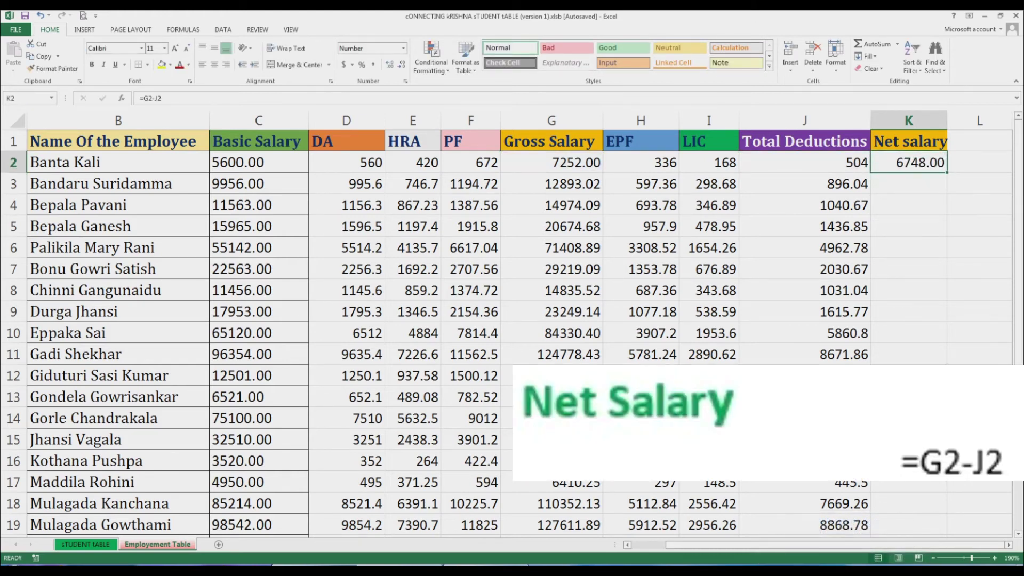
drag(946, 171, 933, 509)
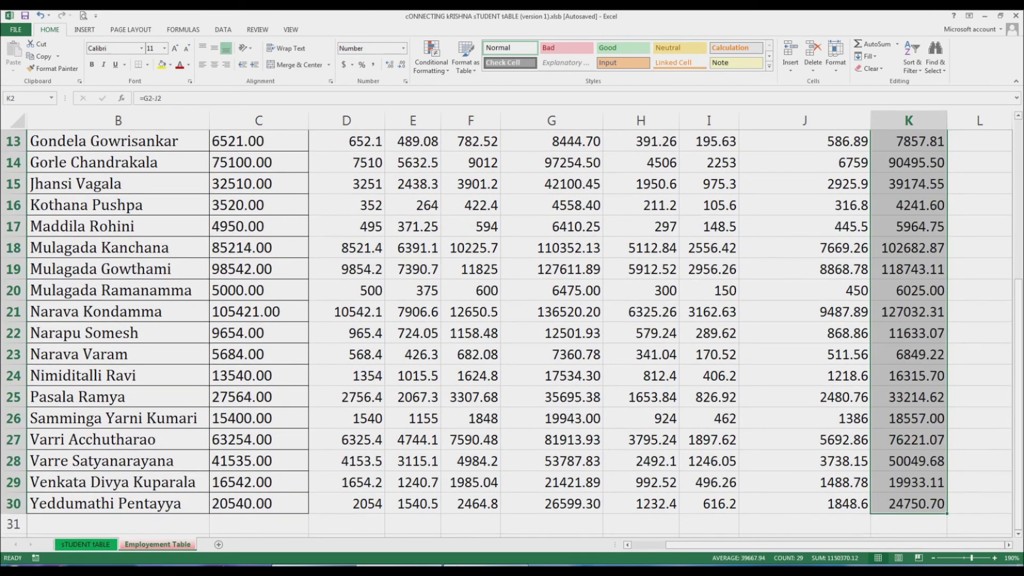
Apply All Borders to the salary table range B1:K30, including the header row.
scroll(512, 331, up, 4)
drag(117, 142, 947, 515)
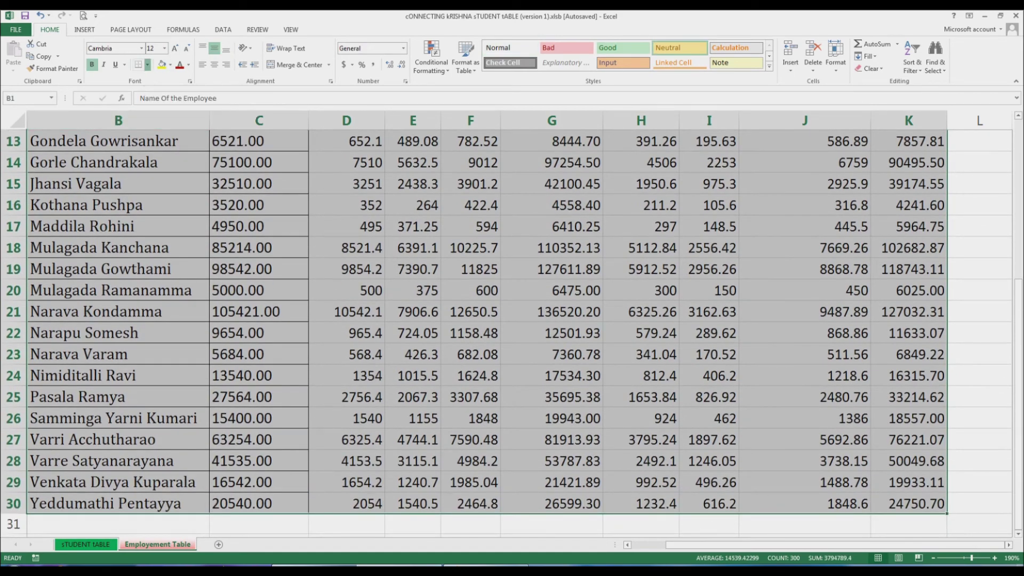
click(147, 65)
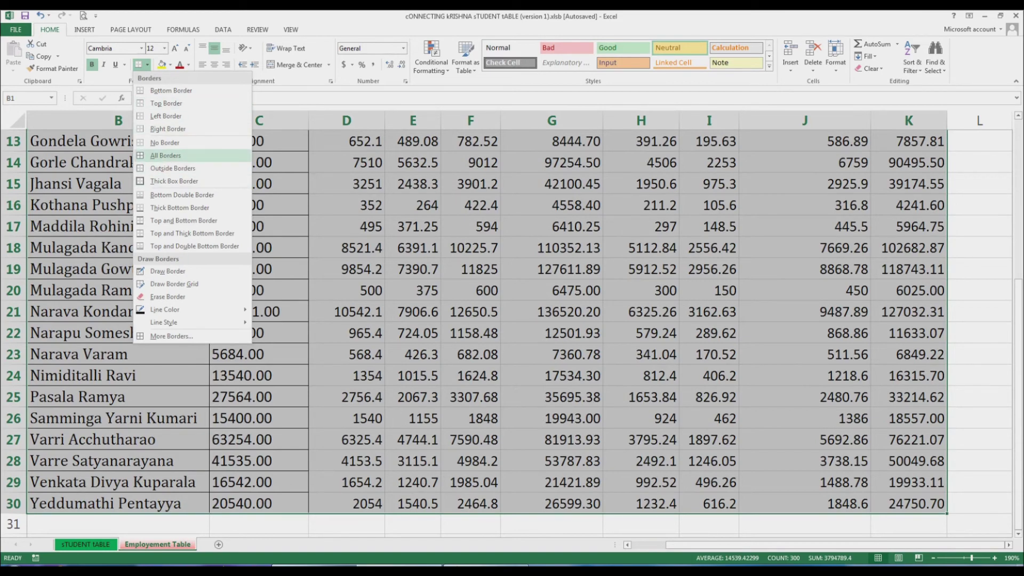
click(166, 156)
scroll(165, 160, up, 4)
click(259, 247)
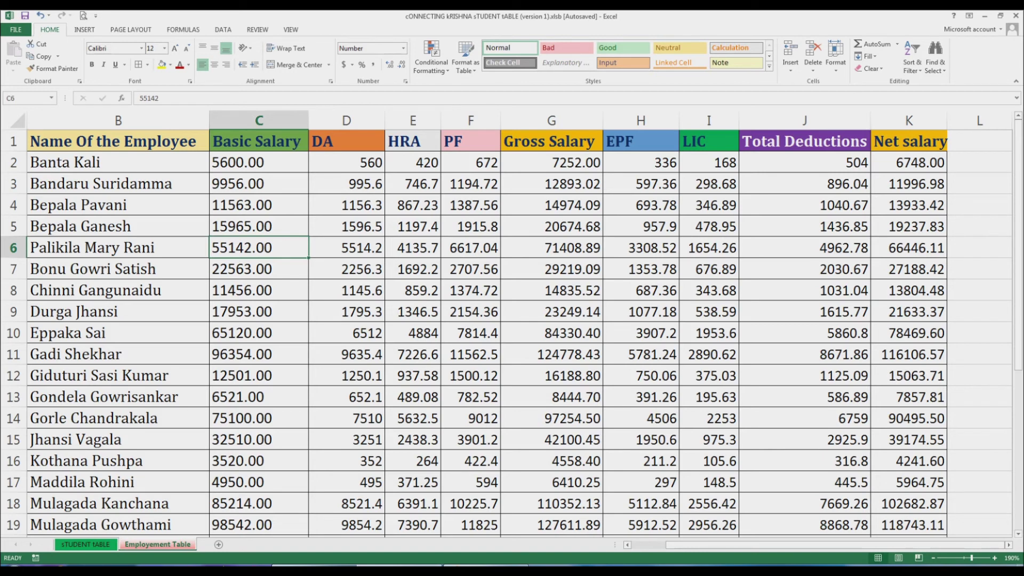
Examine the DA, HRA and PF abbreviation notes below the table in the Employement table workbook, and return to the Employement Table sheet.
mouse_move(485, 565)
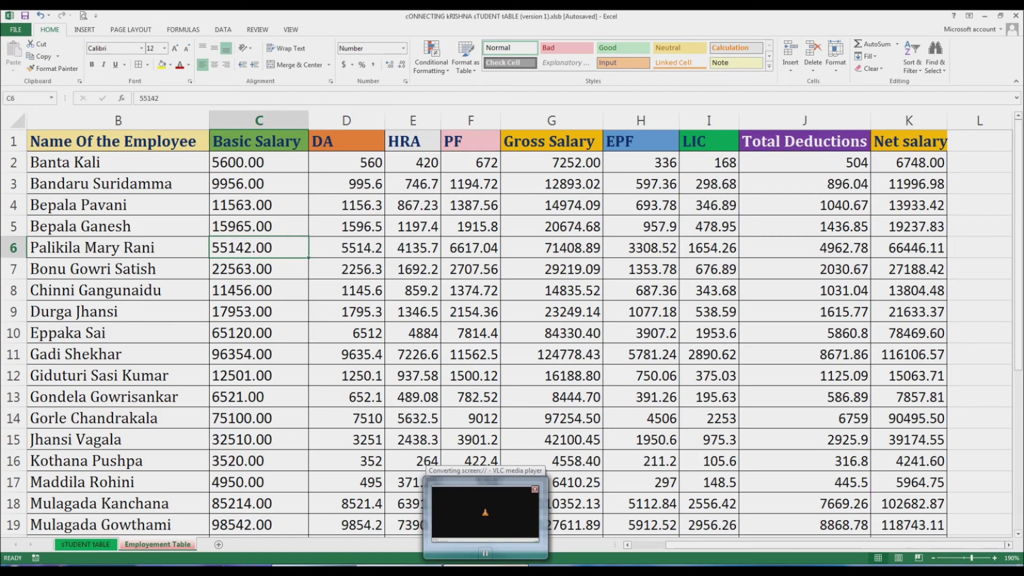
click(485, 511)
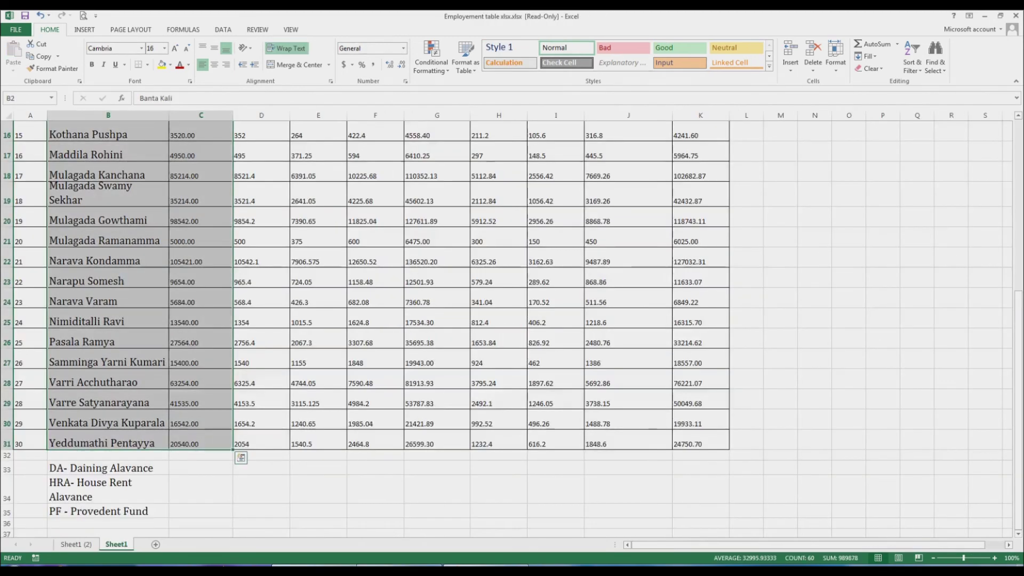
click(108, 281)
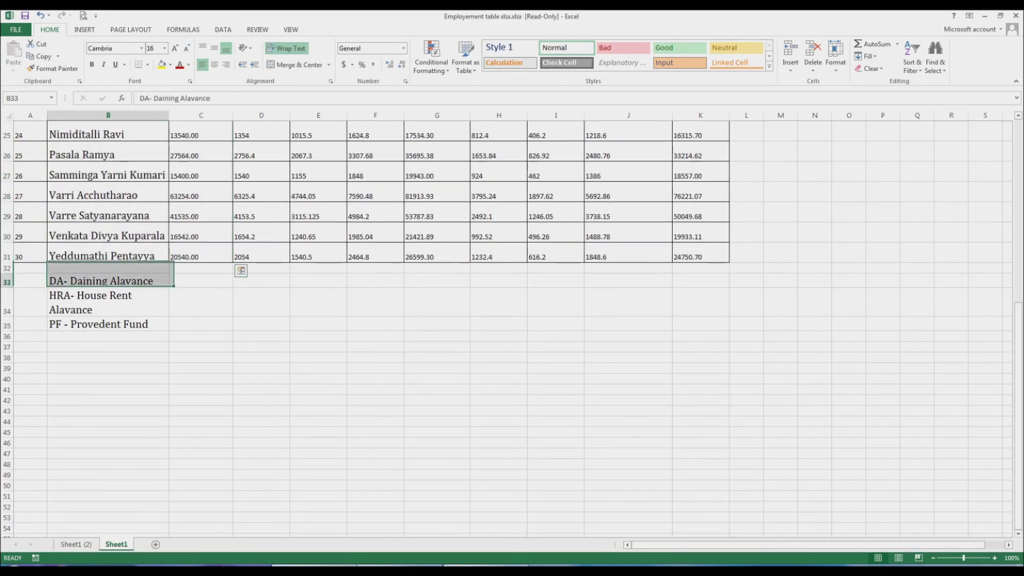
scroll(512, 320, down, 1)
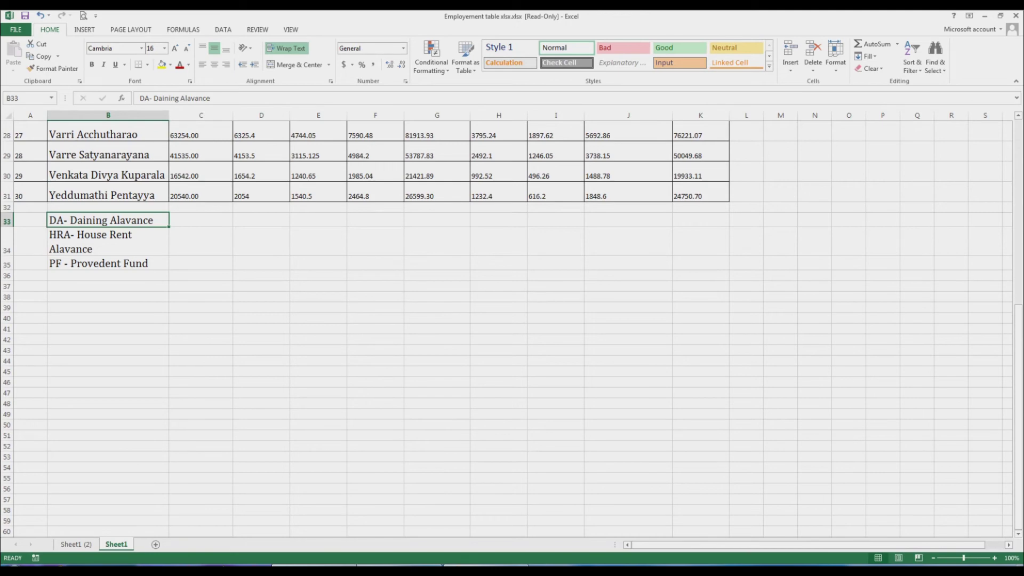
scroll(512, 320, up, 9)
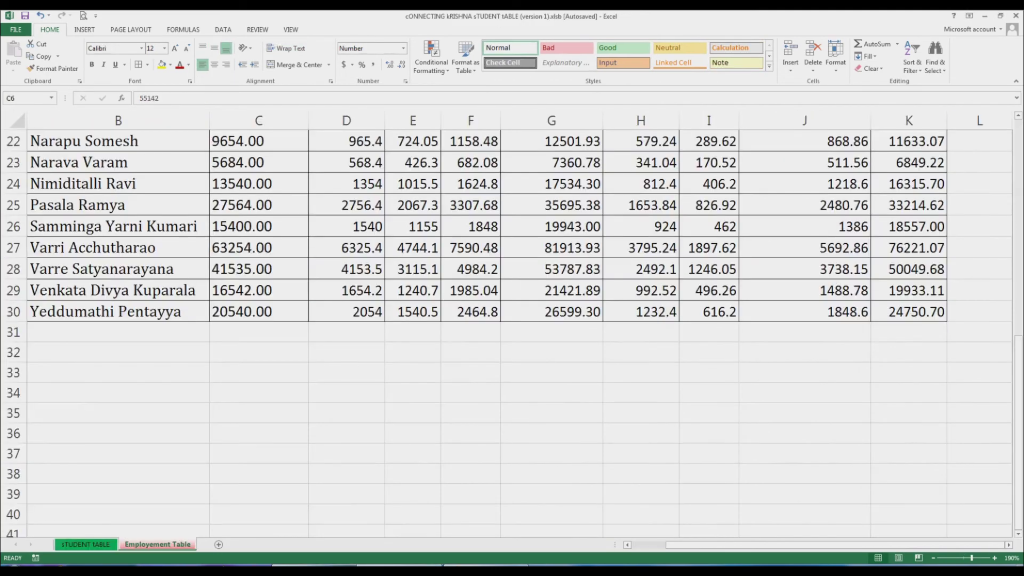
scroll(512, 331, up, 7)
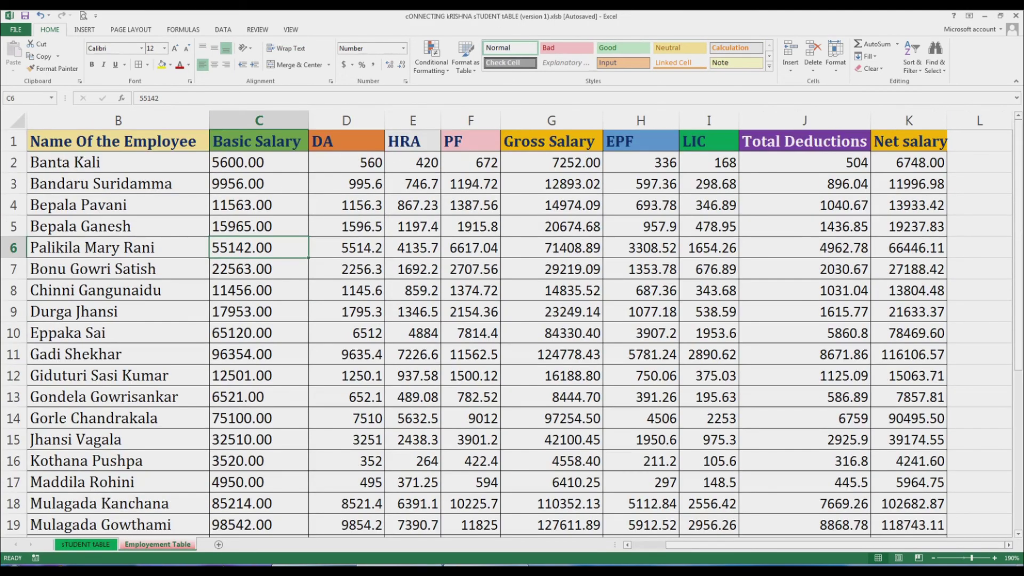
Review the finished salary table, checking the Gross Salary, EPF, Total Deductions and Net salary columns and all the employee rows.
click(552, 141)
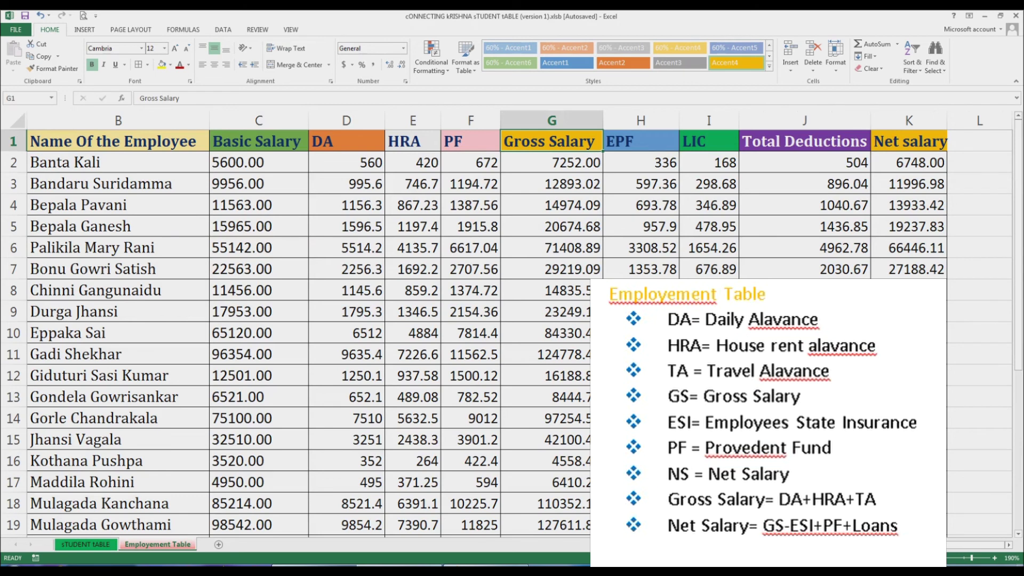
click(640, 141)
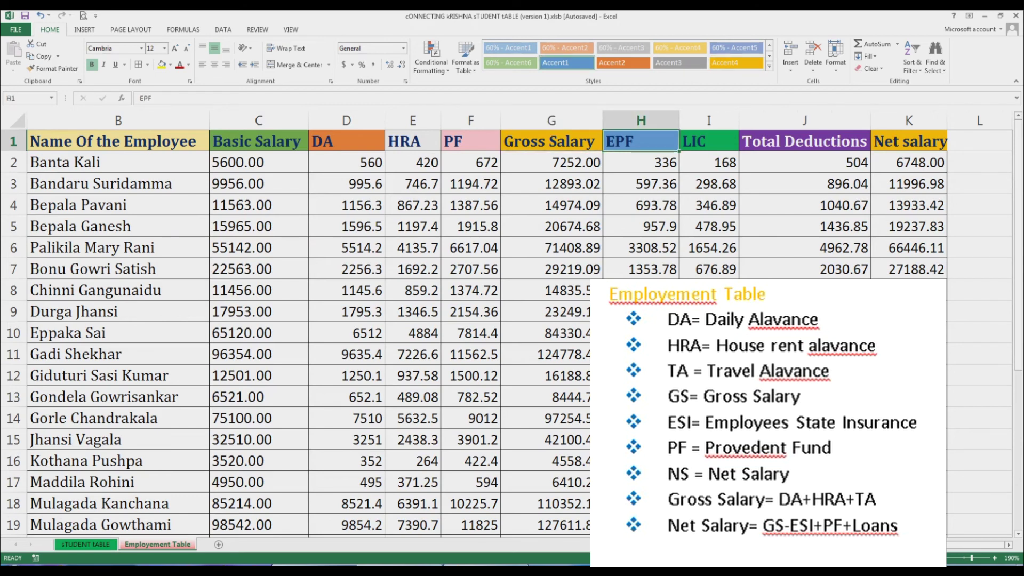
click(804, 141)
click(908, 141)
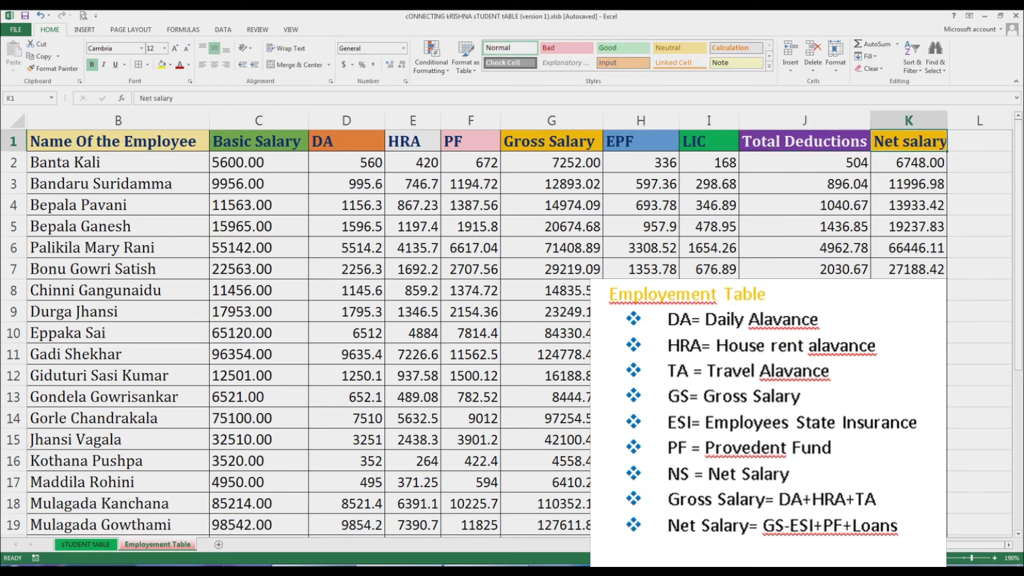
click(552, 142)
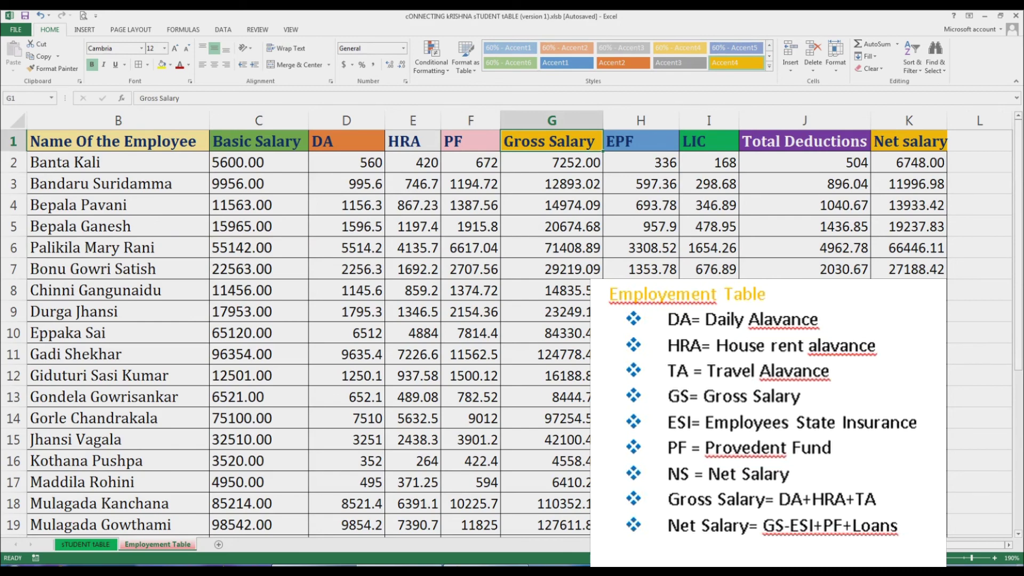
scroll(299, 331, down, 10)
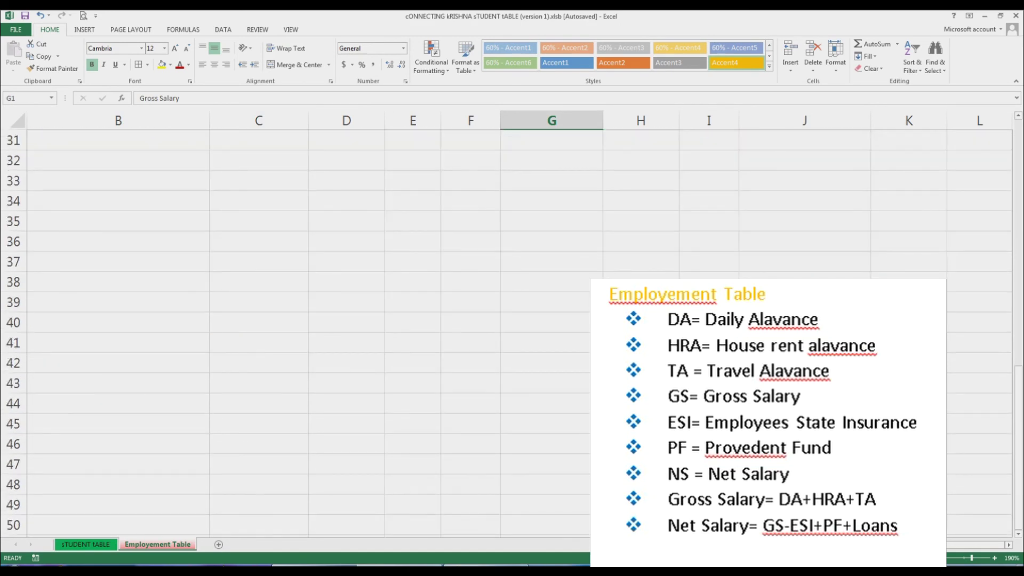
scroll(298, 331, up, 10)
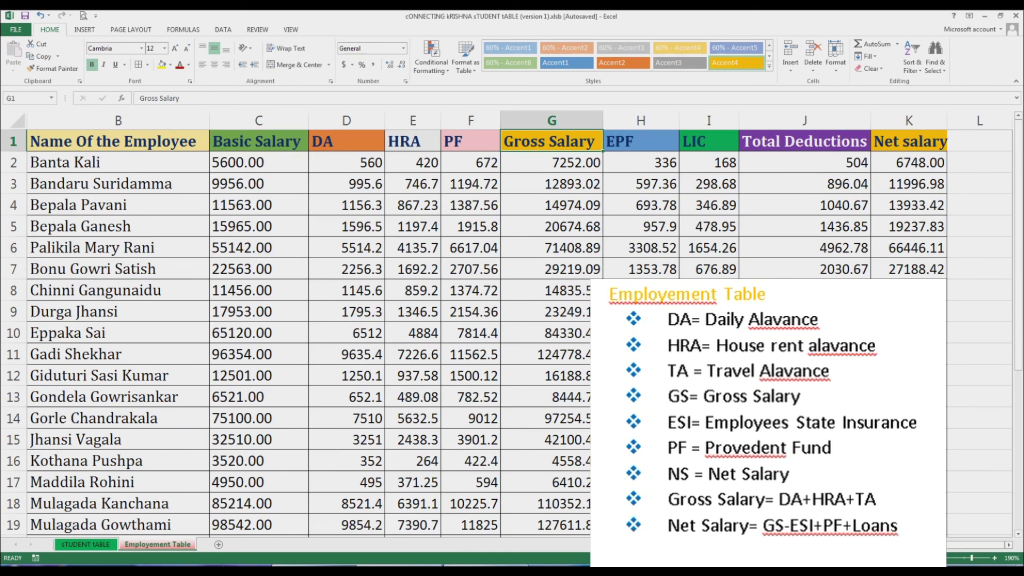
click(118, 162)
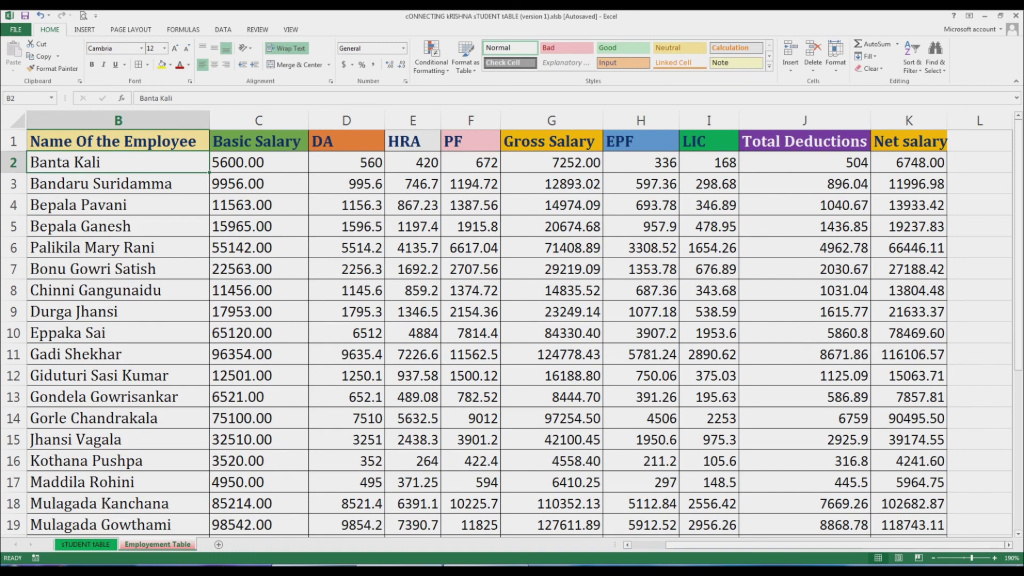
scroll(512, 331, down, 6)
scroll(511, 331, up, 6)
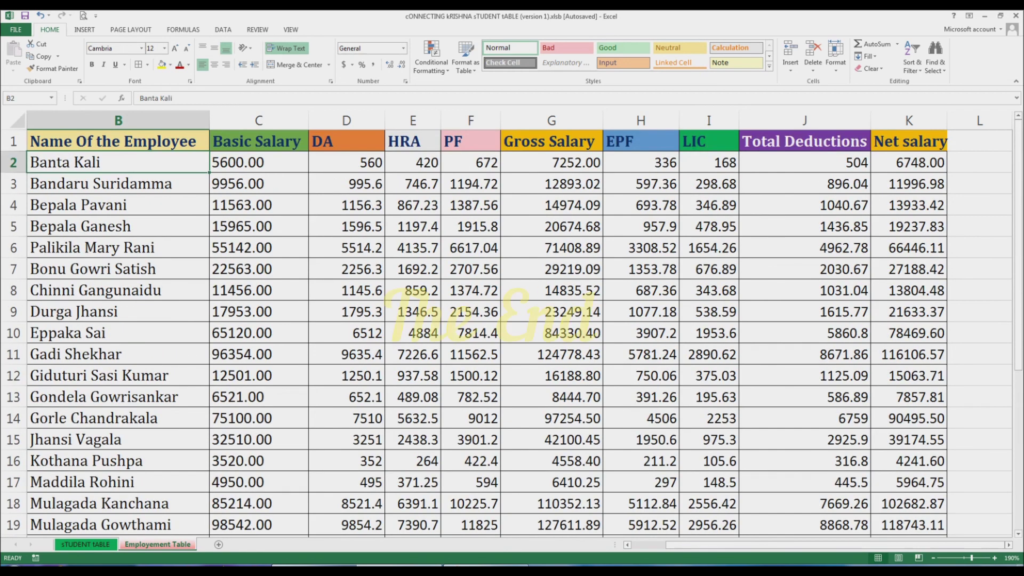